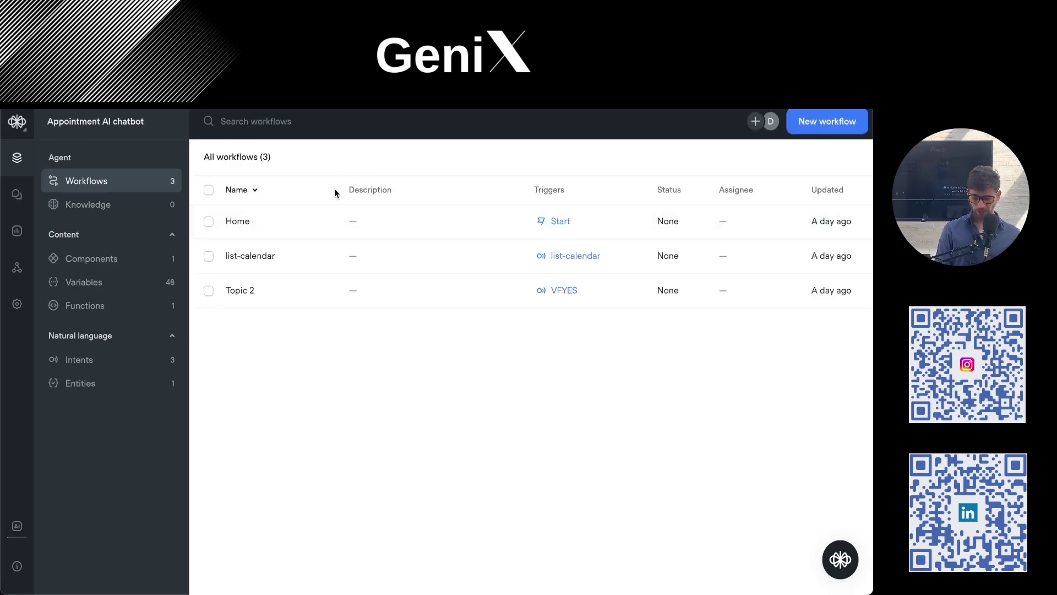
Open the Home workflow for editing and bring its Start node and first connected blocks into view.
click(242, 229)
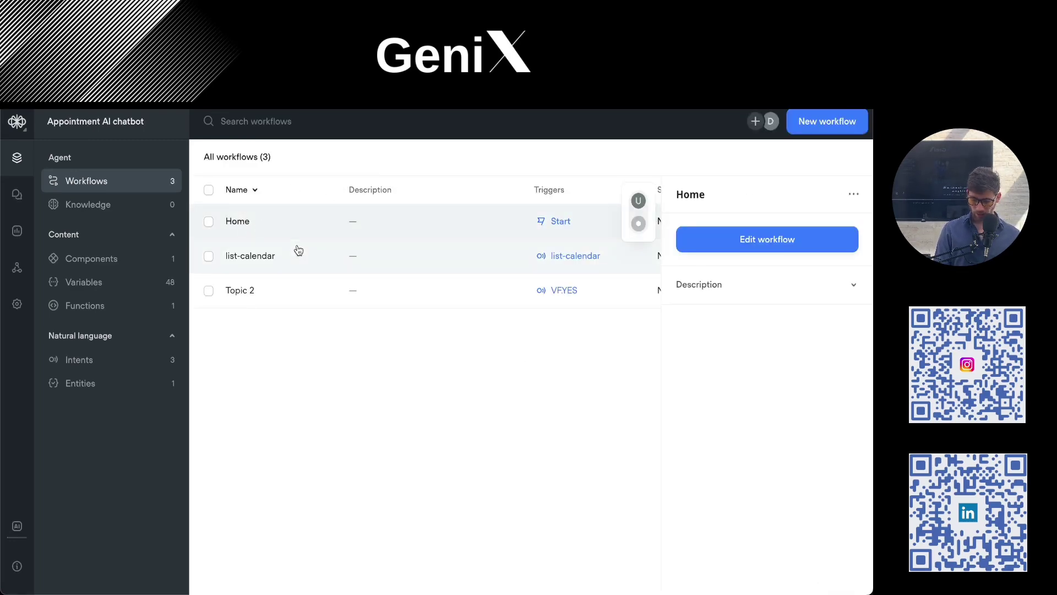
click(732, 245)
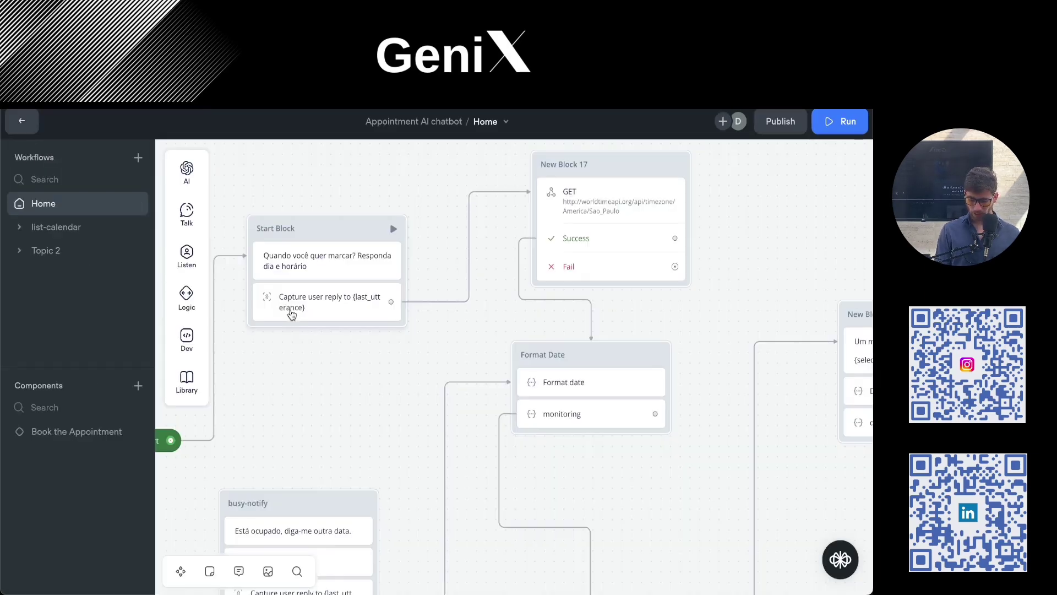
scroll(302, 358, down, 1)
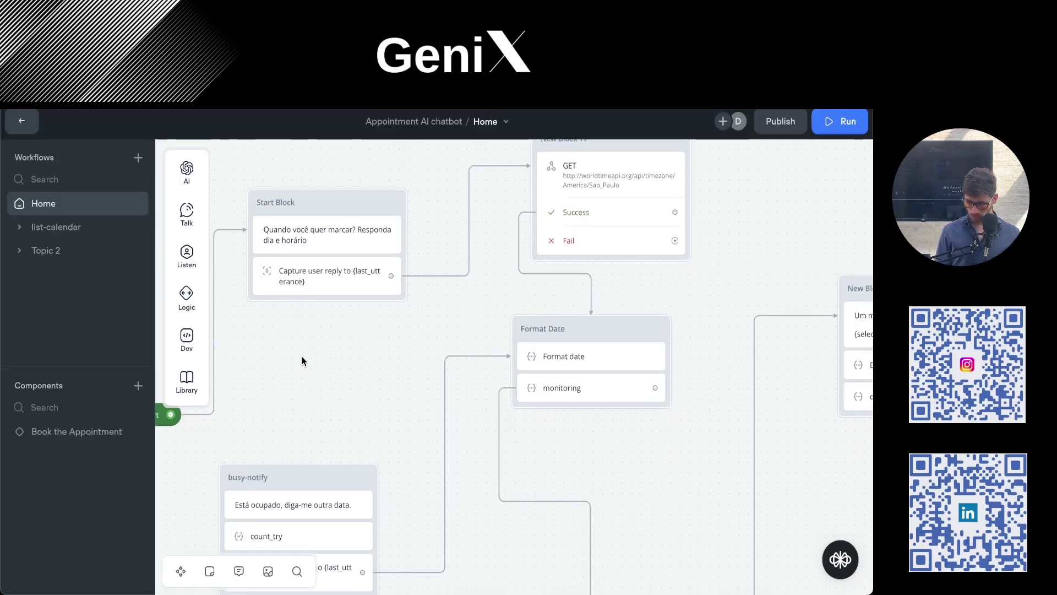
scroll(302, 358, down, 2)
scroll(302, 358, left, 2)
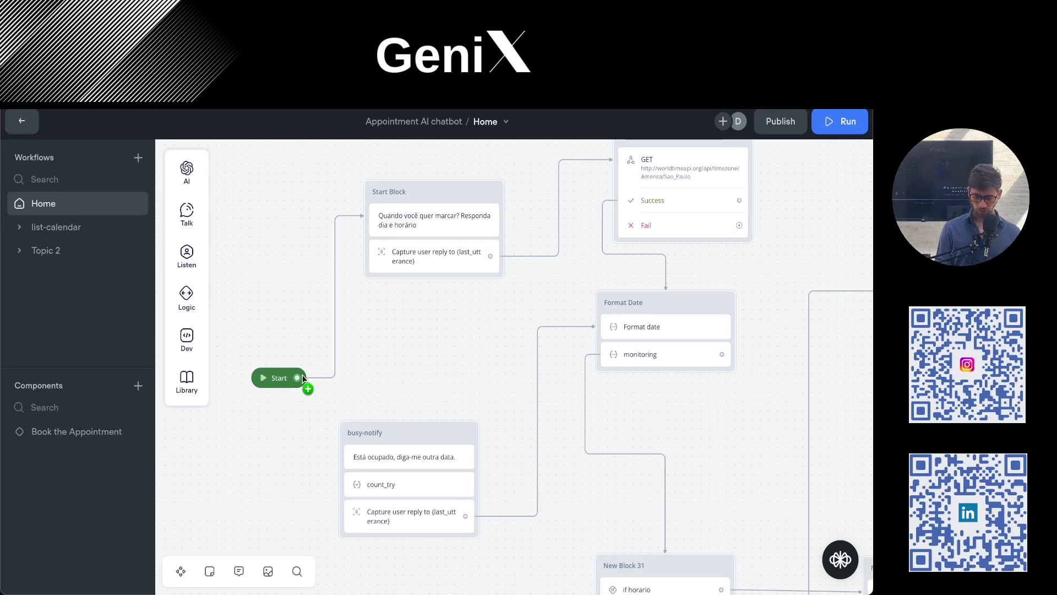
scroll(297, 346, right, 2)
scroll(297, 346, down, 1)
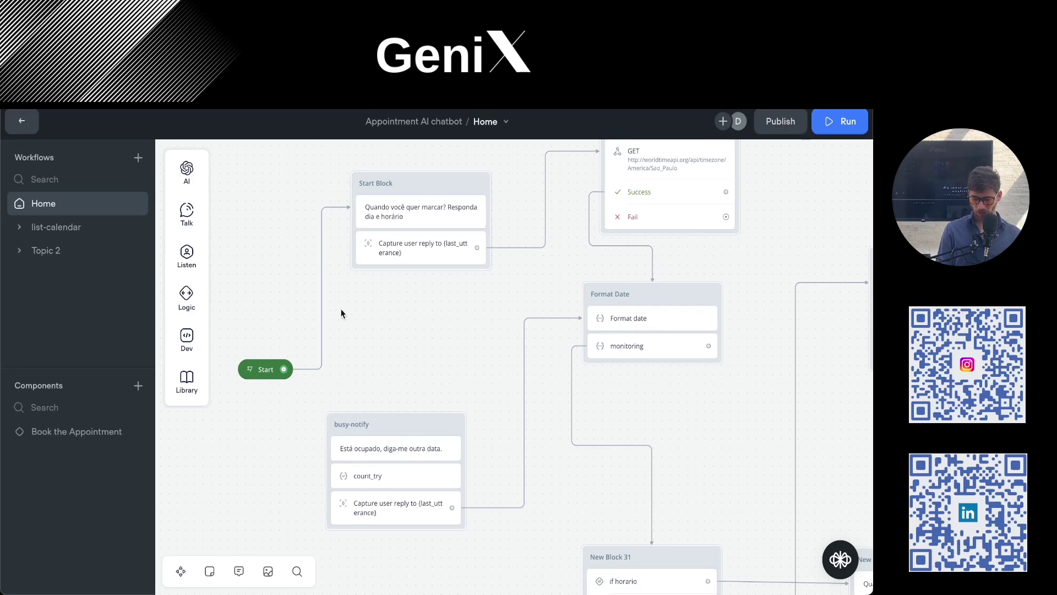
scroll(358, 339, down, 2)
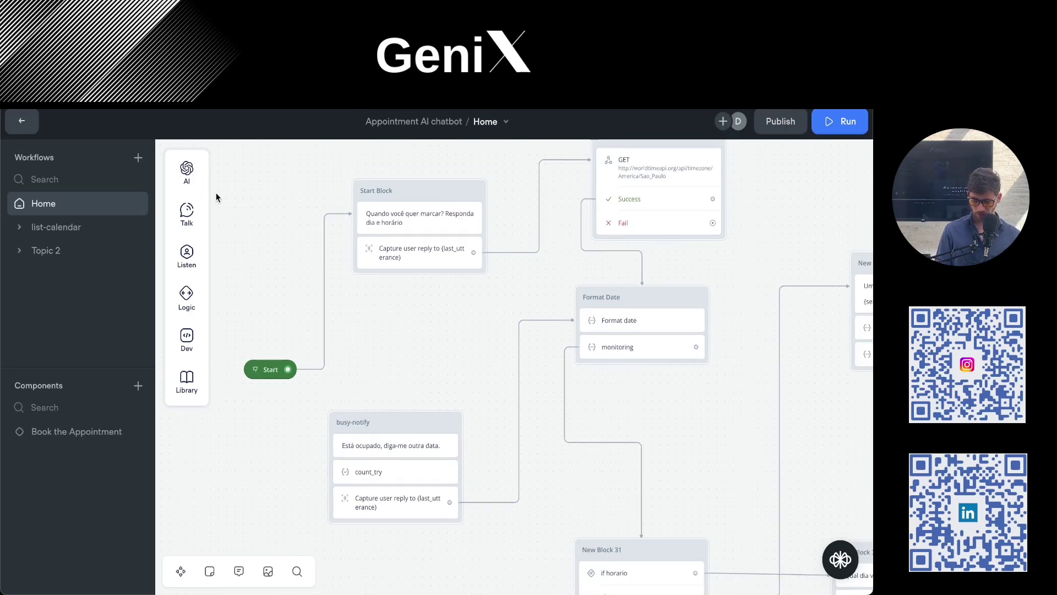
Examine the step types offered in the AI, Talk, Listen and Logic categories.
mouse_move(187, 183)
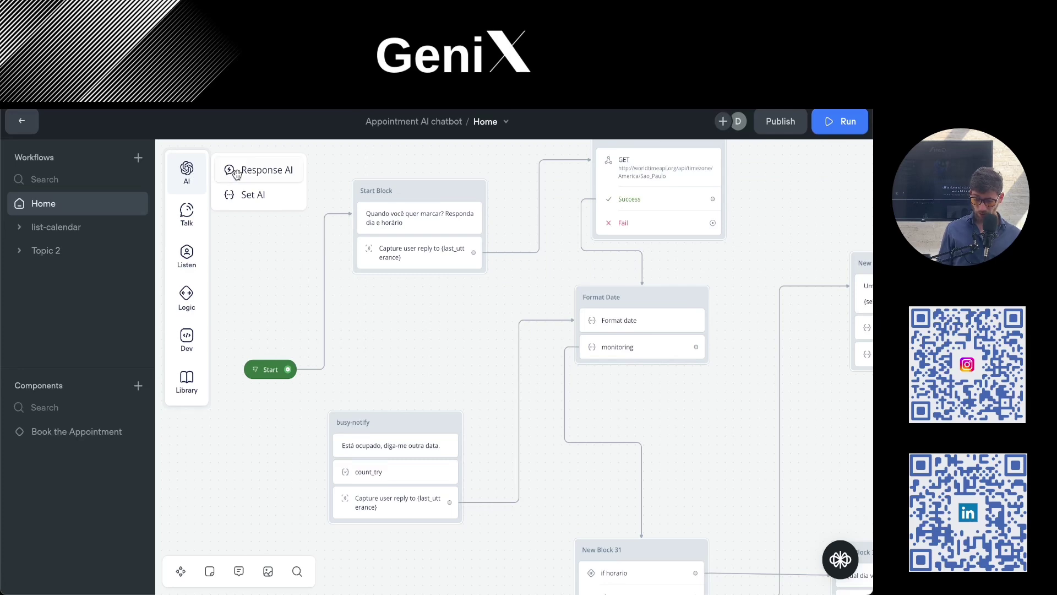
mouse_move(197, 218)
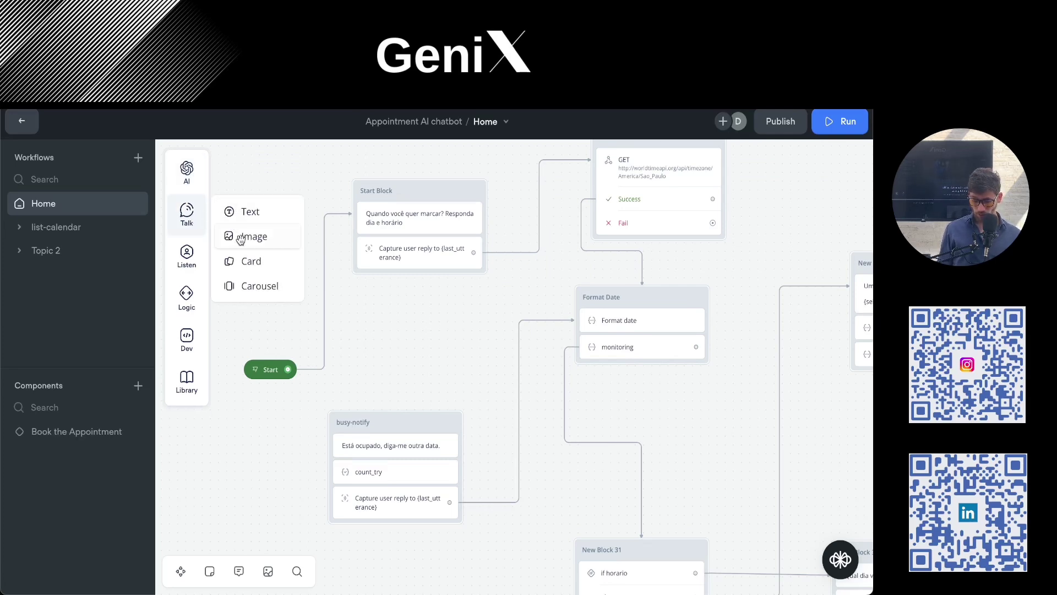
mouse_move(187, 262)
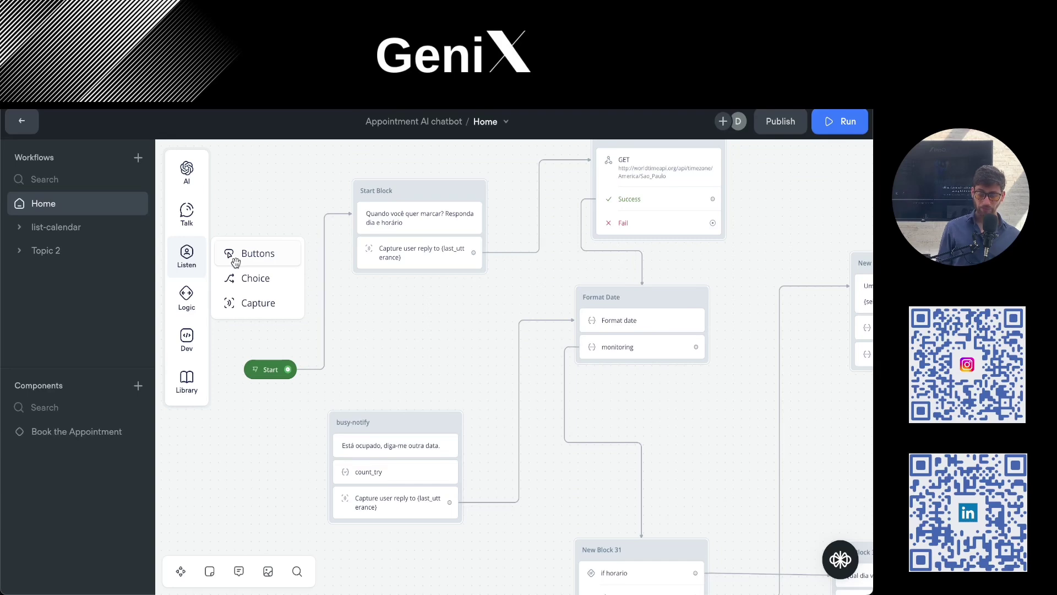
mouse_move(235, 262)
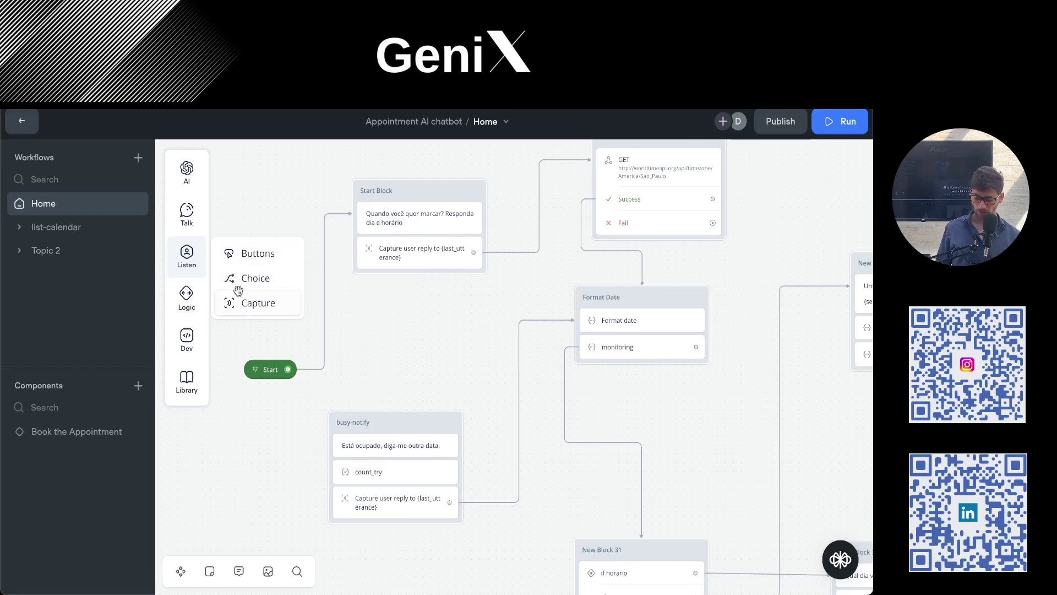
mouse_move(186, 309)
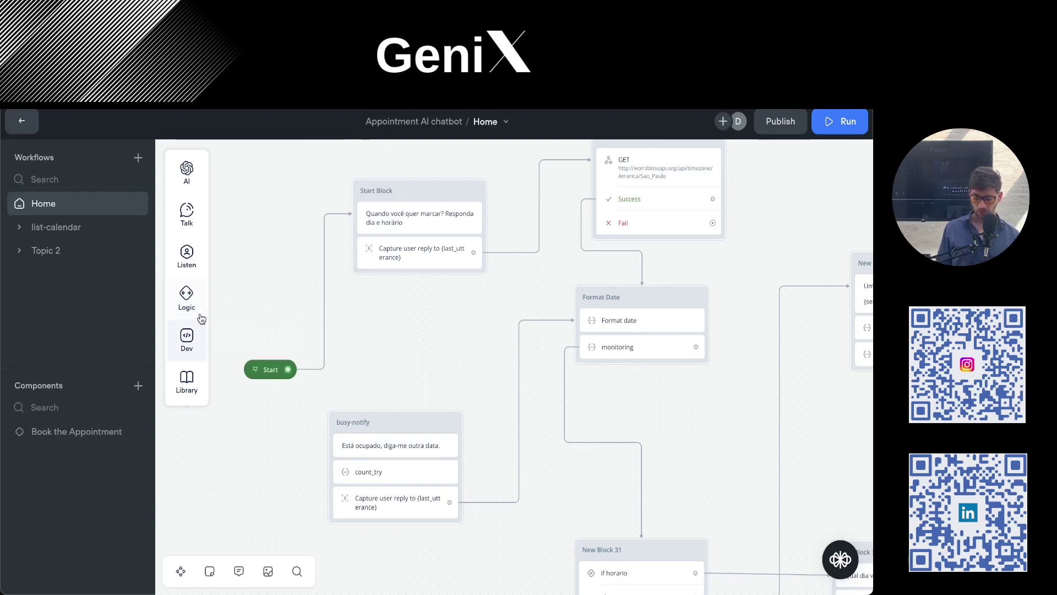
mouse_move(209, 322)
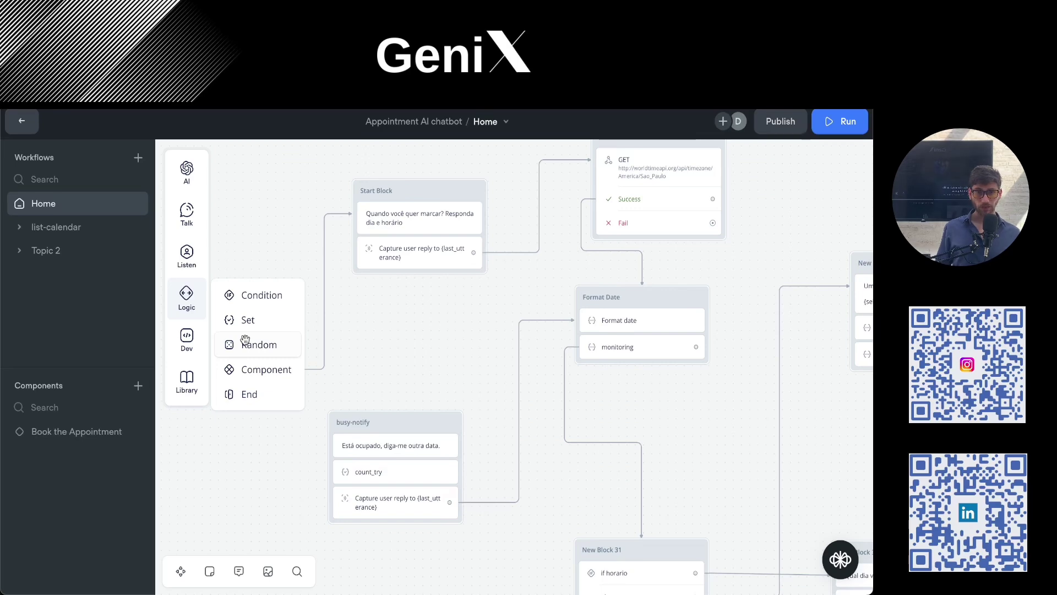
mouse_move(240, 336)
mouse_move(190, 344)
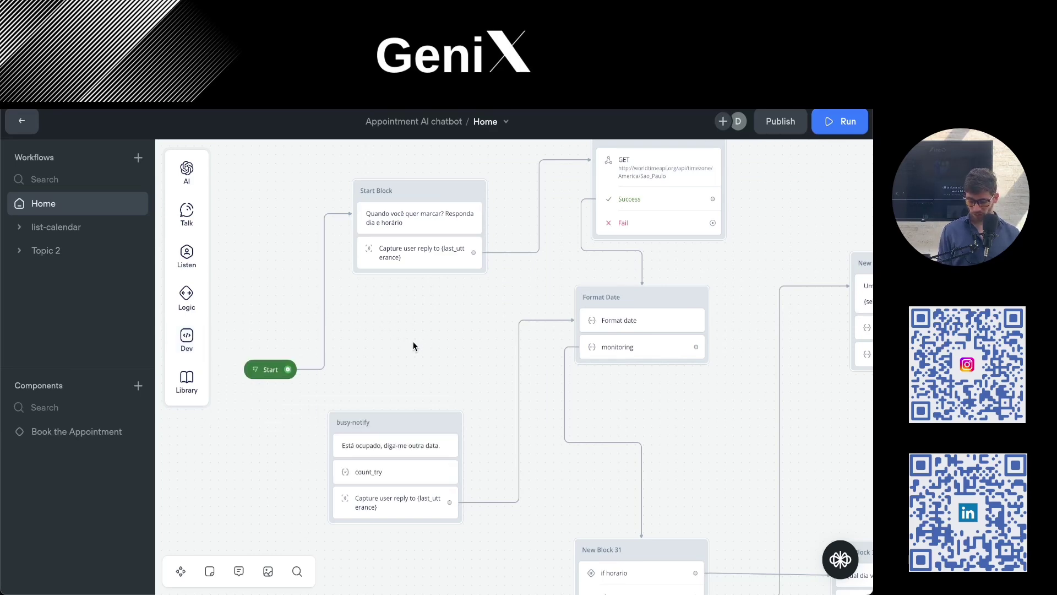
Run the Home workflow as a prototype to read its opening message, and return to the workflow editor.
scroll(396, 351, up, 1)
scroll(396, 349, up, 2)
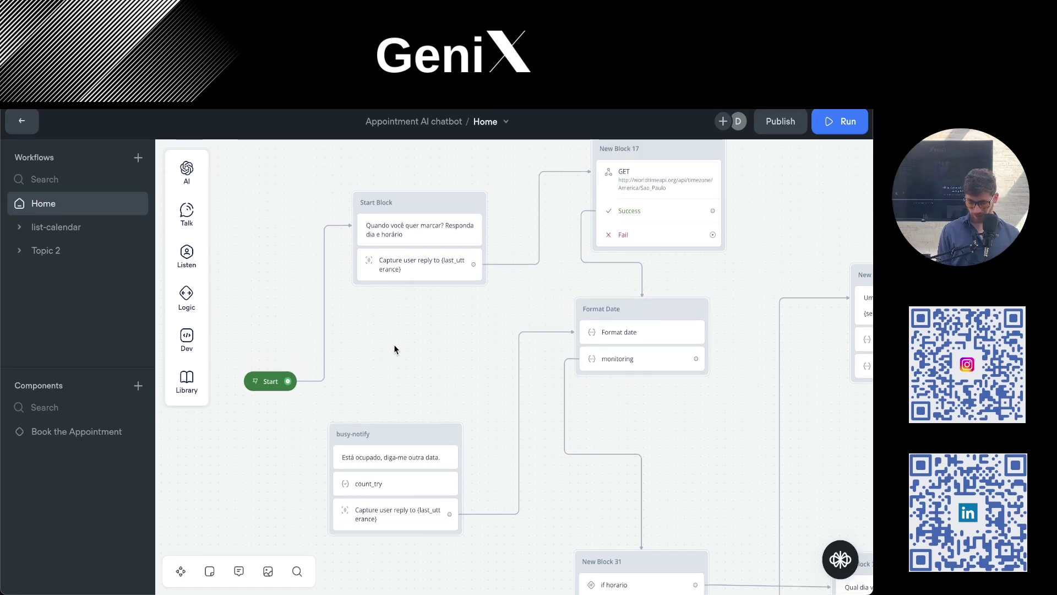
scroll(392, 345, up, 1)
scroll(392, 345, down, 1)
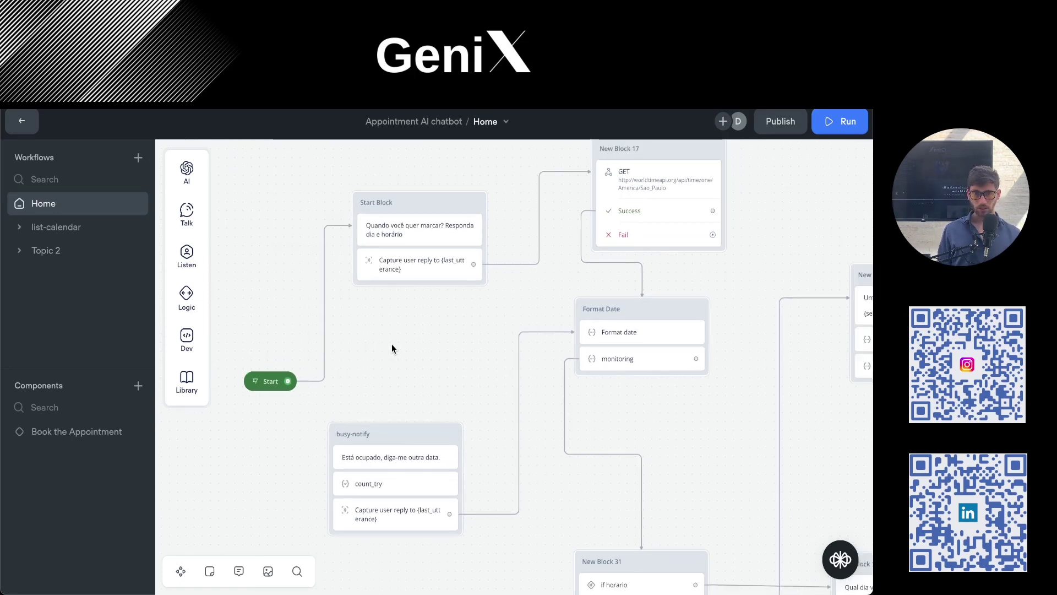
drag(392, 347, 410, 367)
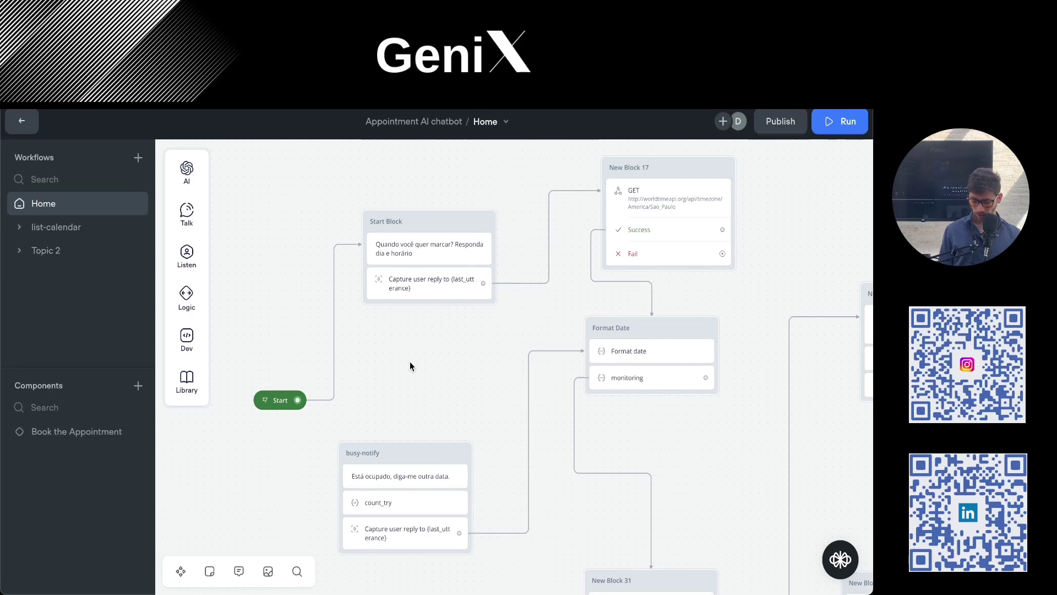
scroll(410, 360, down, 2)
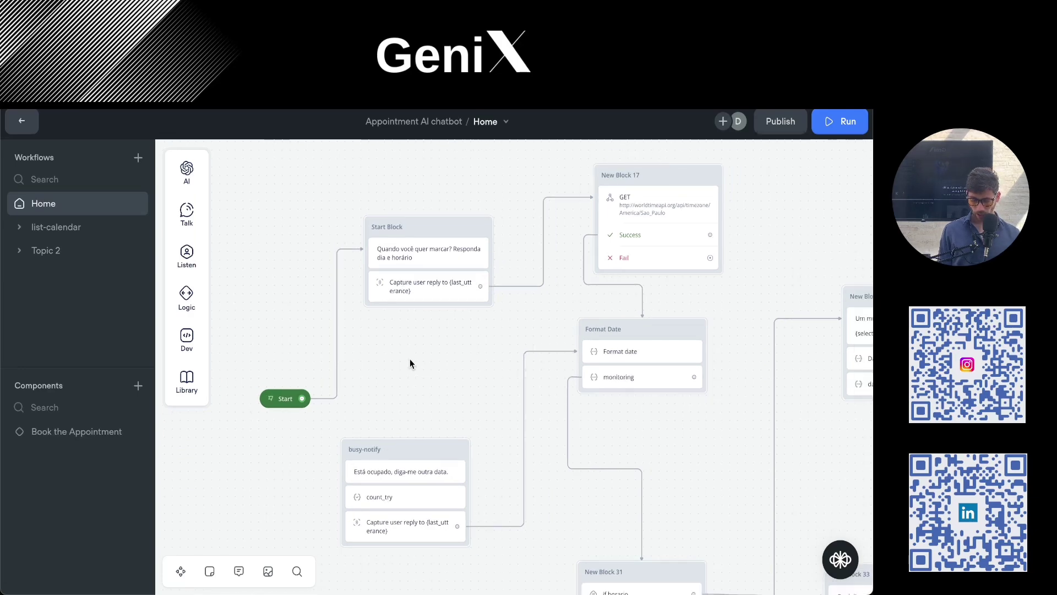
scroll(407, 360, down, 2)
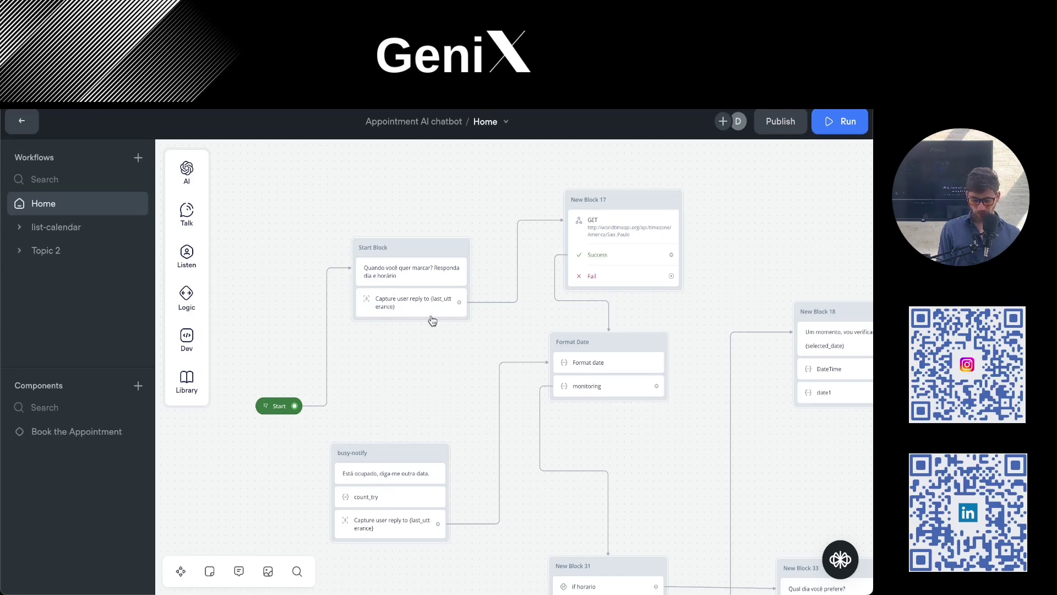
drag(406, 256, 381, 245)
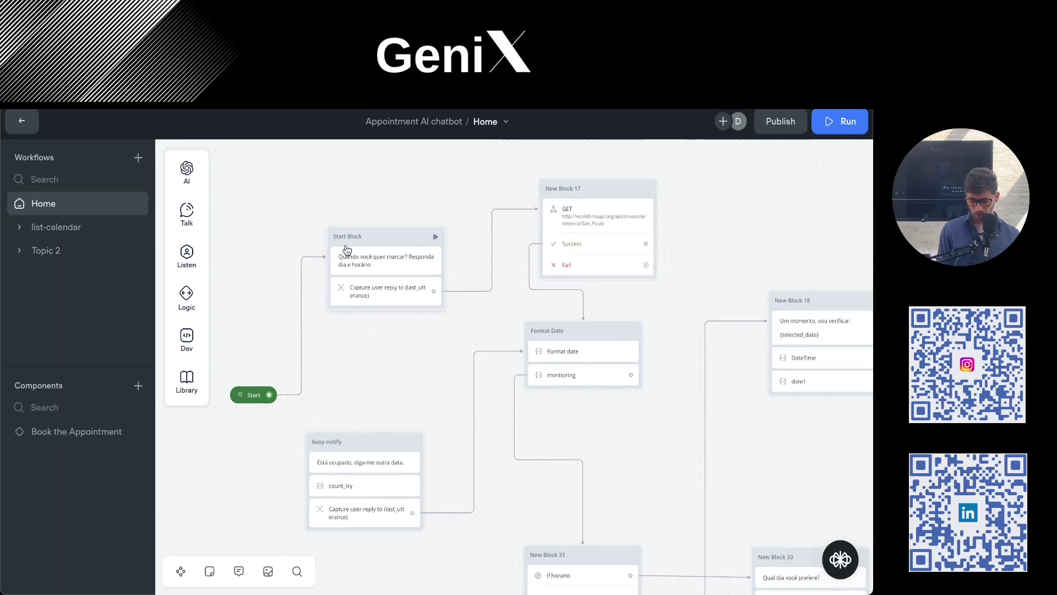
click(842, 124)
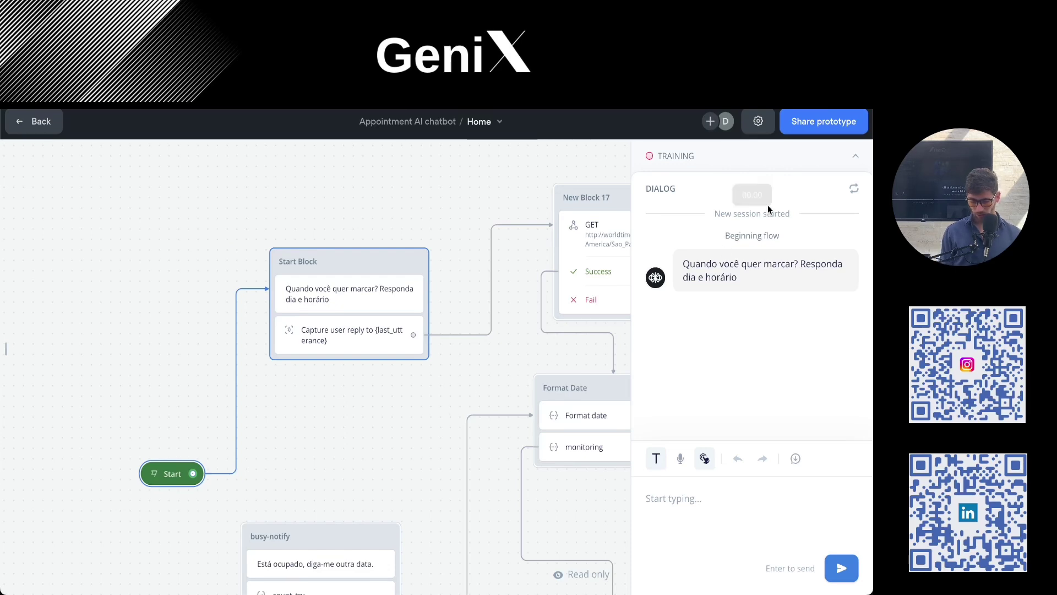
click(28, 118)
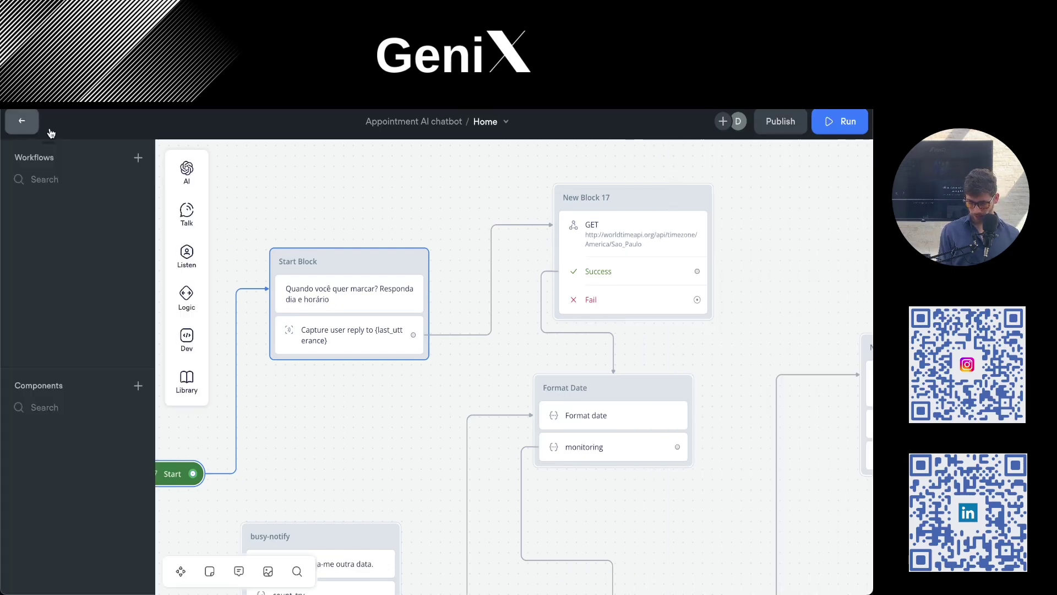
Move the Start Block slightly up and to the left, farther from New Block 17.
scroll(435, 368, down, 5)
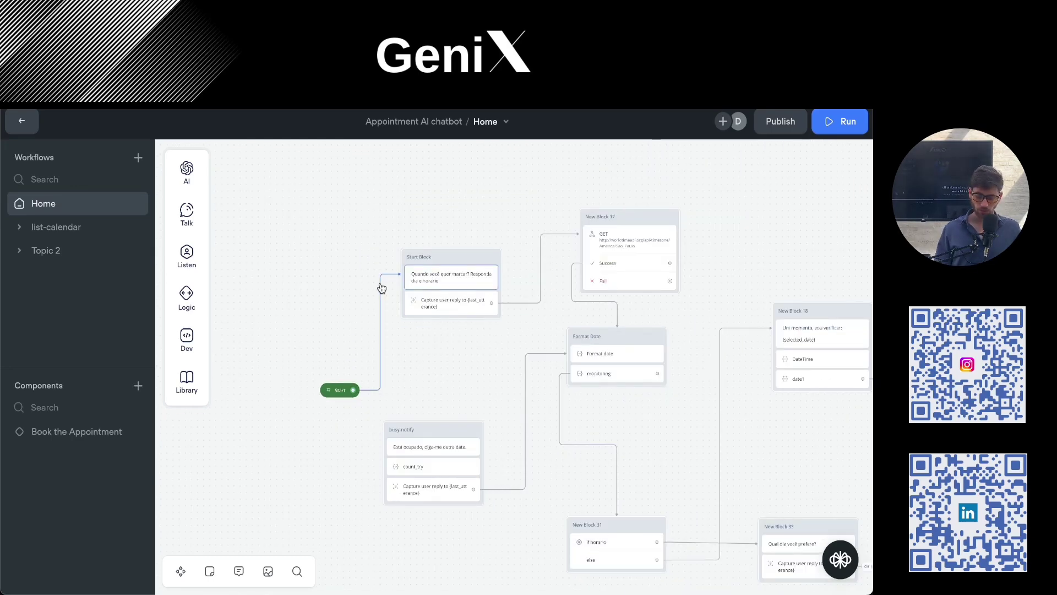
scroll(421, 293, up, 1)
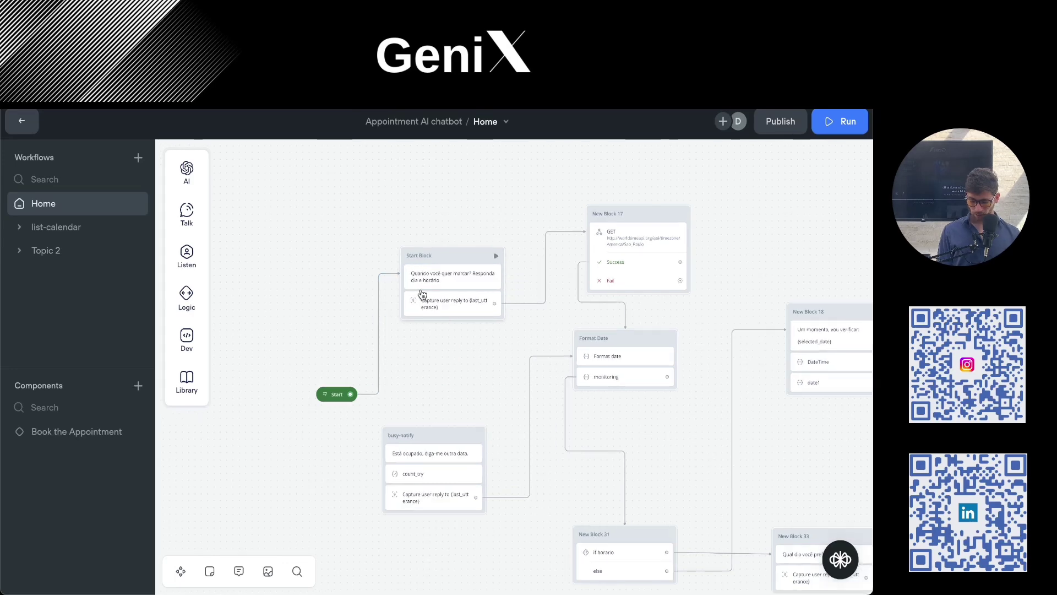
scroll(449, 306, up, 2)
scroll(529, 275, up, 1)
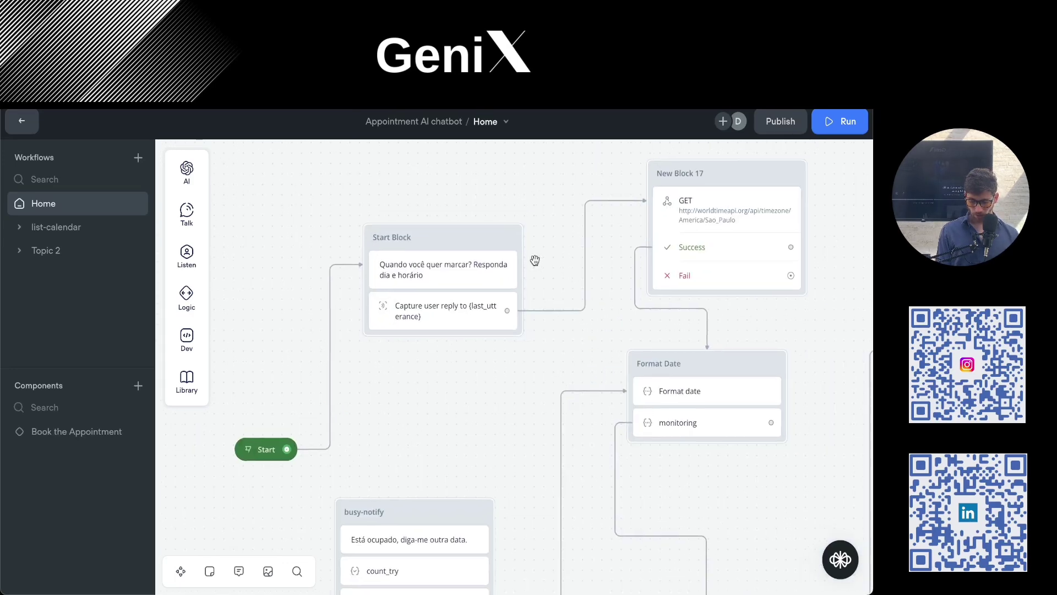
drag(535, 260, 436, 304)
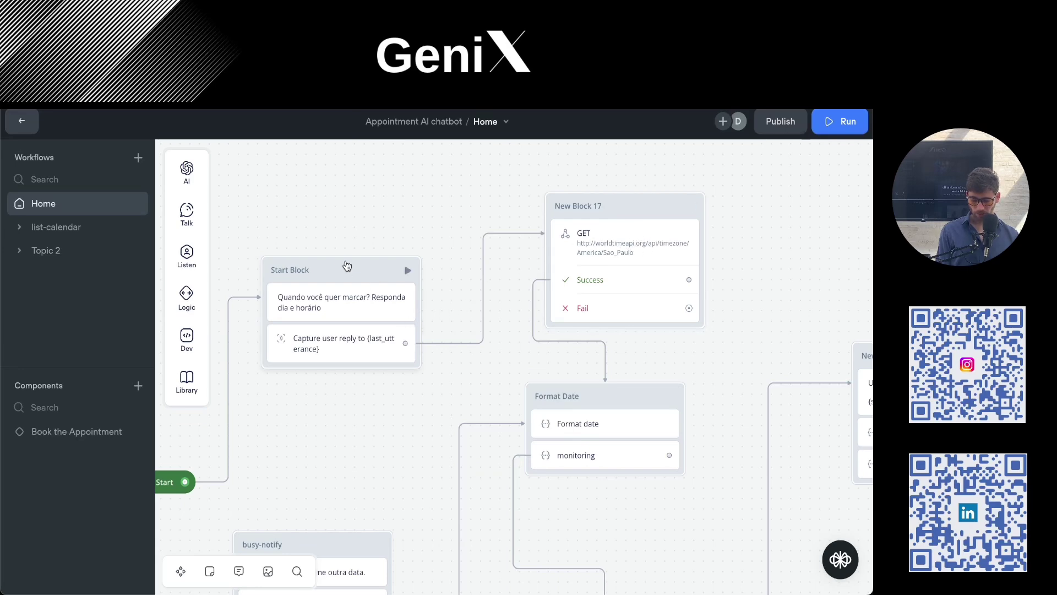
drag(325, 245, 374, 219)
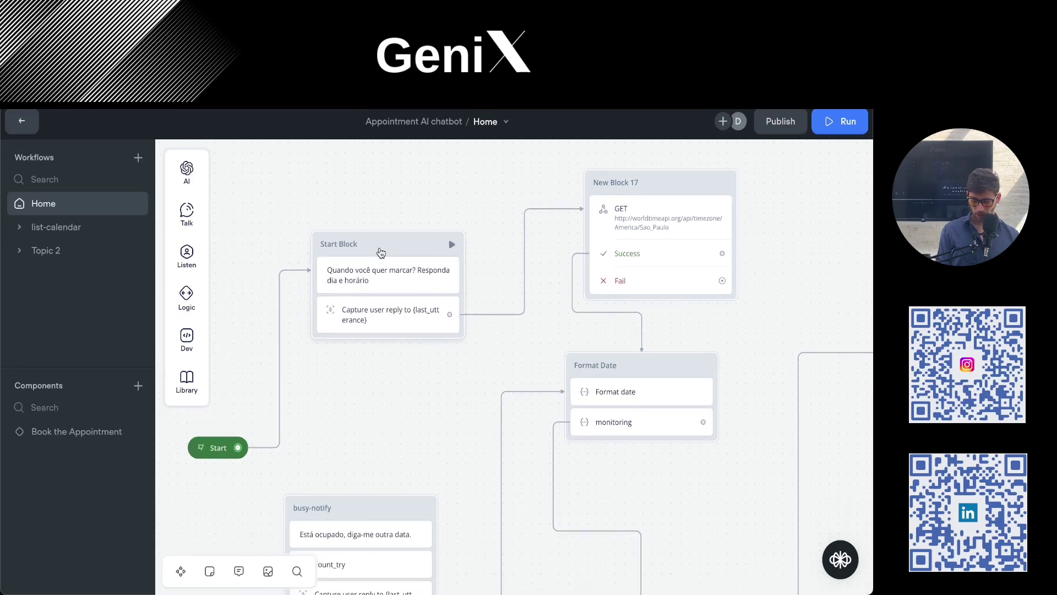
drag(402, 253, 363, 235)
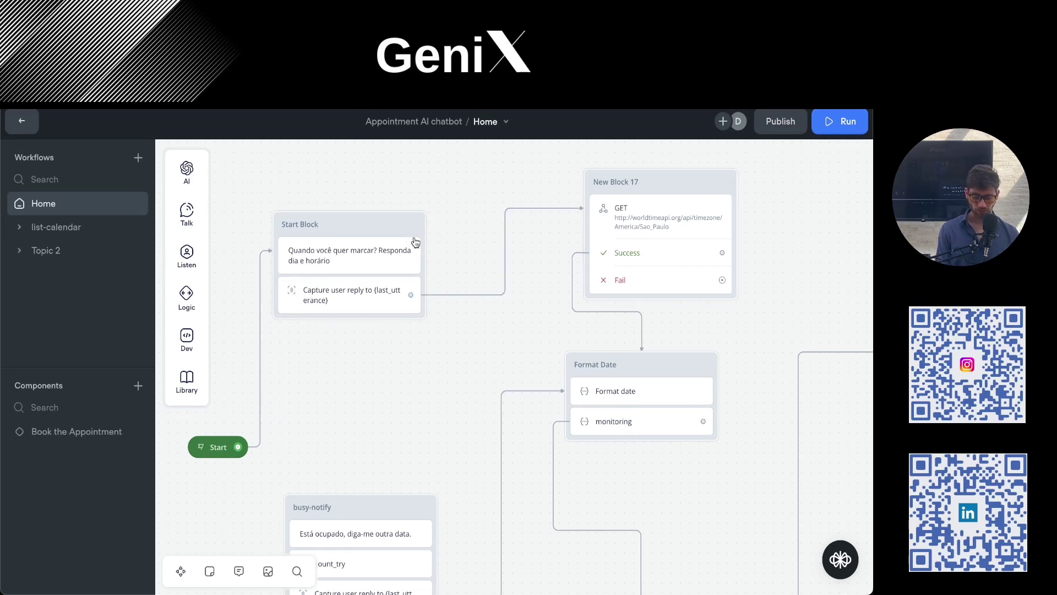
click(614, 223)
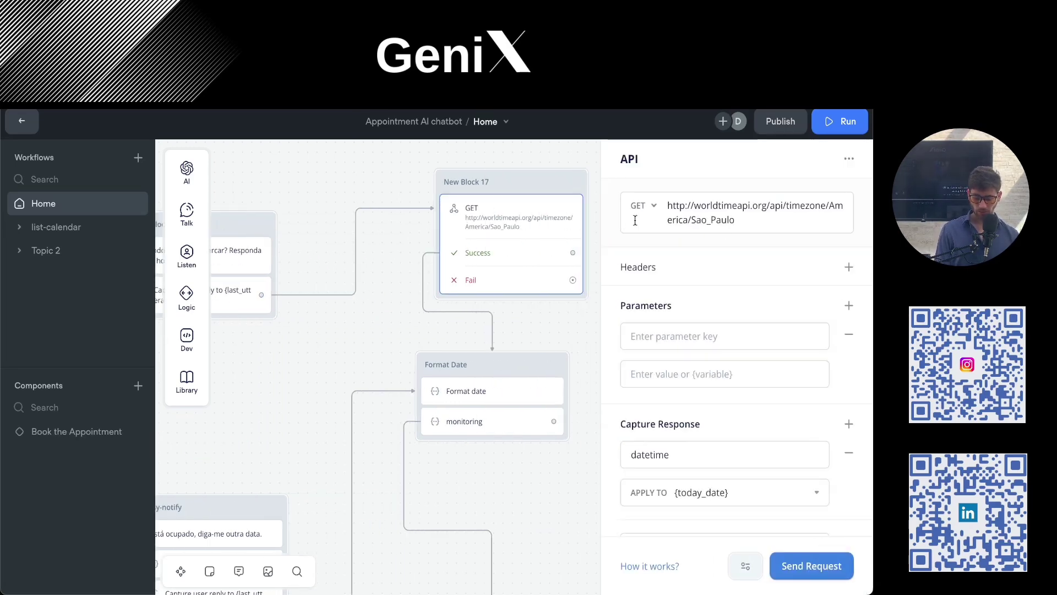
triple_click(721, 218)
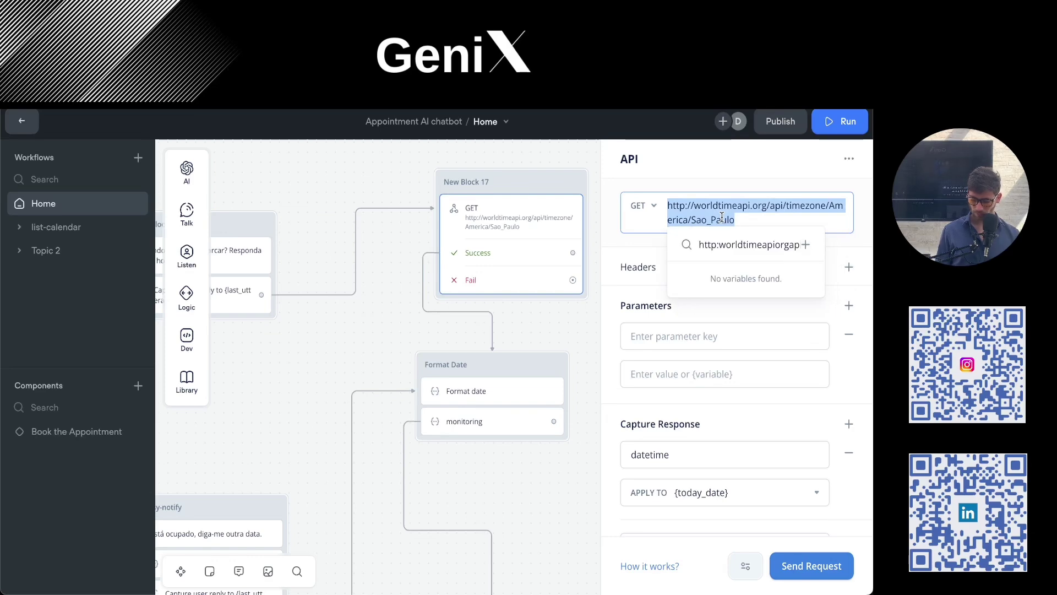
key(ctrl+c)
key(ctrl+n)
key(ctrl+v)
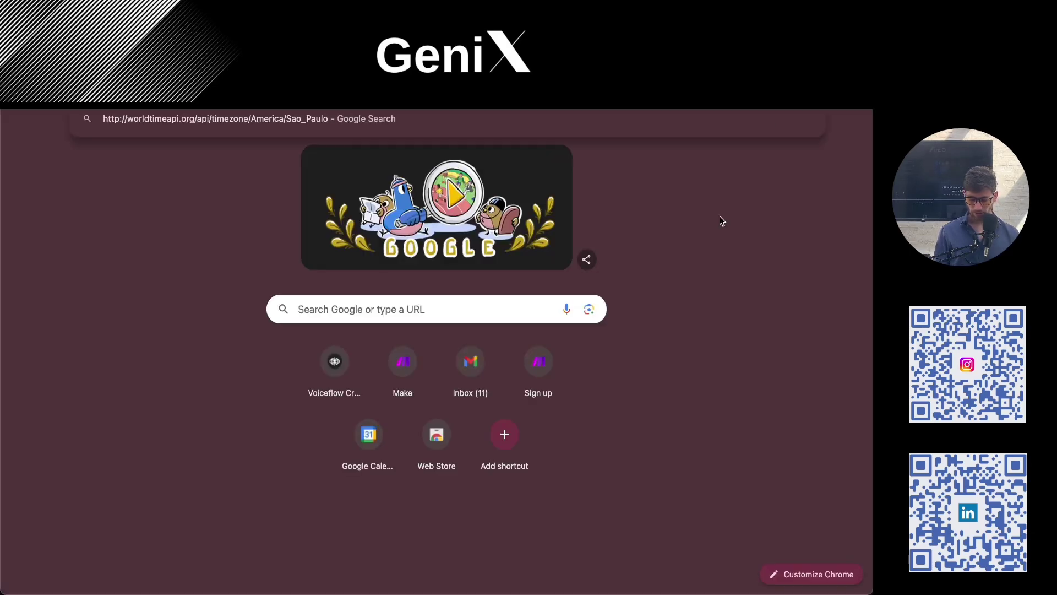
key(Return)
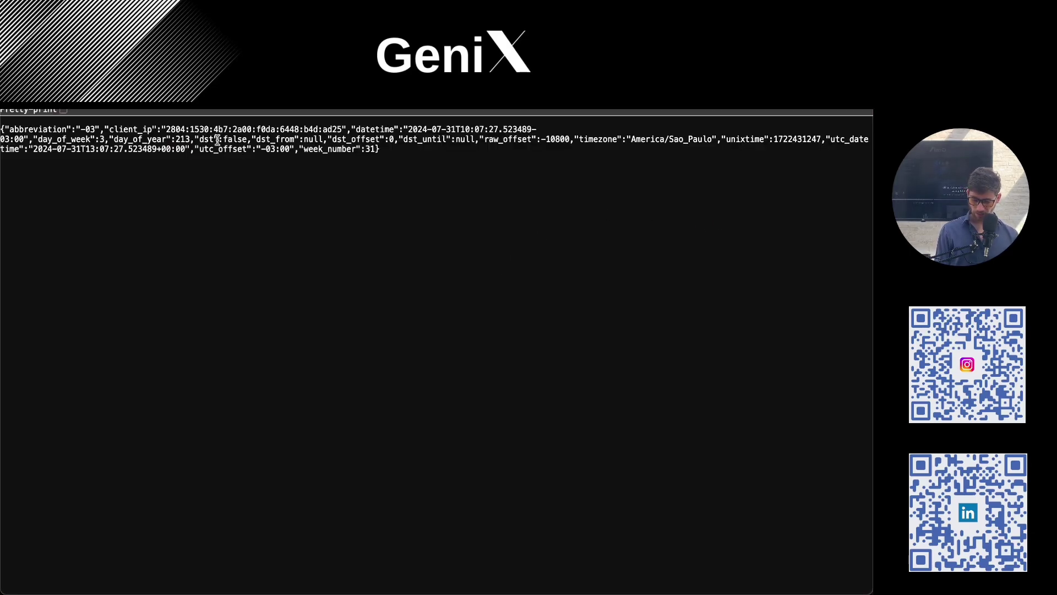
drag(408, 129, 537, 130)
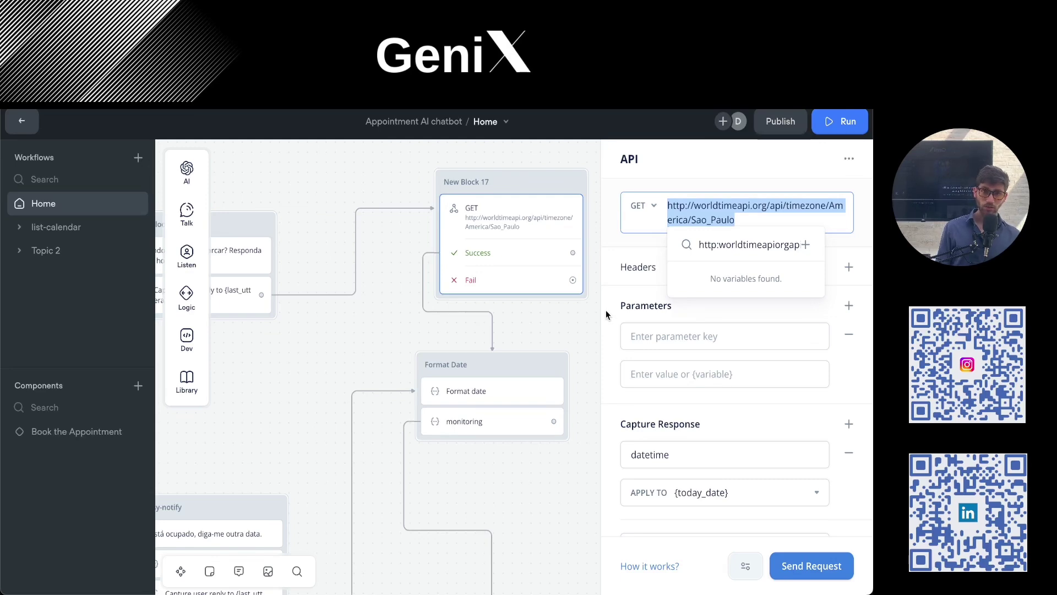
click(578, 316)
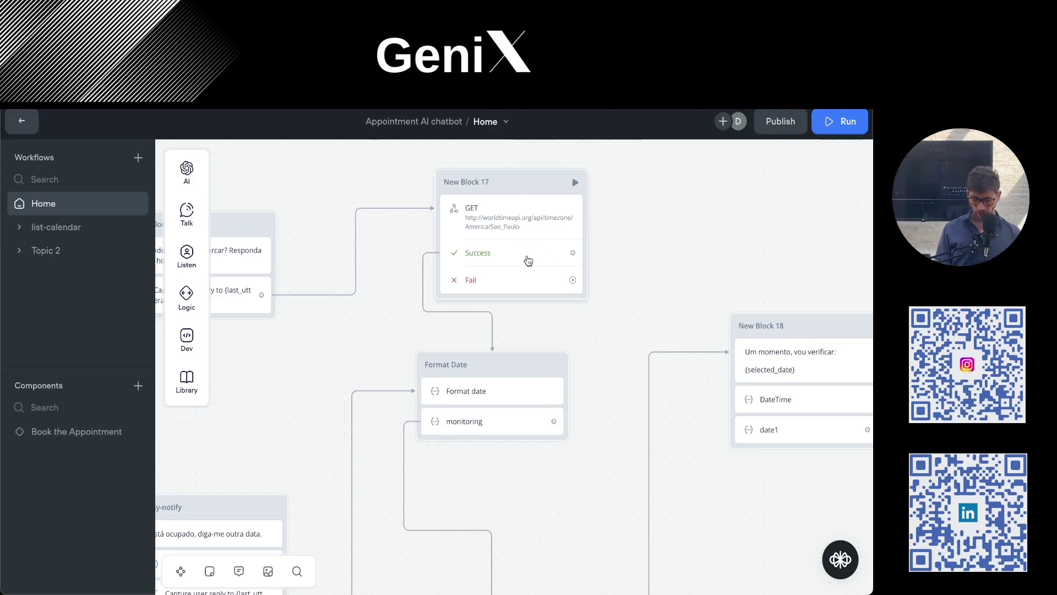
drag(528, 326, 563, 333)
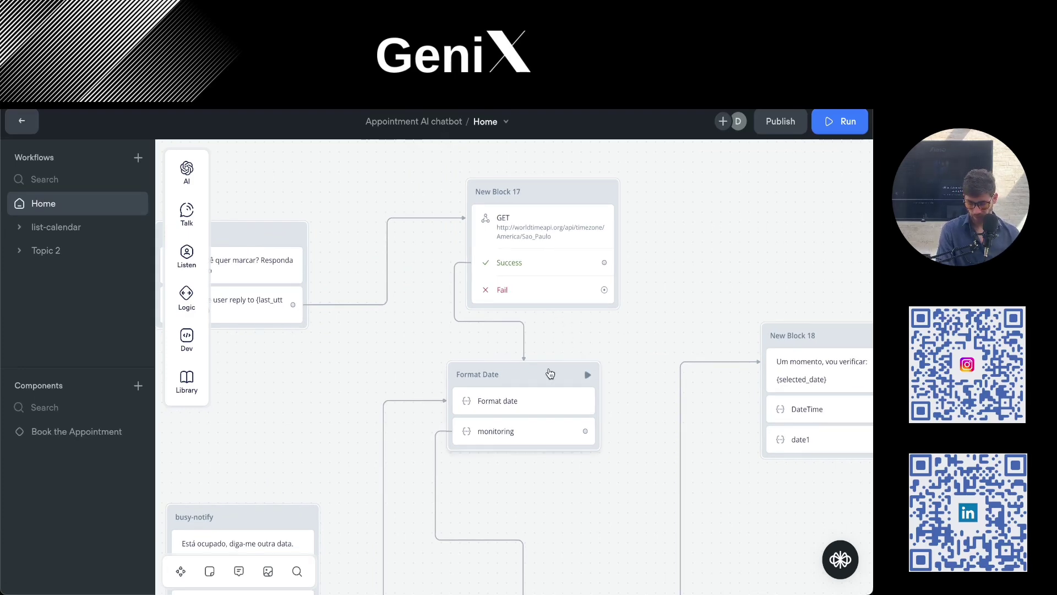
scroll(537, 373, down, 3)
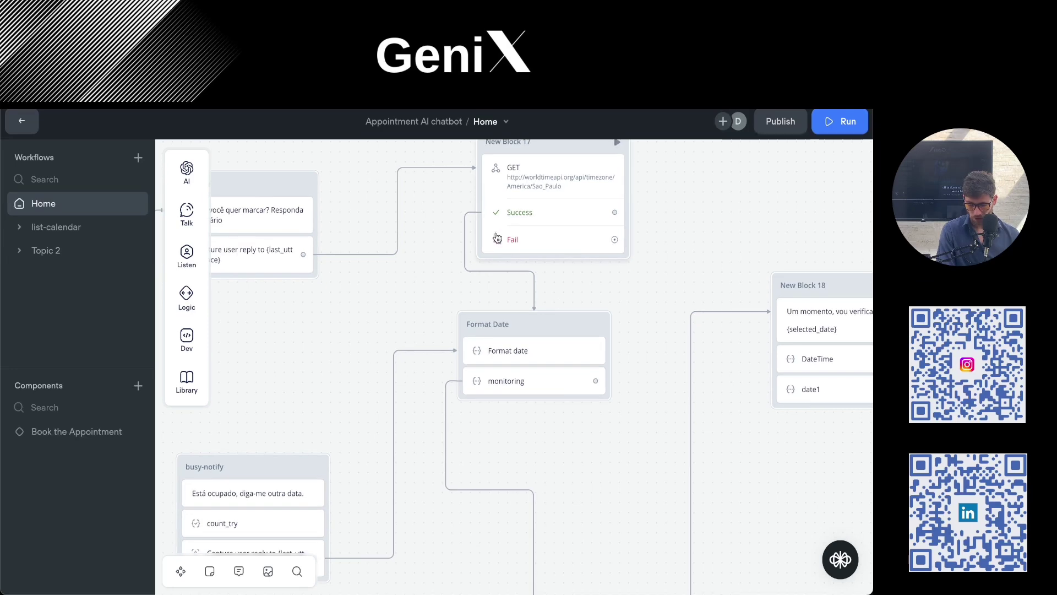
Move the Format Date block slightly down and to the left, and examine the captured response variables of New Block 17's GET request.
drag(549, 329, 538, 354)
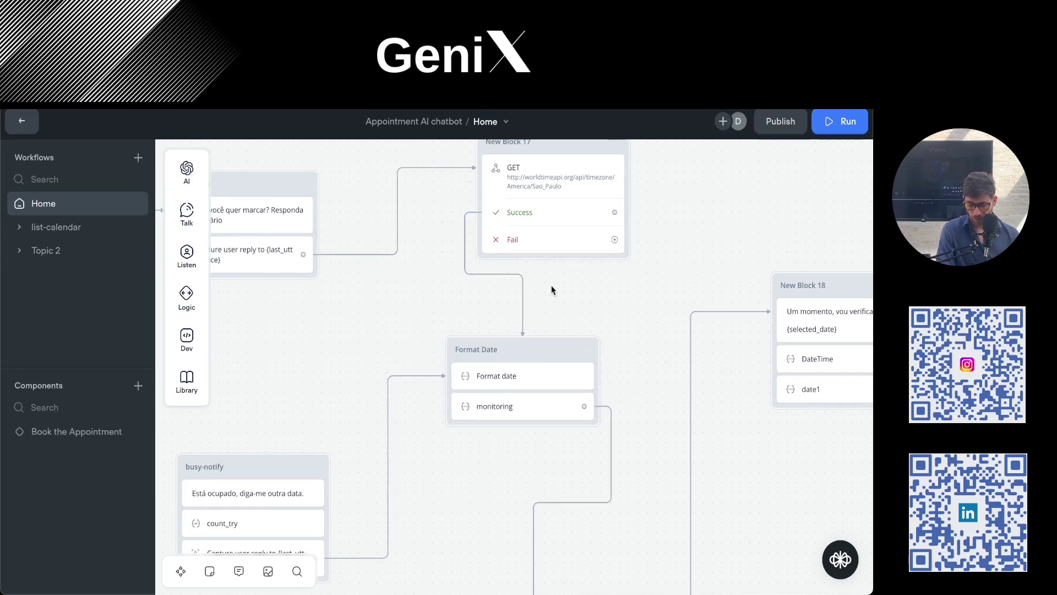
click(540, 195)
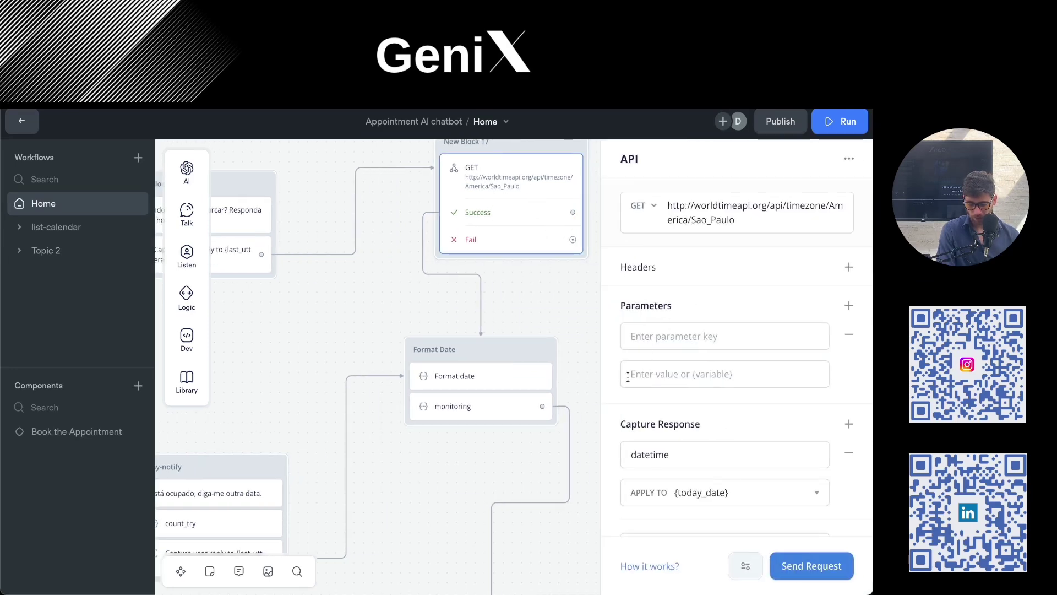
scroll(628, 378, down, 1)
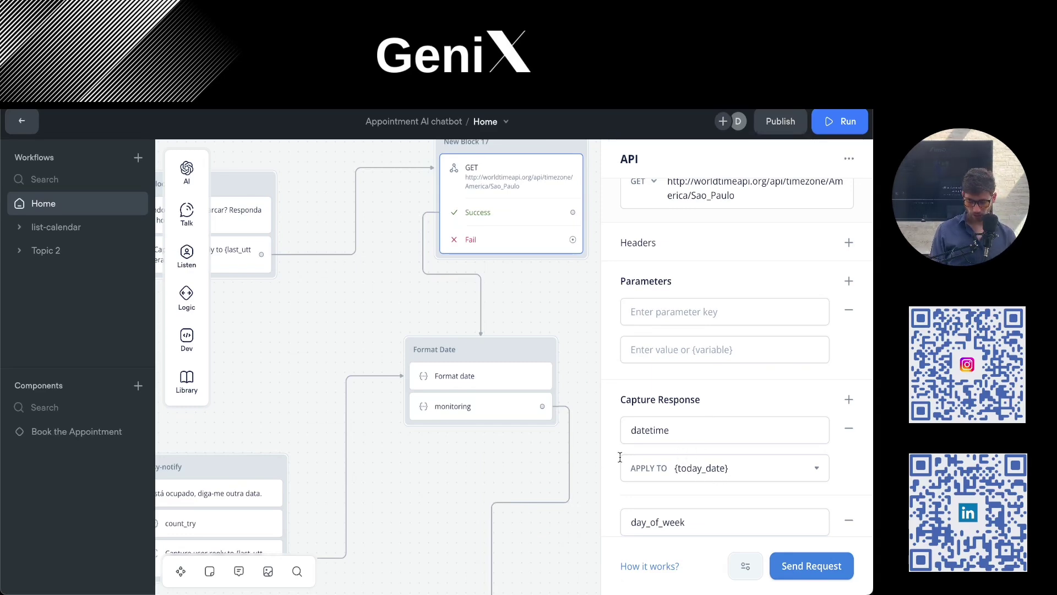
click(570, 349)
scroll(507, 380, up, 1)
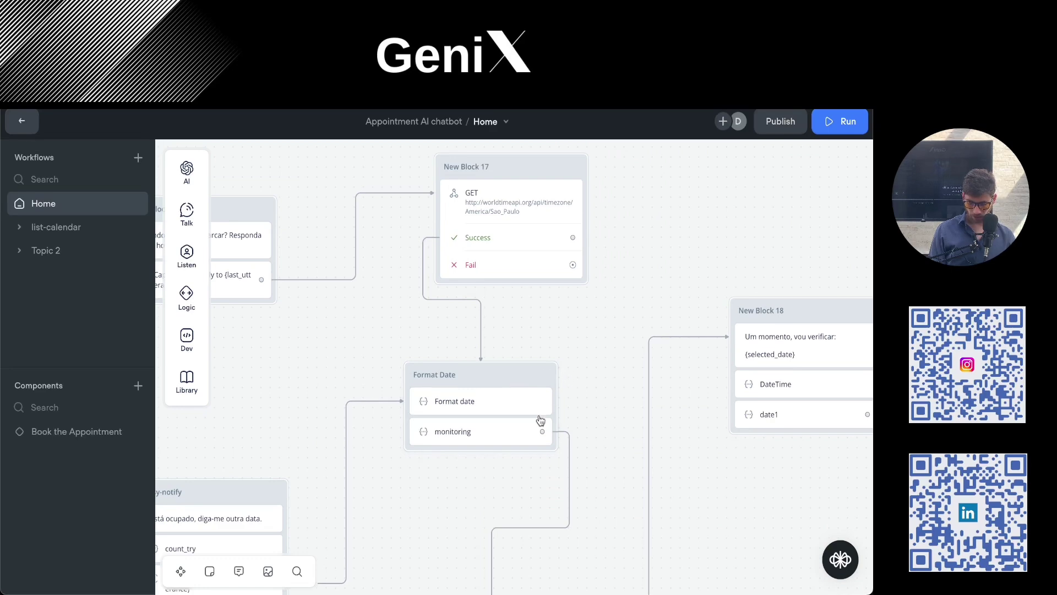
Examine the Format date step's AI prompt in the Format Date block, down to its output format and target variable.
scroll(508, 433, up, 3)
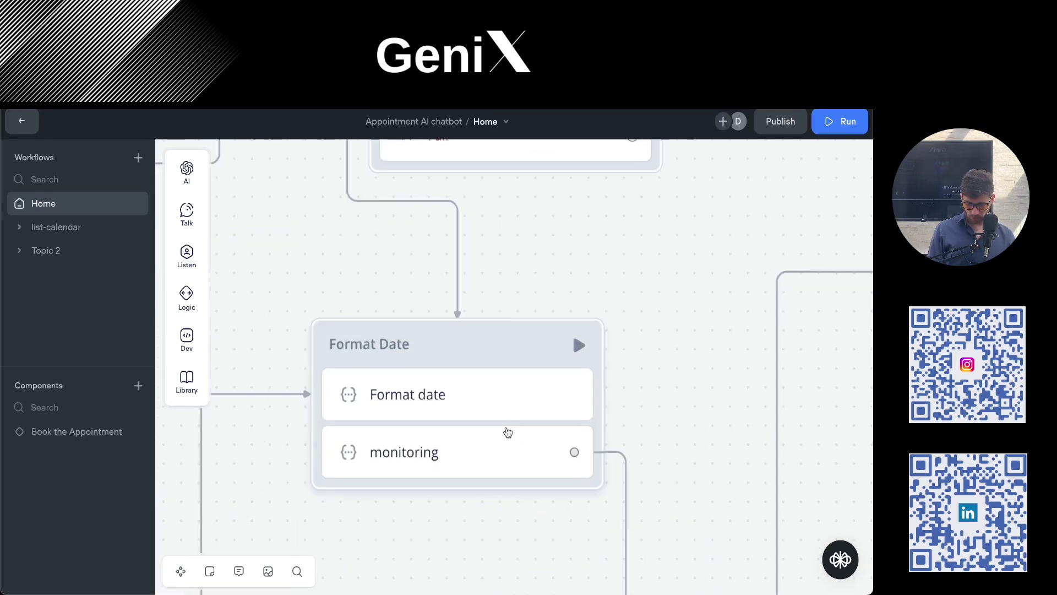
click(492, 384)
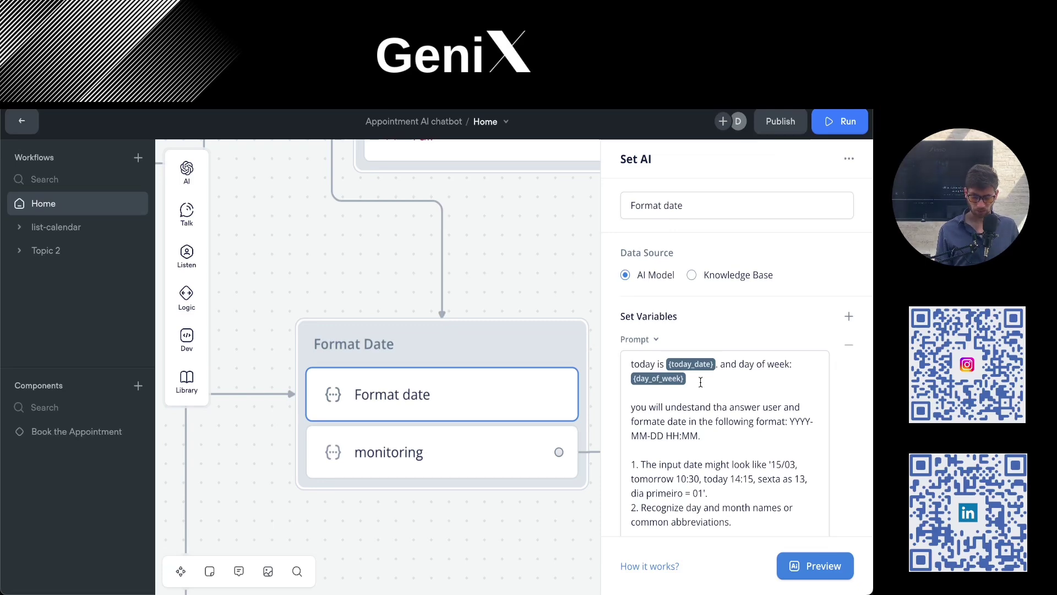
double_click(639, 406)
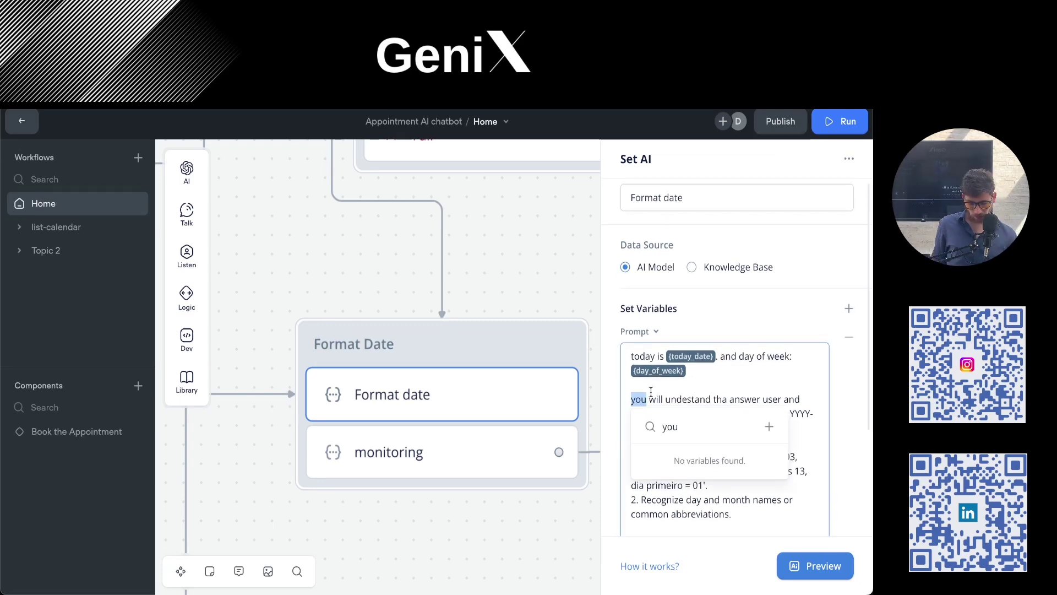
click(678, 386)
scroll(694, 389, down, 1)
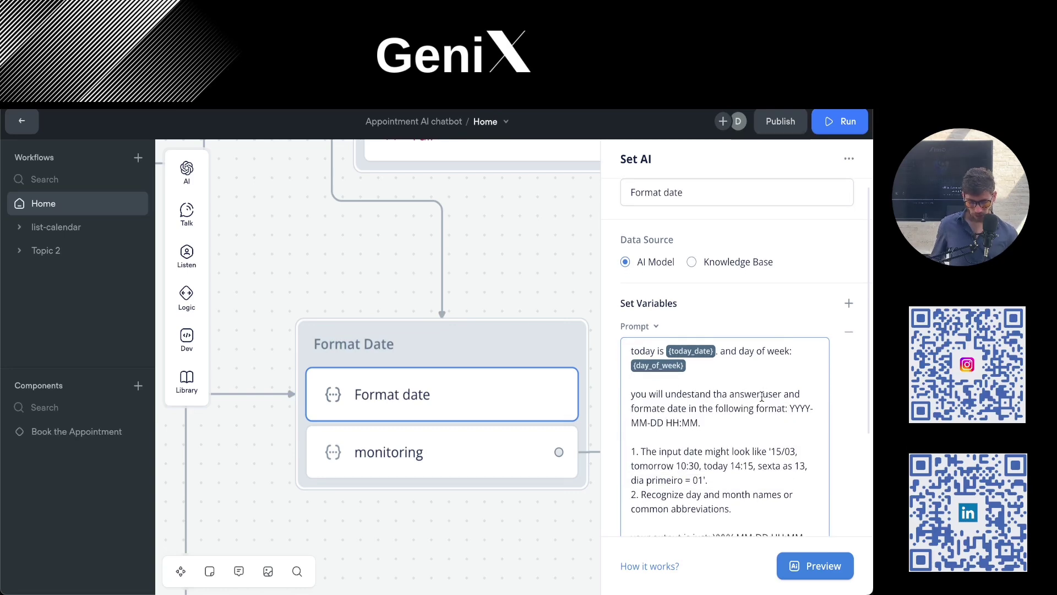
scroll(732, 401, down, 2)
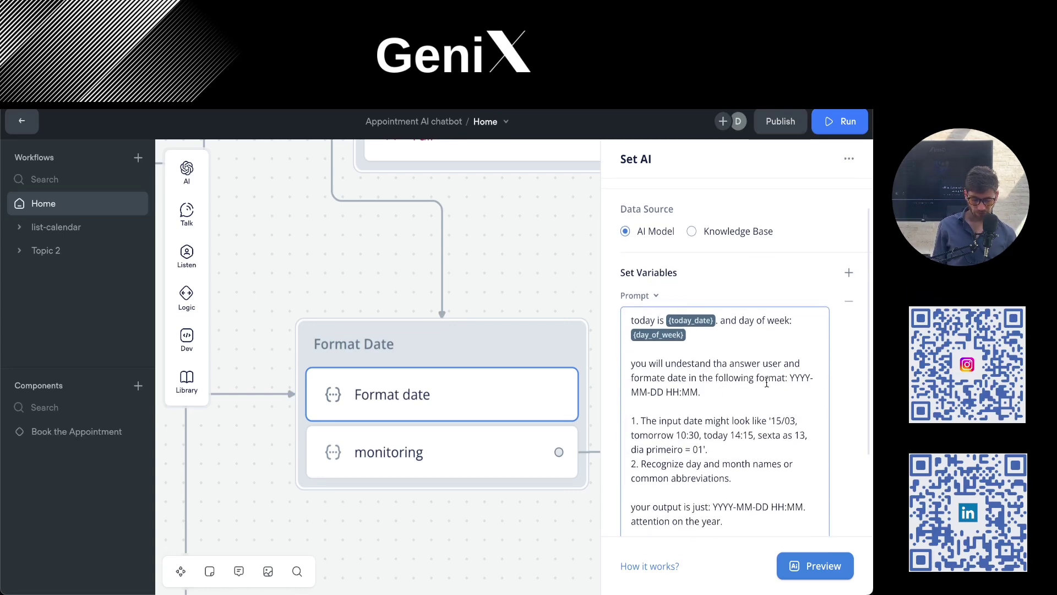
scroll(731, 386, down, 2)
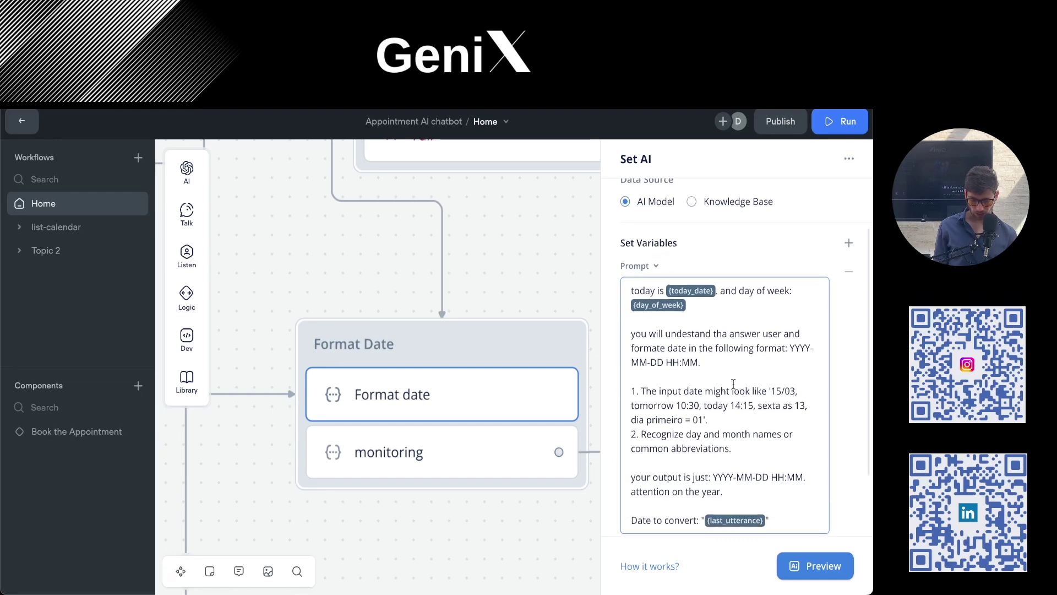
scroll(731, 386, down, 1)
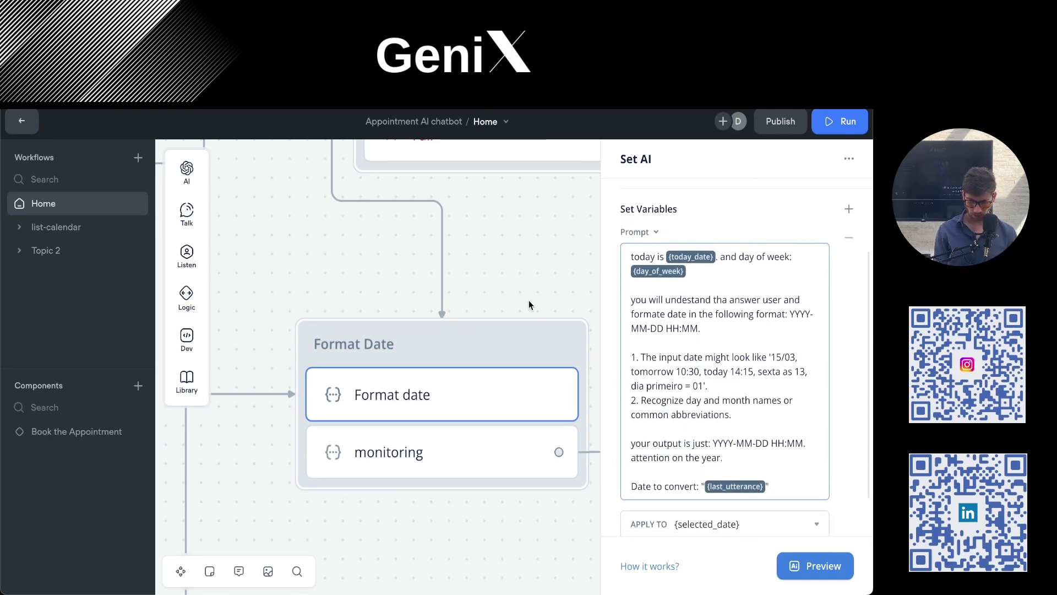
click(525, 269)
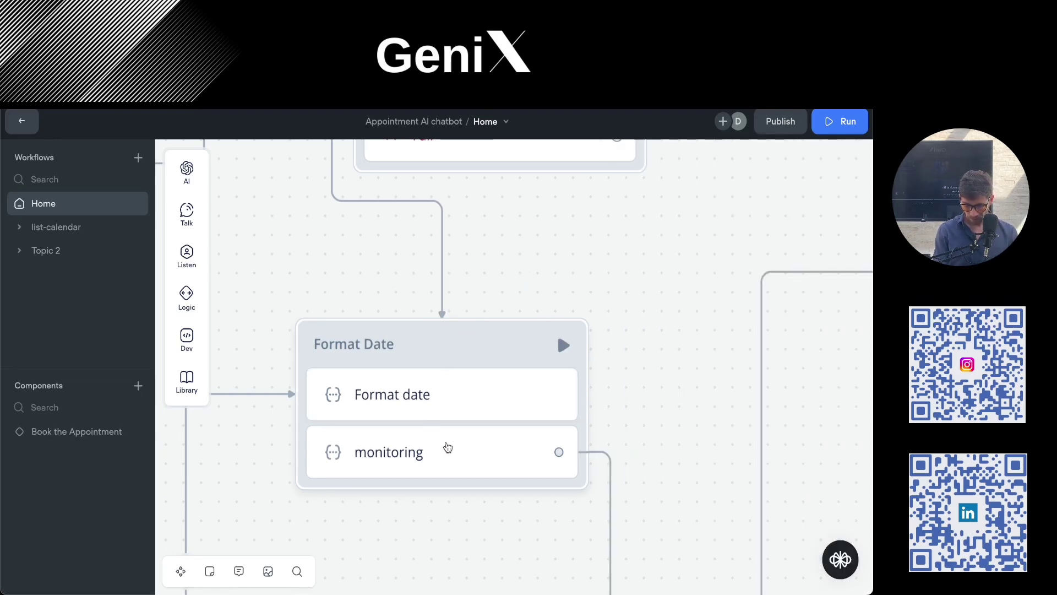
Examine the AI prompt of the monitoring step in the Format Date block, and close its settings.
click(451, 456)
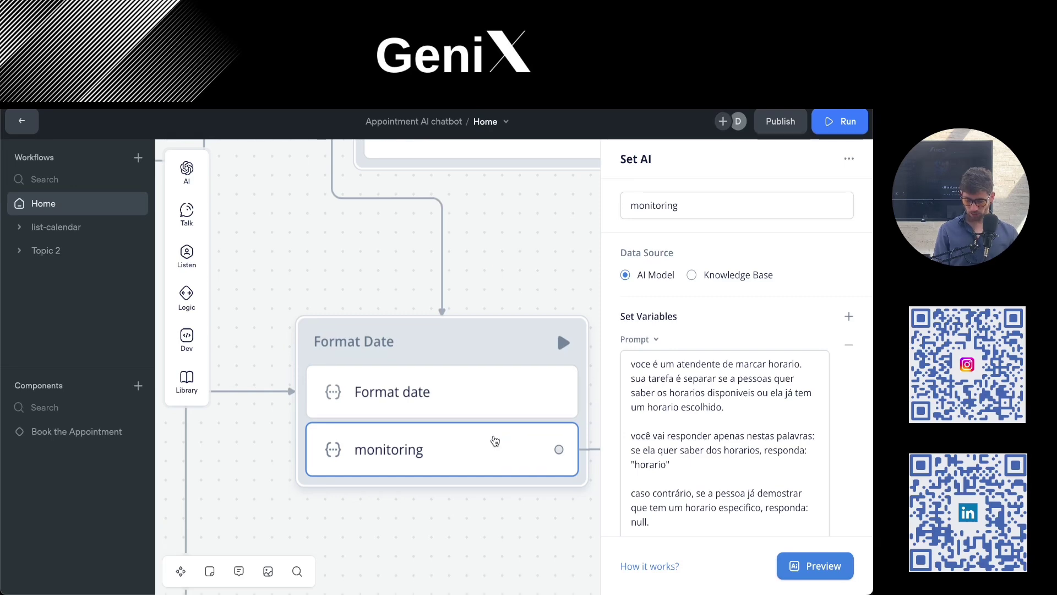
scroll(495, 440, down, 1)
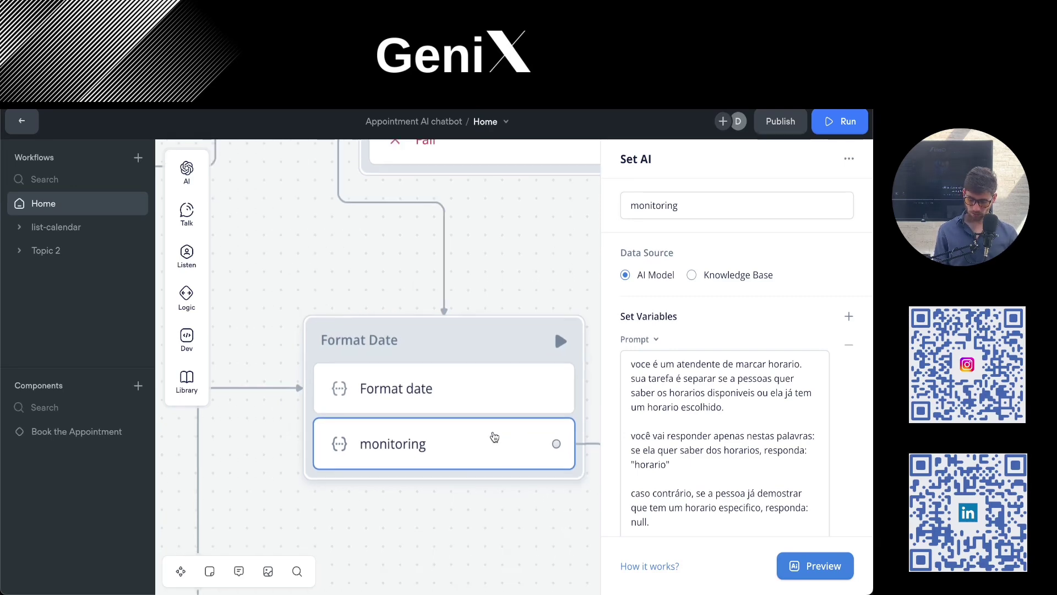
scroll(492, 437, down, 3)
scroll(492, 437, down, 2)
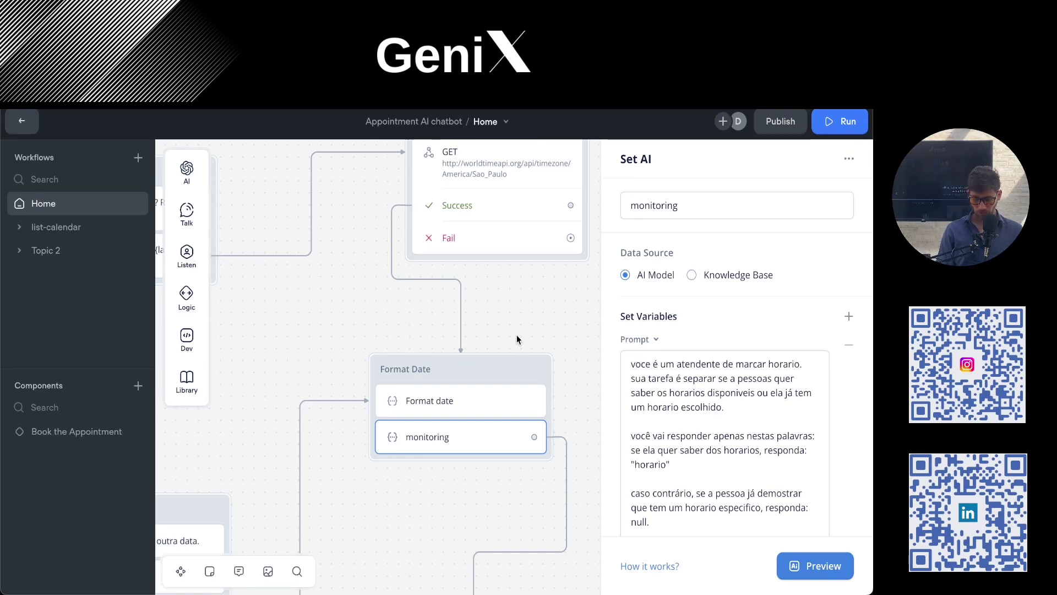
scroll(516, 335, down, 1)
scroll(539, 382, down, 1)
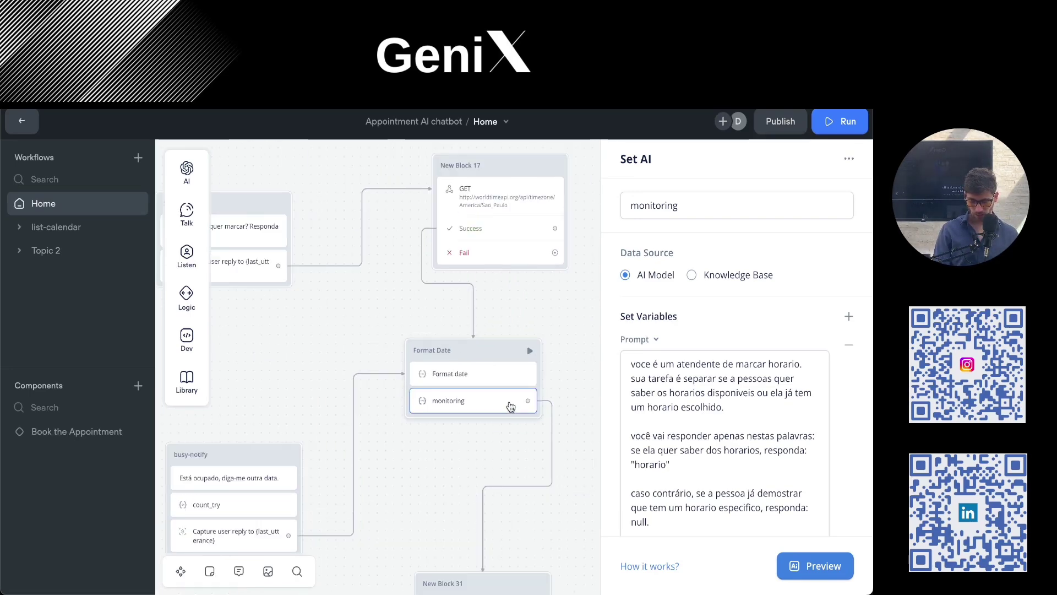
click(559, 387)
Trace the flow from Format Date through New Block 31's if horario and else branches to New Block 33 and New Block 18.
scroll(538, 406, down, 3)
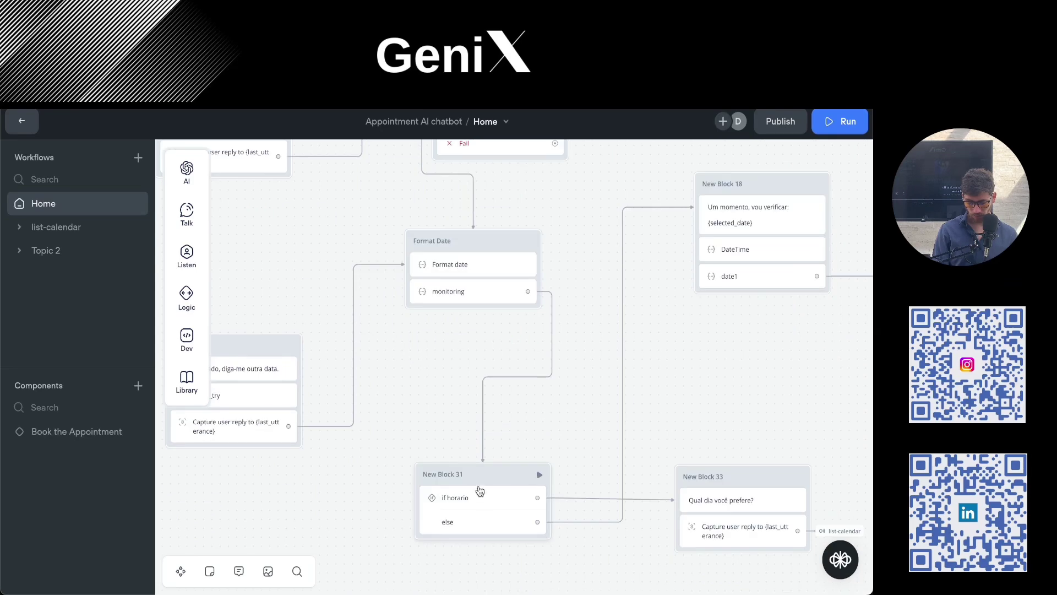
drag(460, 358, 424, 400)
scroll(425, 401, up, 2)
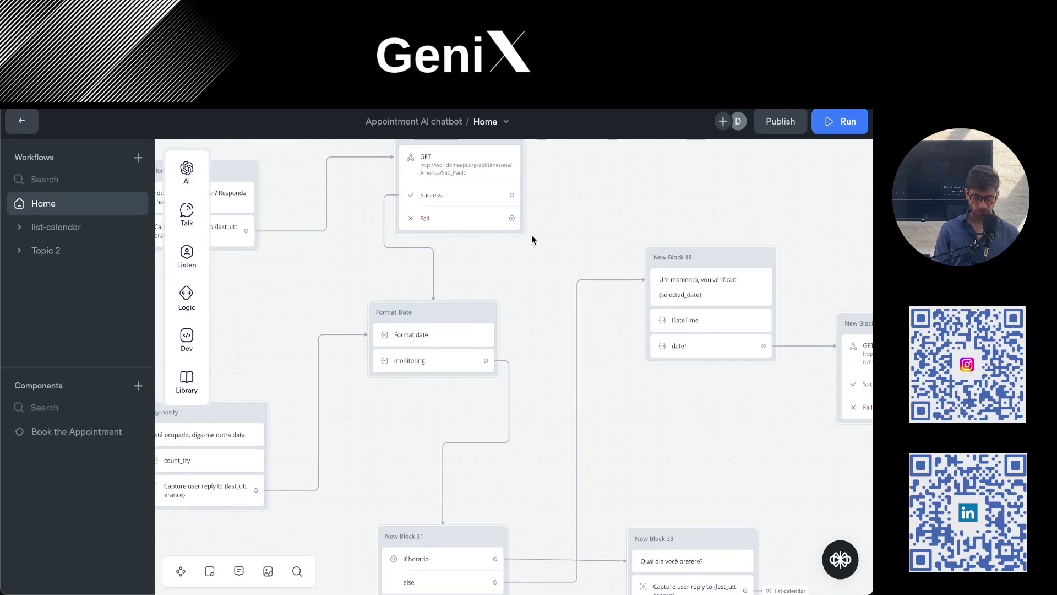
scroll(566, 242, right, 2)
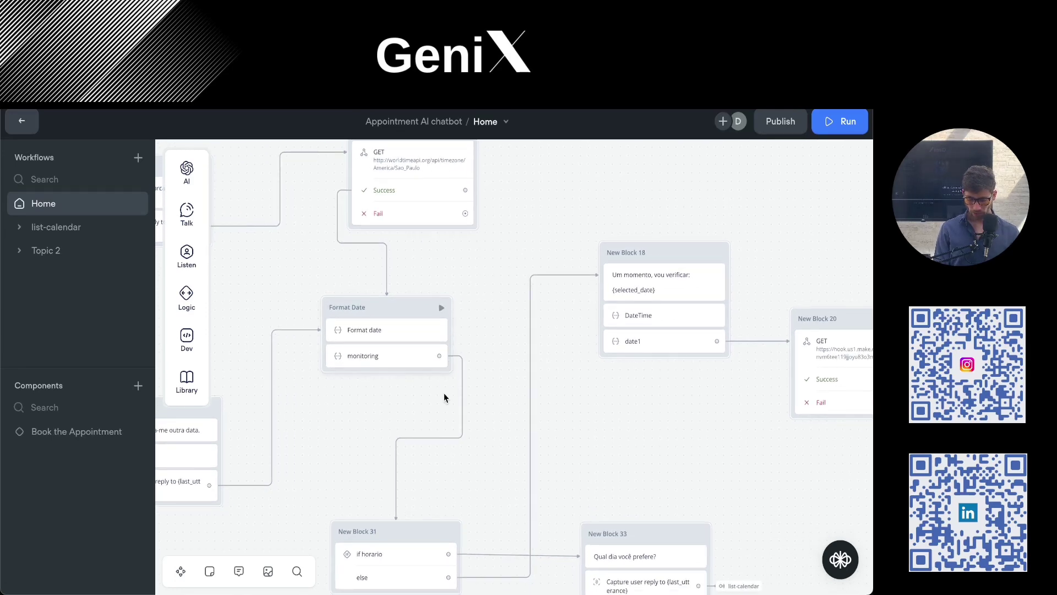
scroll(489, 470, down, 3)
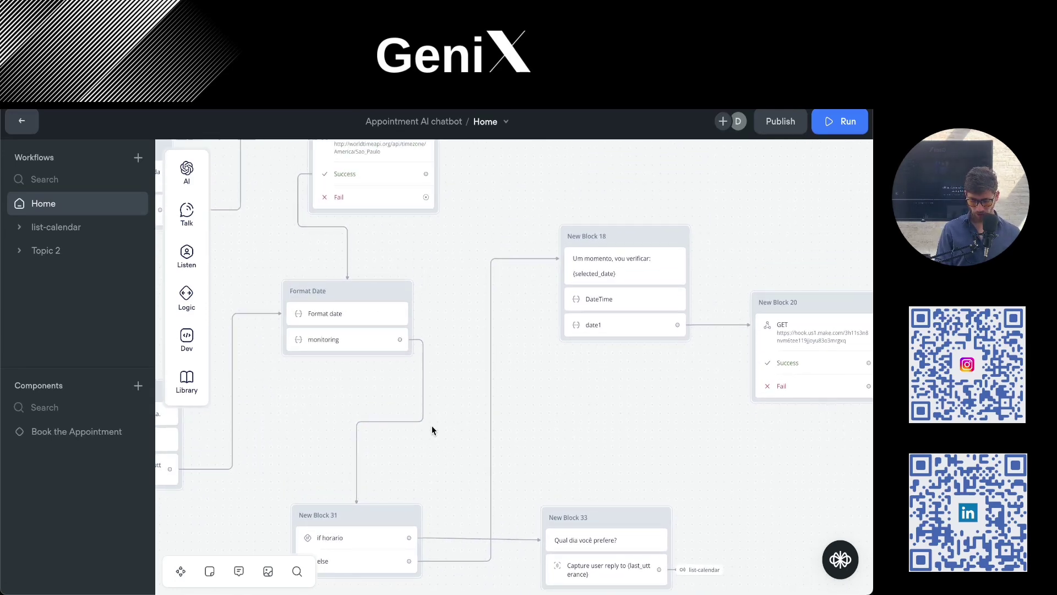
scroll(440, 410, up, 2)
scroll(440, 410, right, 1)
drag(460, 307, 507, 368)
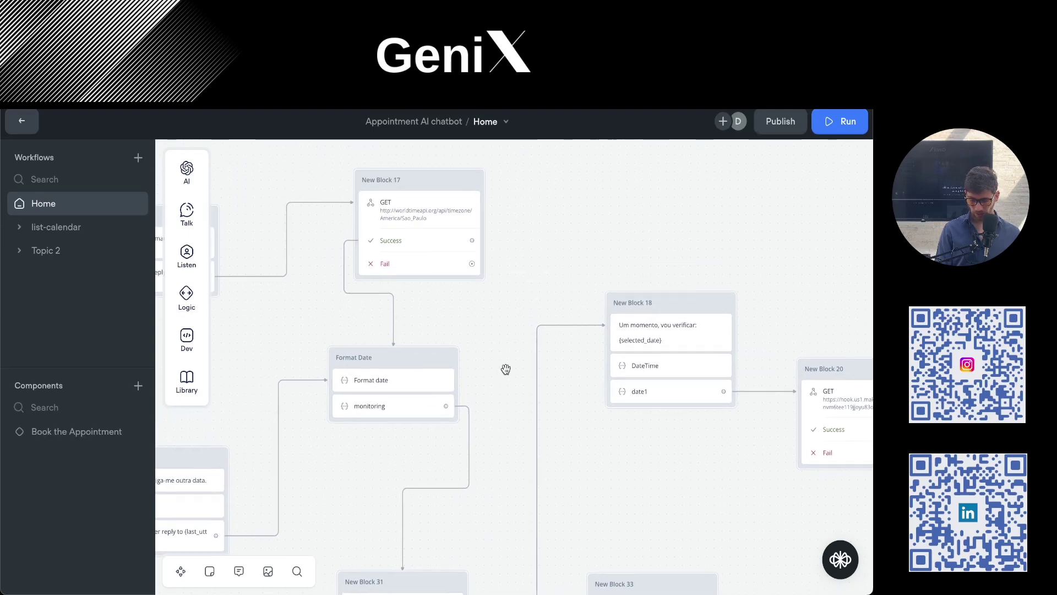
drag(444, 325, 411, 298)
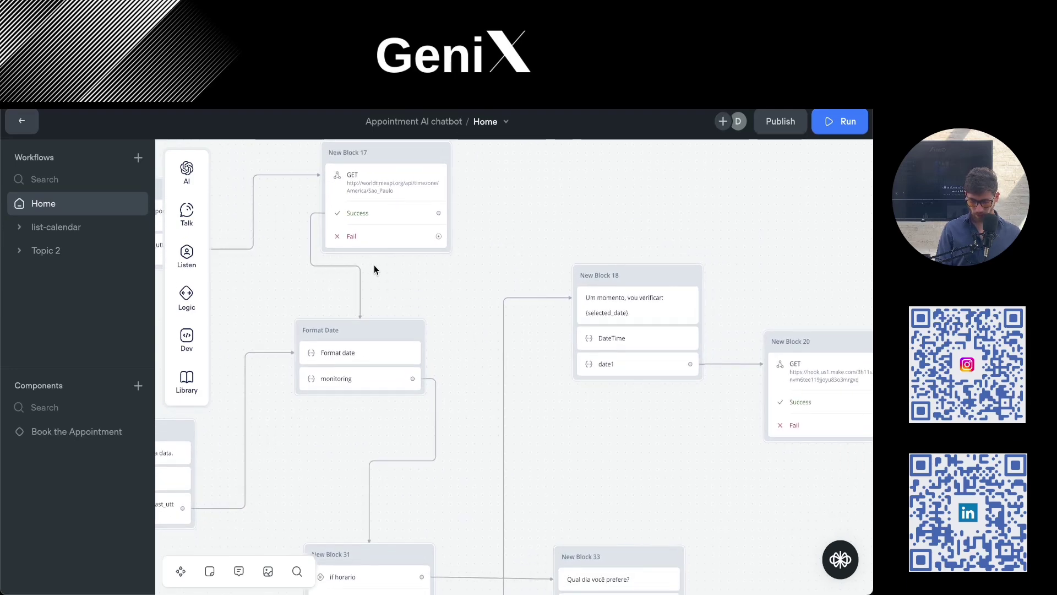
scroll(339, 344, down, 1)
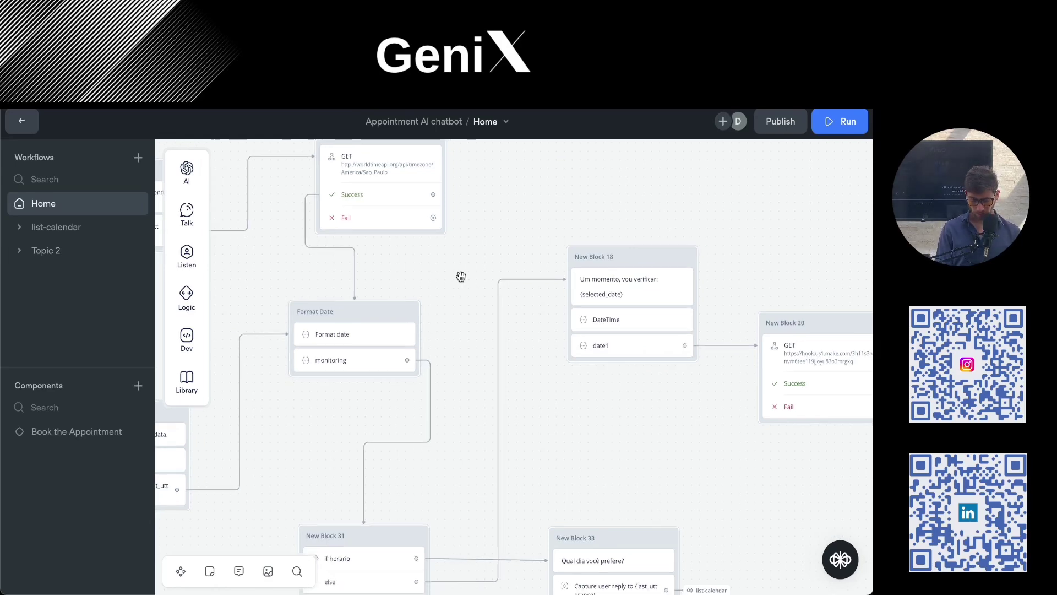
drag(460, 277, 416, 251)
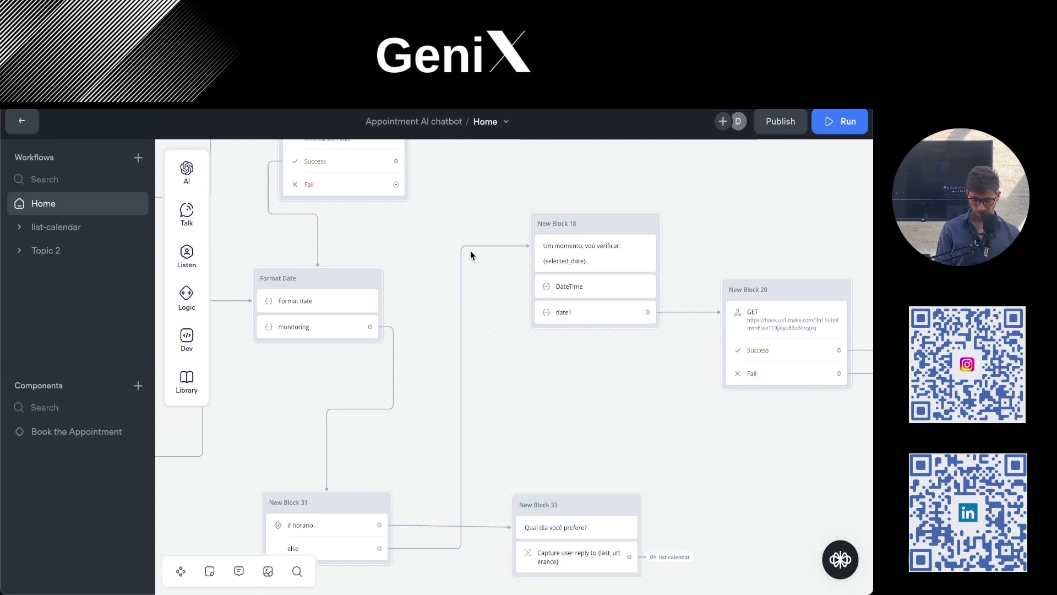
scroll(401, 234, right, 3)
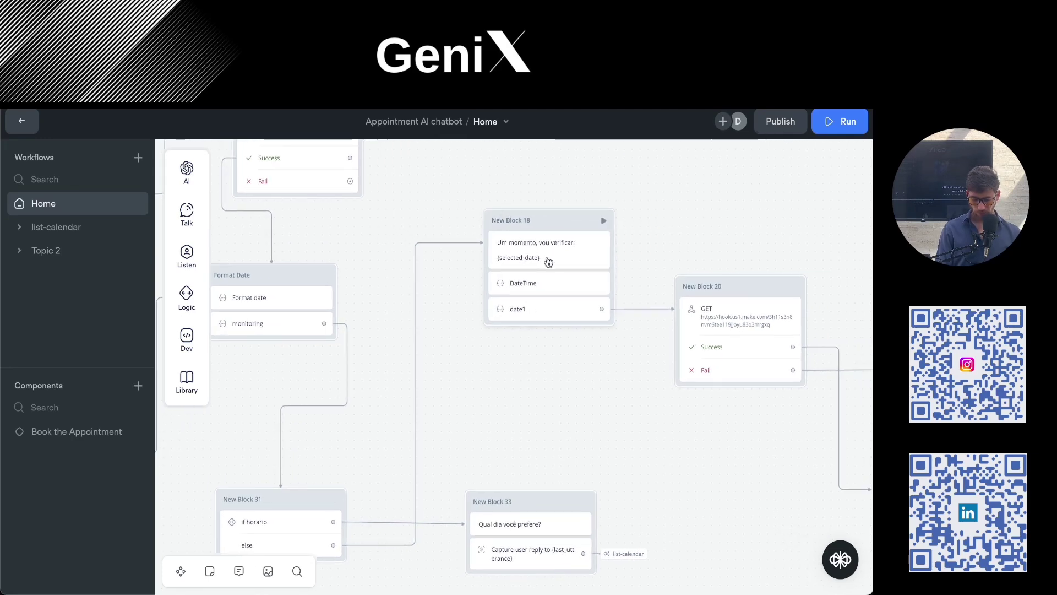
Examine the AI prompts and target variables of New Block 18's DateTime and date1 steps, and close their settings.
click(554, 286)
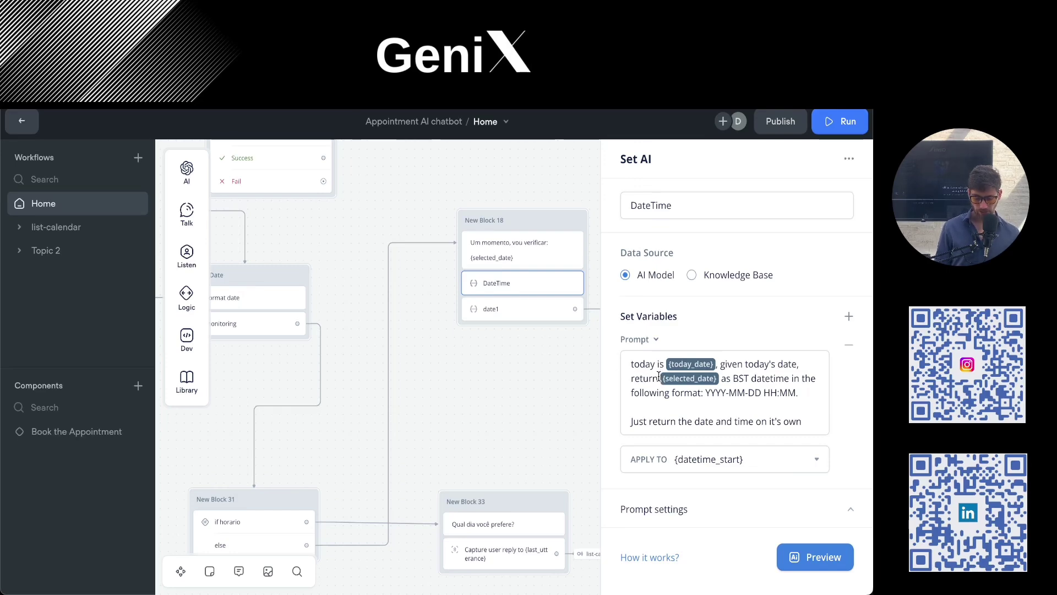
click(546, 309)
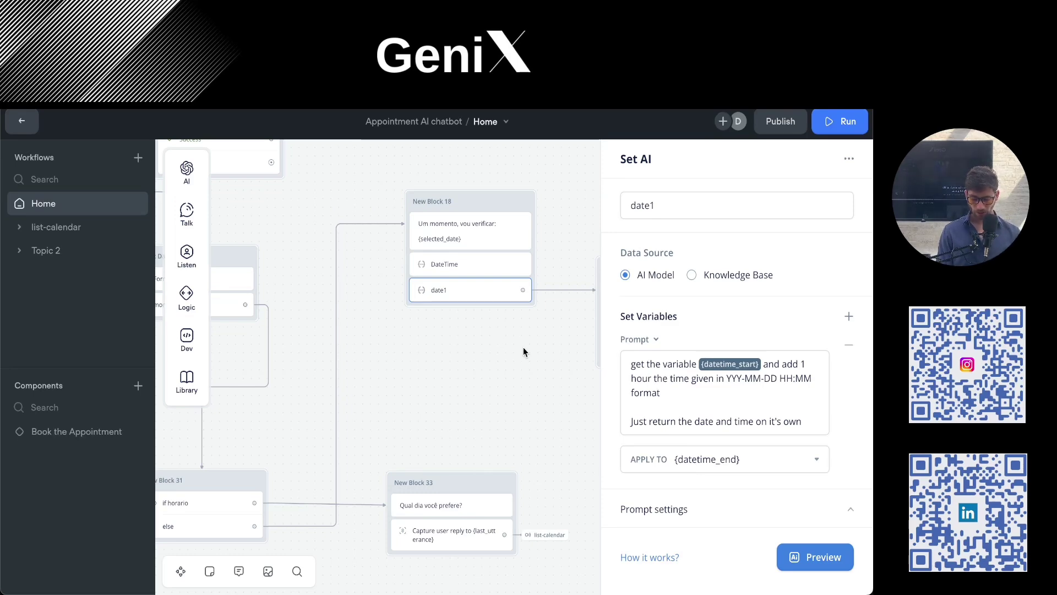
click(529, 337)
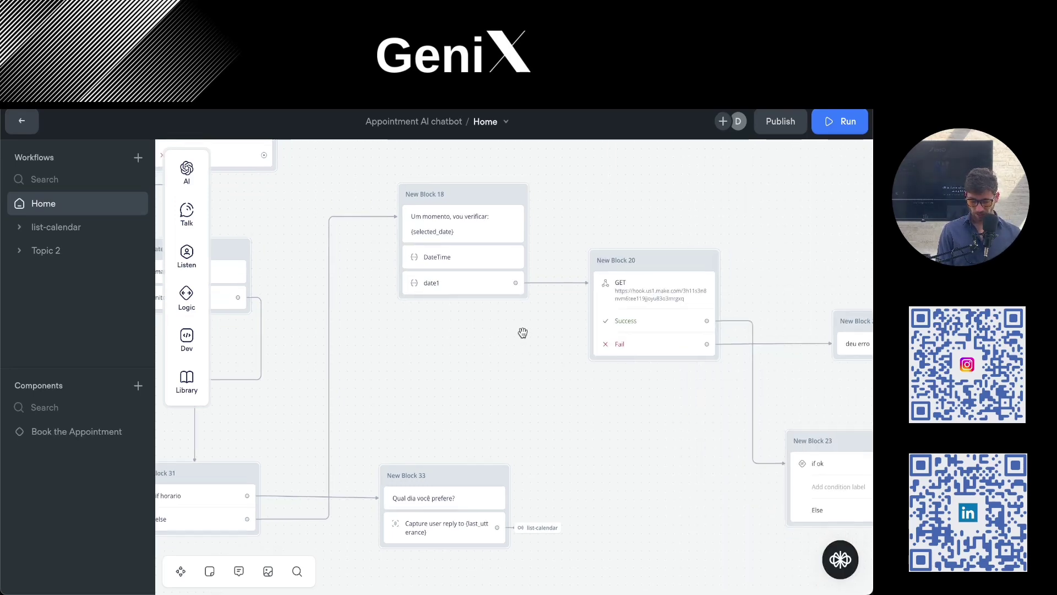
Examine New Block 20's webhook request and its outcome branches, and switch to the Make scenario Integration Webhooks, Google Calendar (copy).
drag(524, 332, 435, 326)
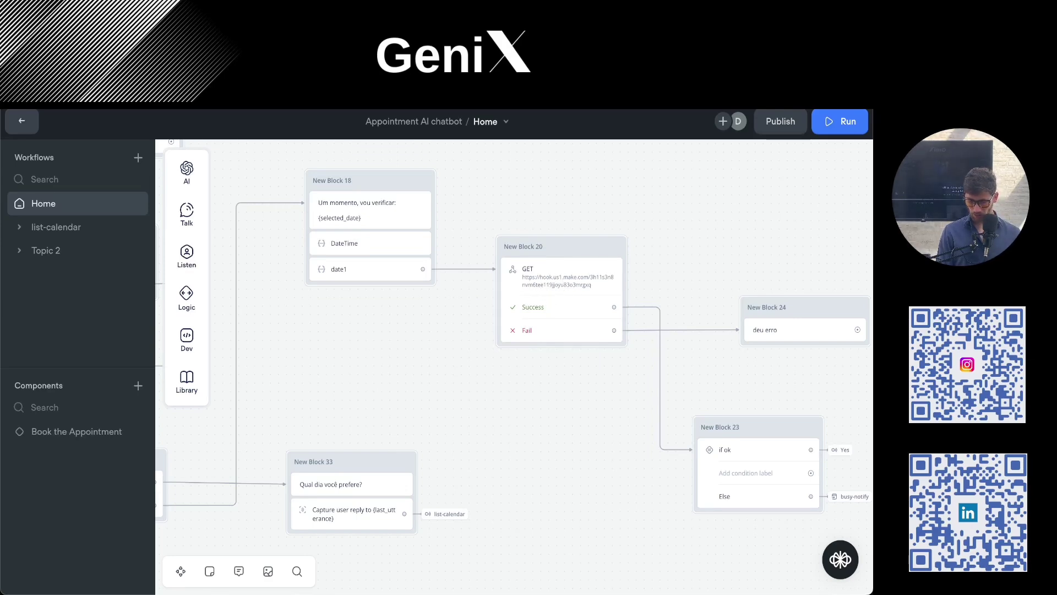
key(ctrl+Tab)
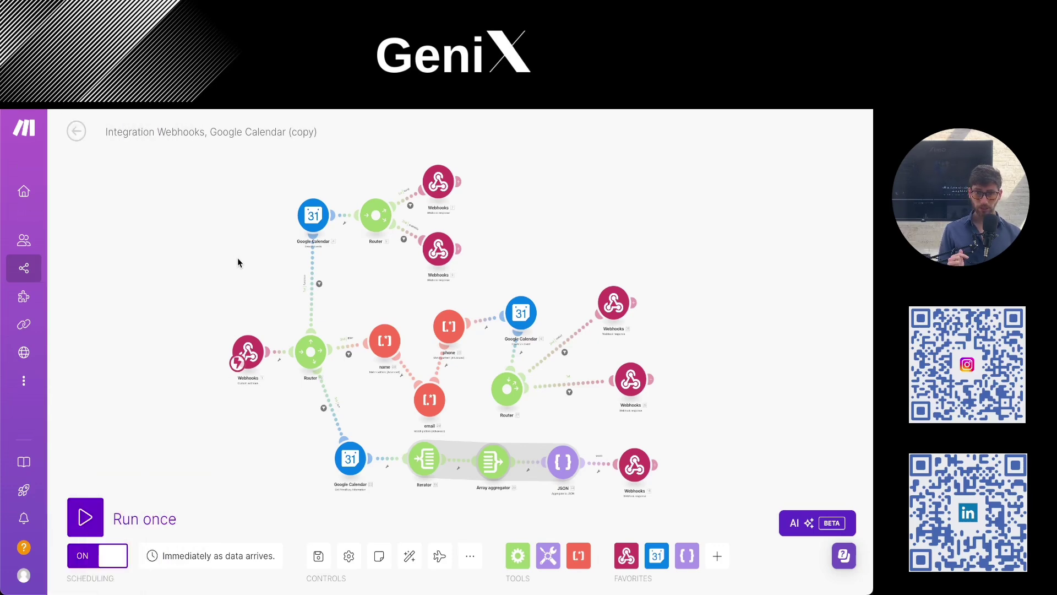
mouse_move(33, 170)
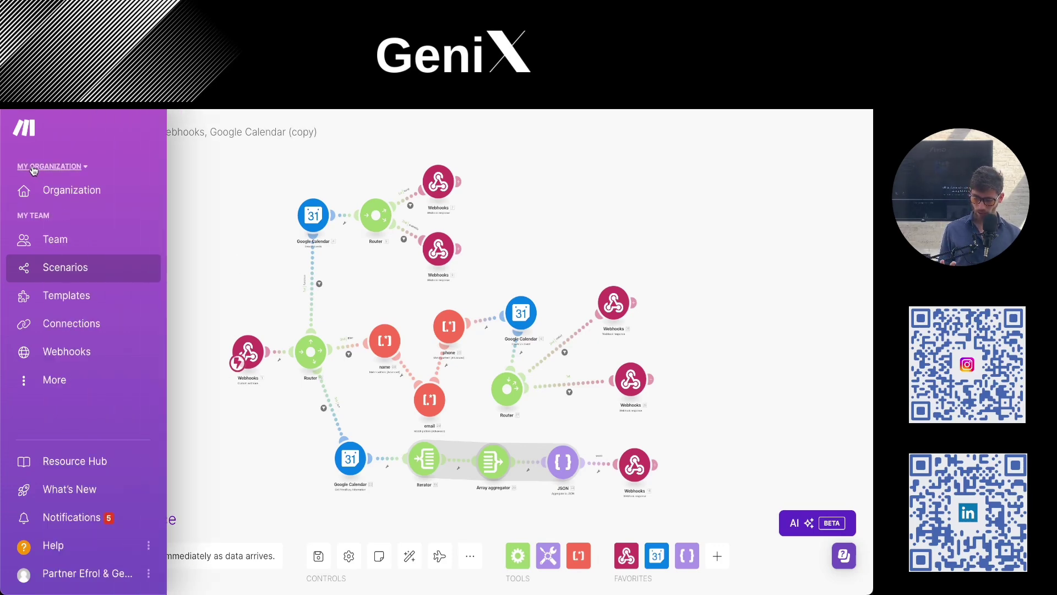
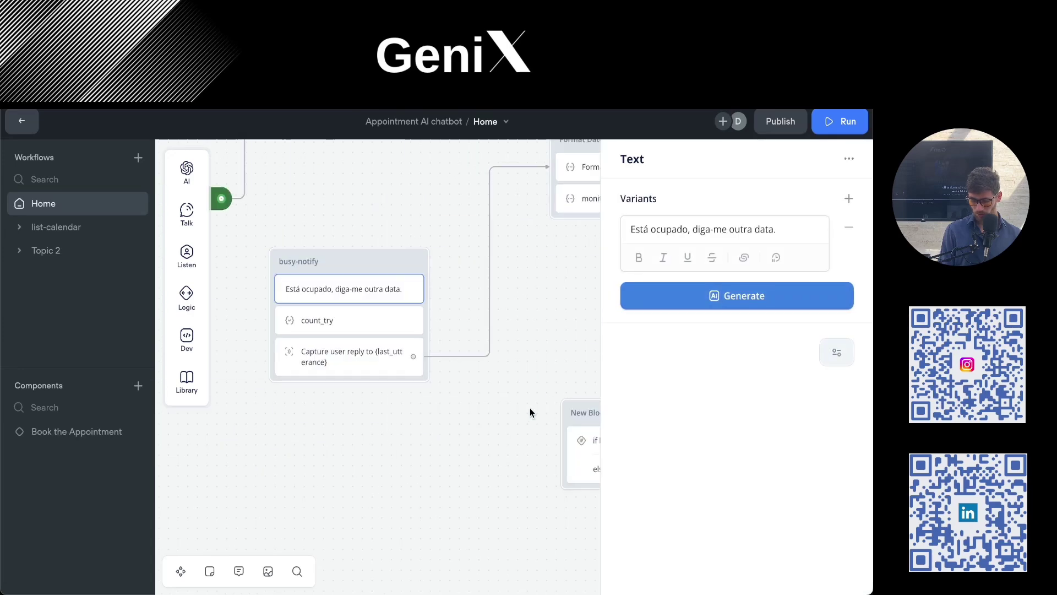
Close the busy-notify message settings, look over the block's steps, and open the Home workflow's prototype test view.
click(432, 378)
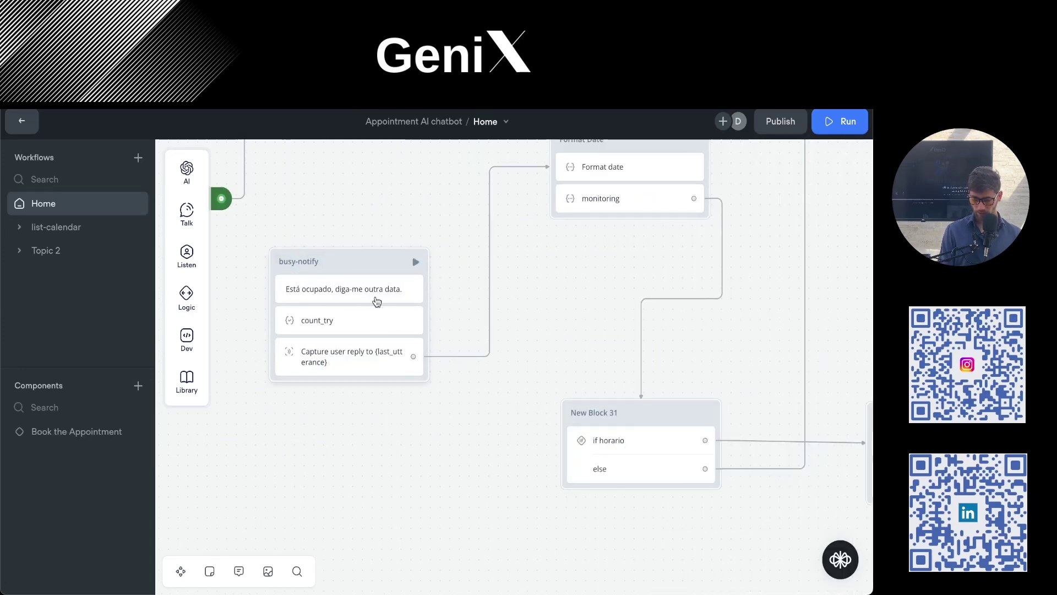
scroll(380, 300, down, 1)
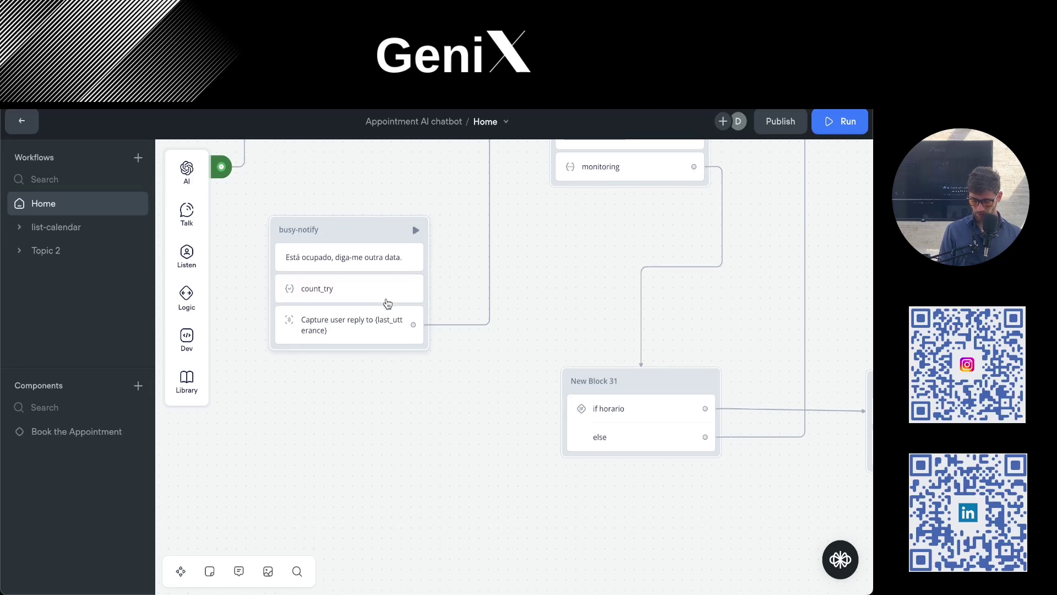
scroll(387, 302, down, 5)
click(833, 136)
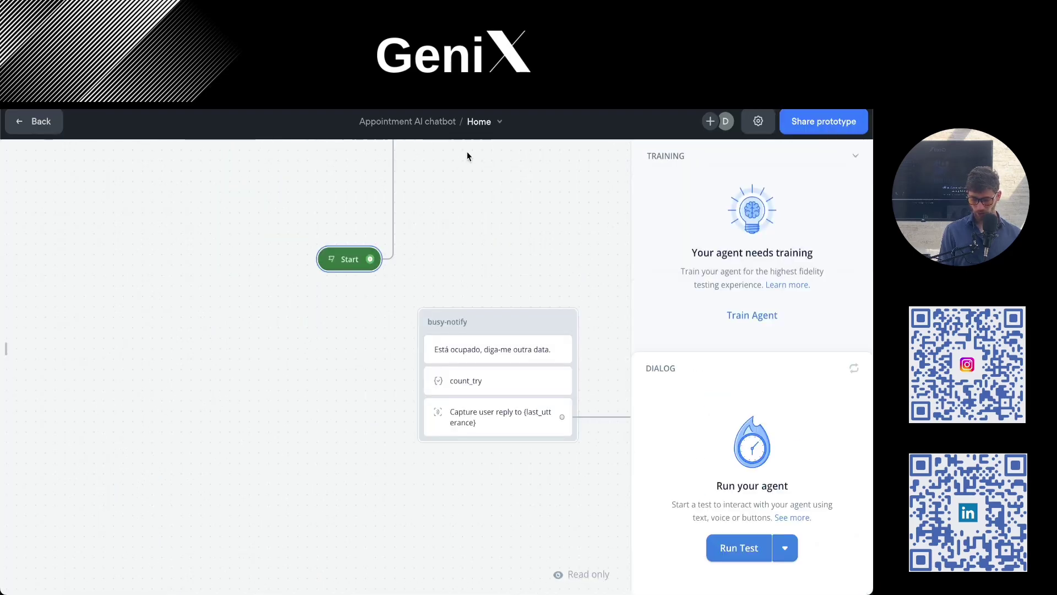
Check the busy and Consulta com events on Wednesday, July 31 in Google Calendar, and return to the prototype test view.
key(ctrl+Tab)
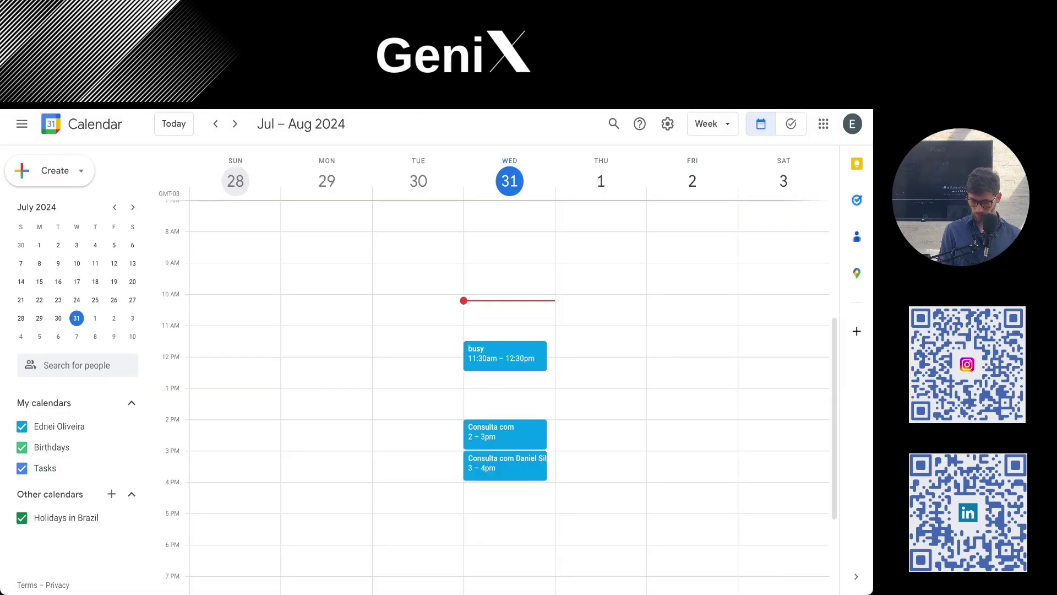
key(ctrl+shift+Tab)
key(ctrl+shift+Tab)
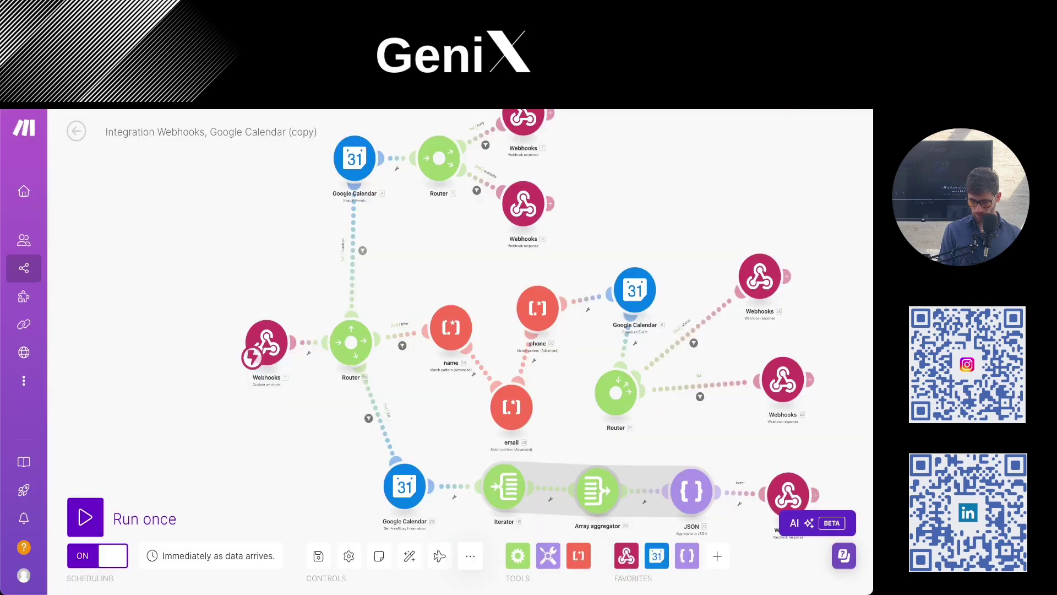
key(ctrl+Tab)
key(ctrl+Tab)
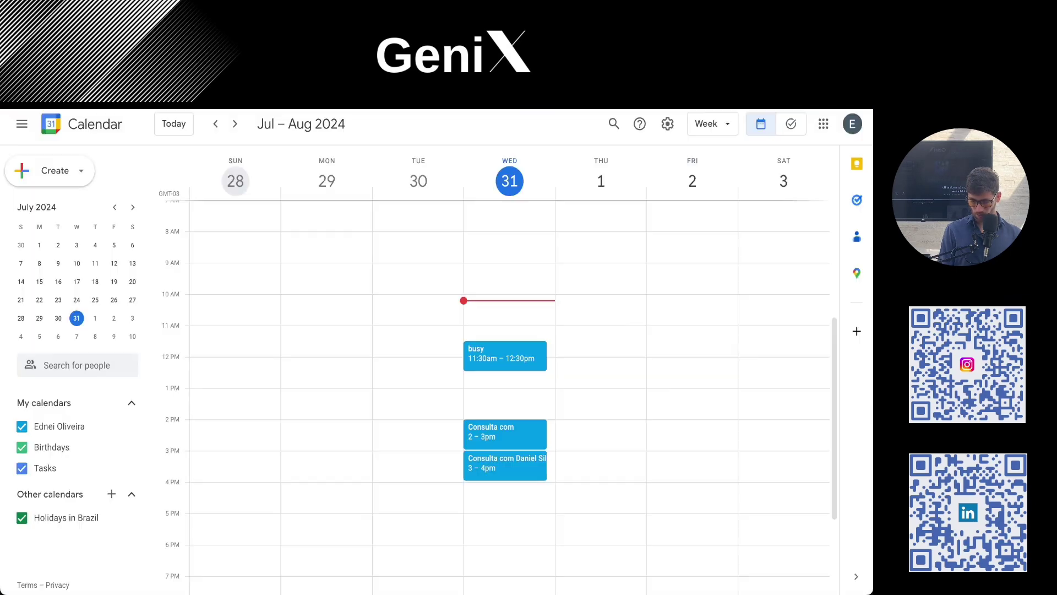
click(508, 361)
click(499, 447)
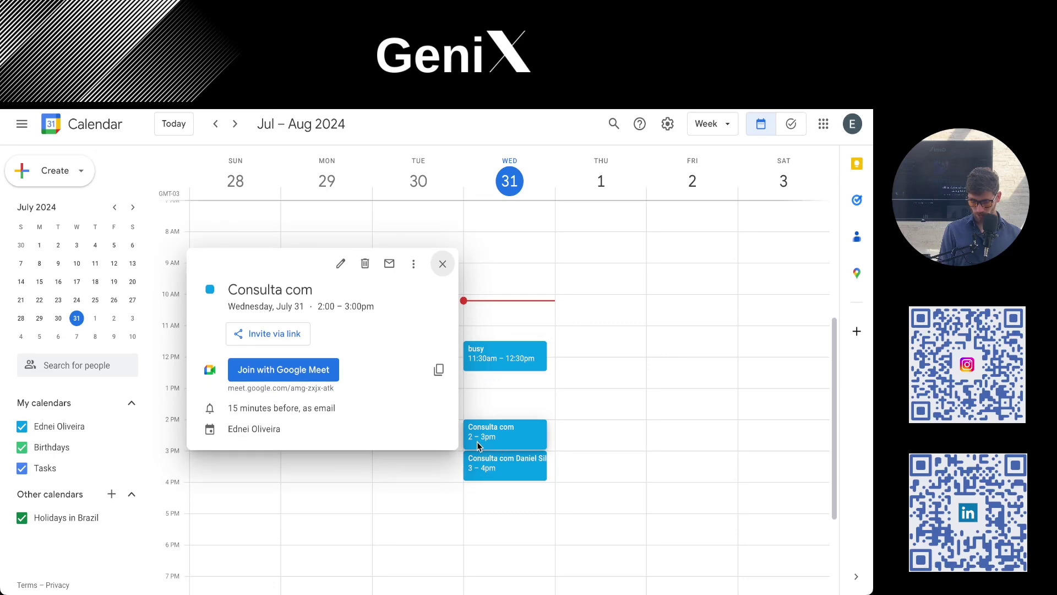
key(ctrl+Tab)
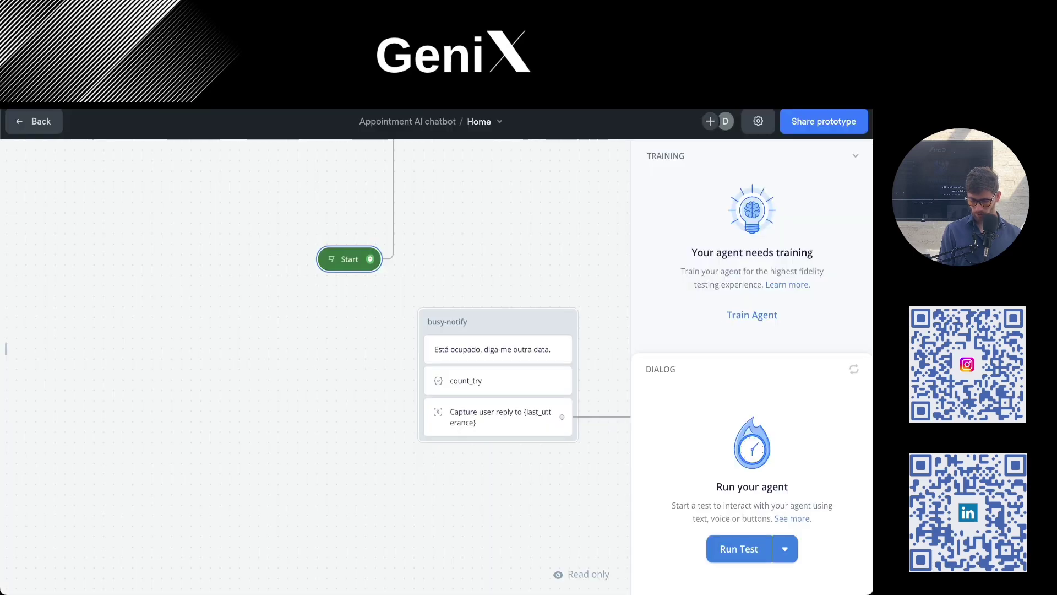
Run the prototype test and answer the chatbot's date question with "hoje as 14 horas".
right_click(750, 557)
click(611, 533)
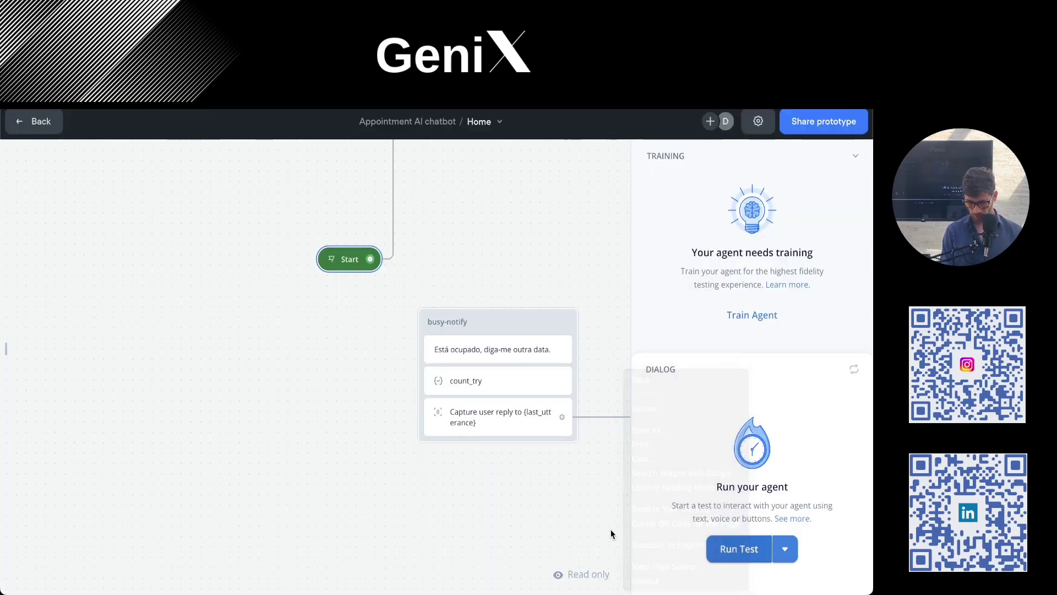
click(738, 549)
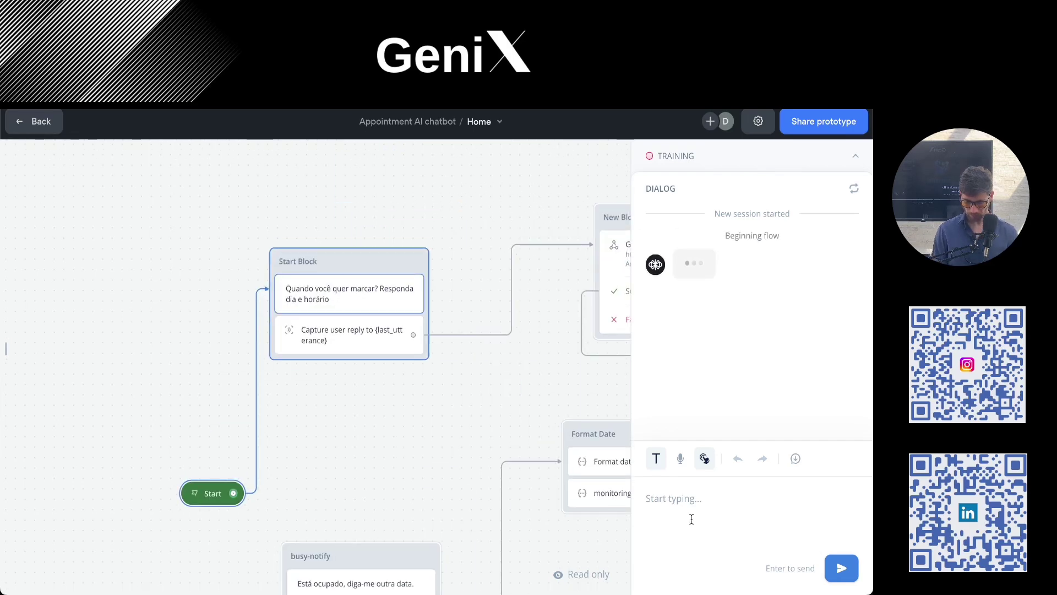
text(goje)
key(ctrl+a)
text(hoje)
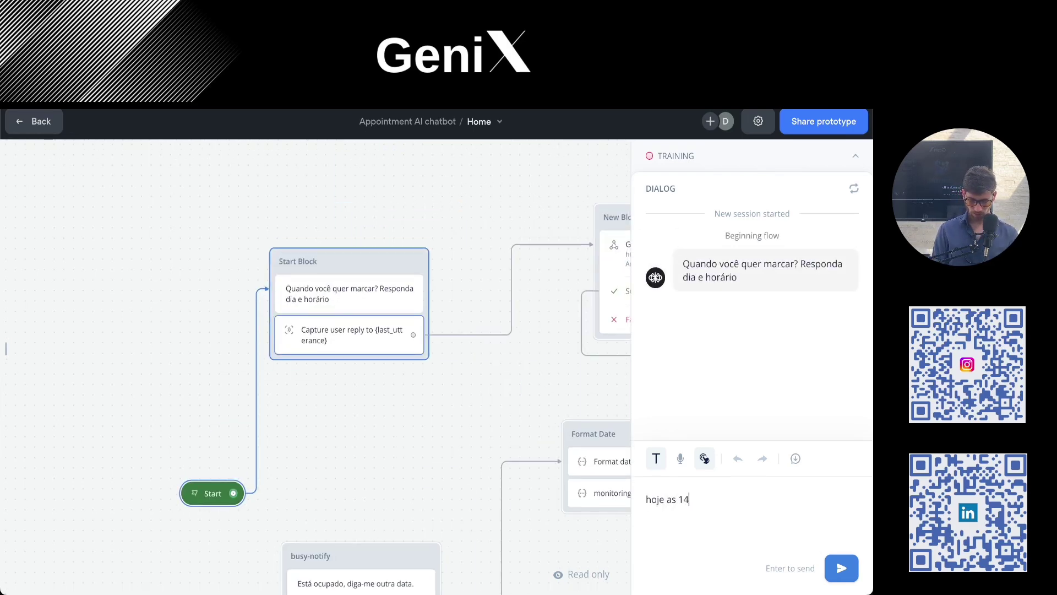
text( as 14 horas)
key(Return)
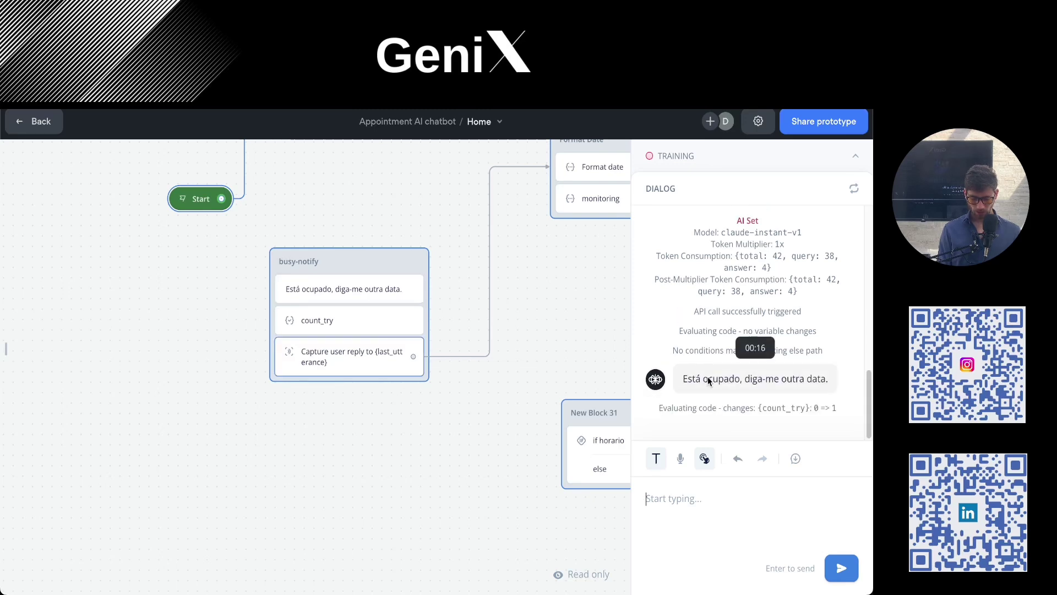
Leave the prototype test and examine the busy-notify block's Capture settings and its connection back to Format Date.
text(e)
click(523, 77)
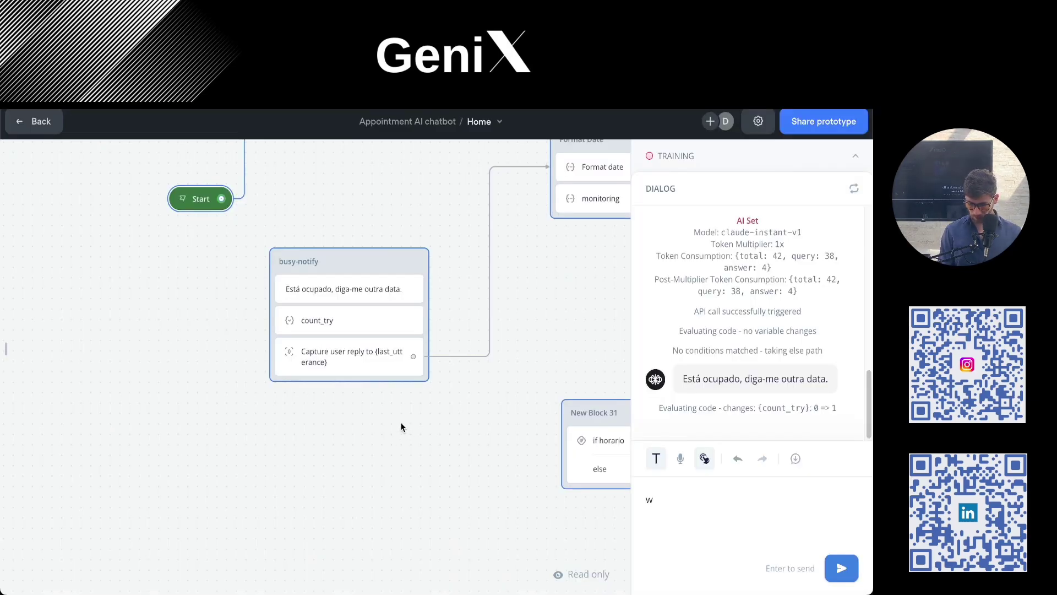
scroll(402, 427, down, 1)
click(855, 158)
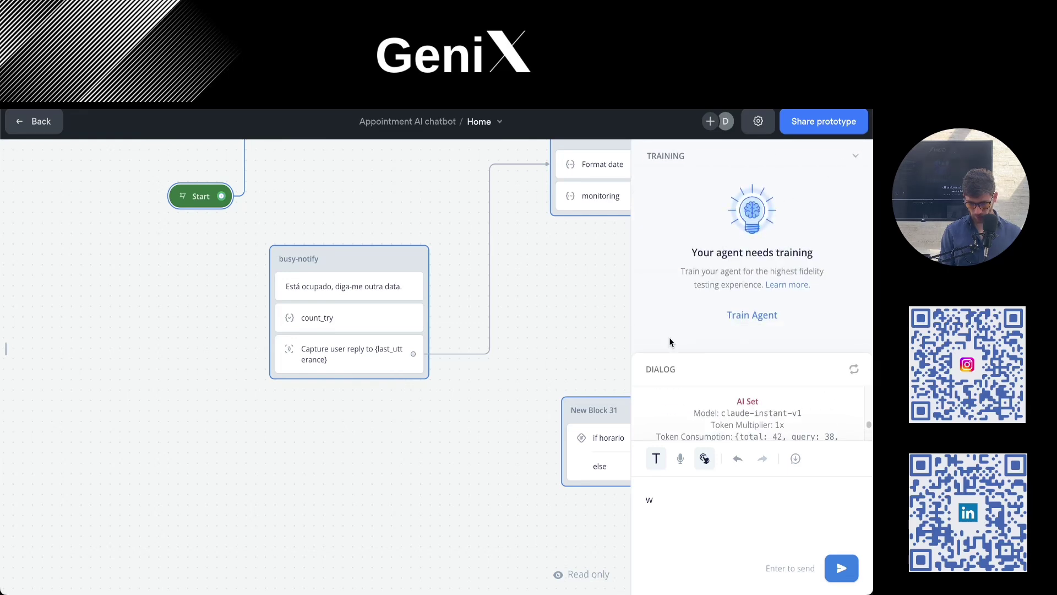
click(34, 121)
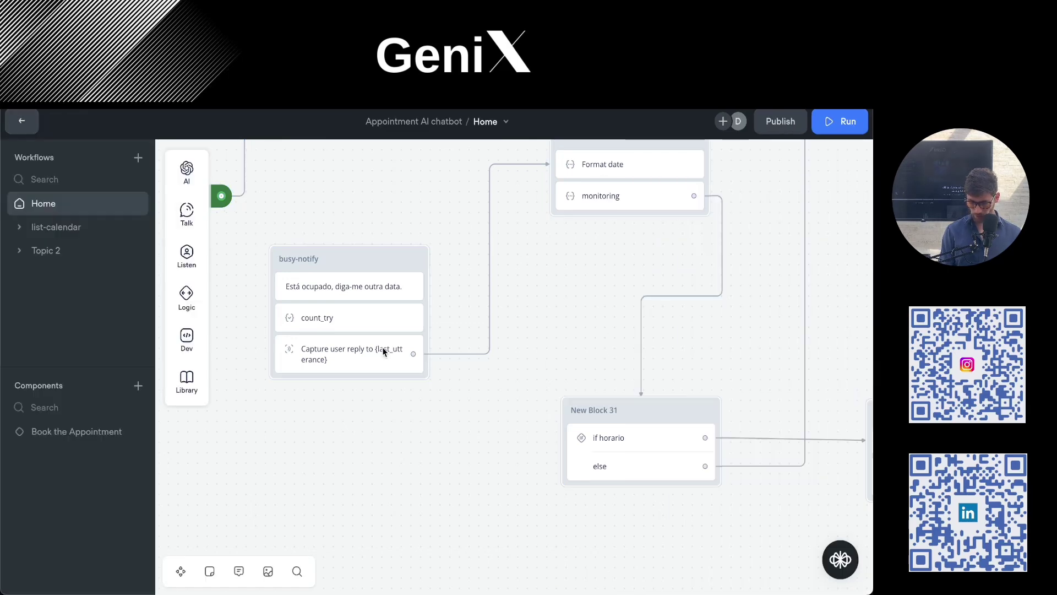
drag(490, 306, 491, 382)
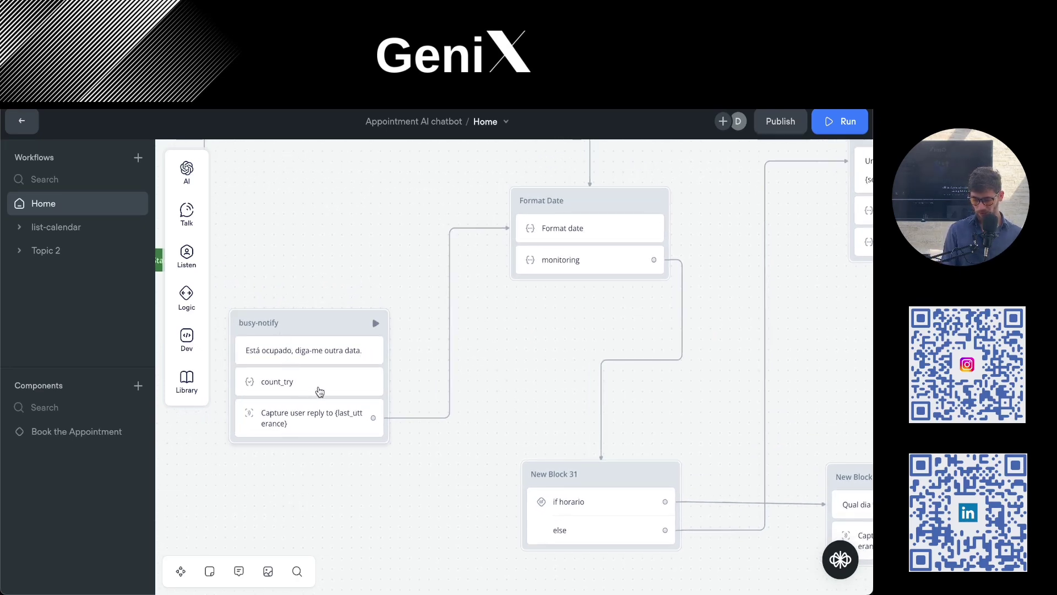
click(327, 423)
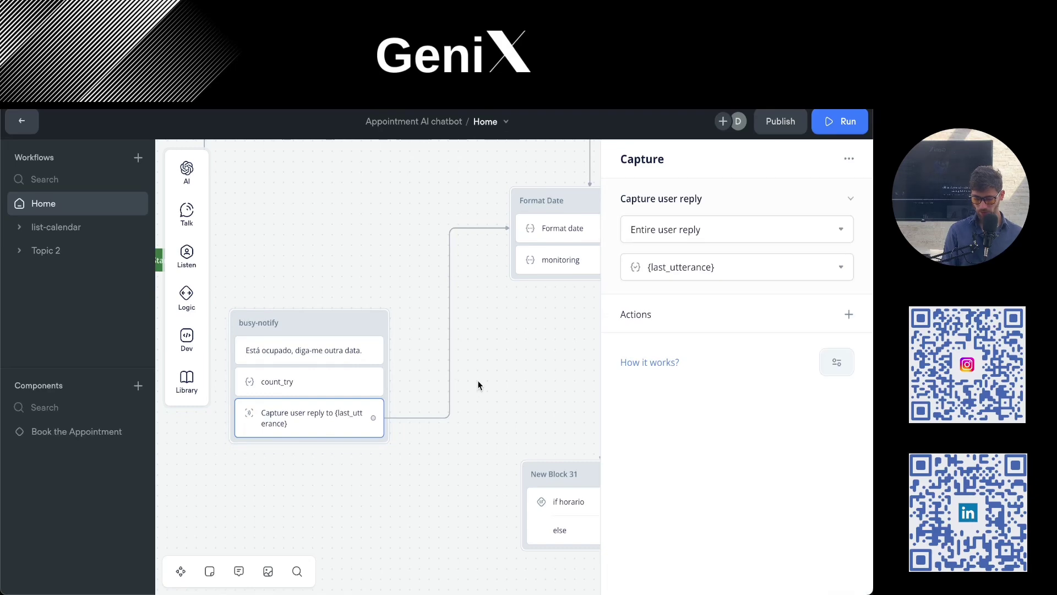
click(478, 380)
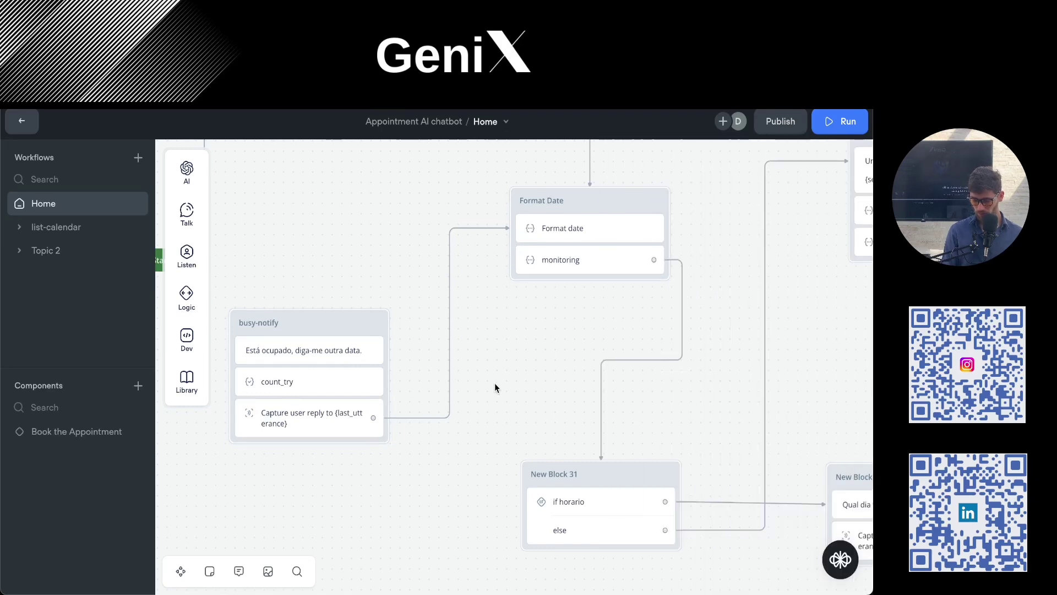
Trace the Home flow from Format Date through New Block 31, New Block 18 and New Block 20 to New Block 23's conditions.
scroll(488, 388, down, 5)
scroll(413, 369, up, 2)
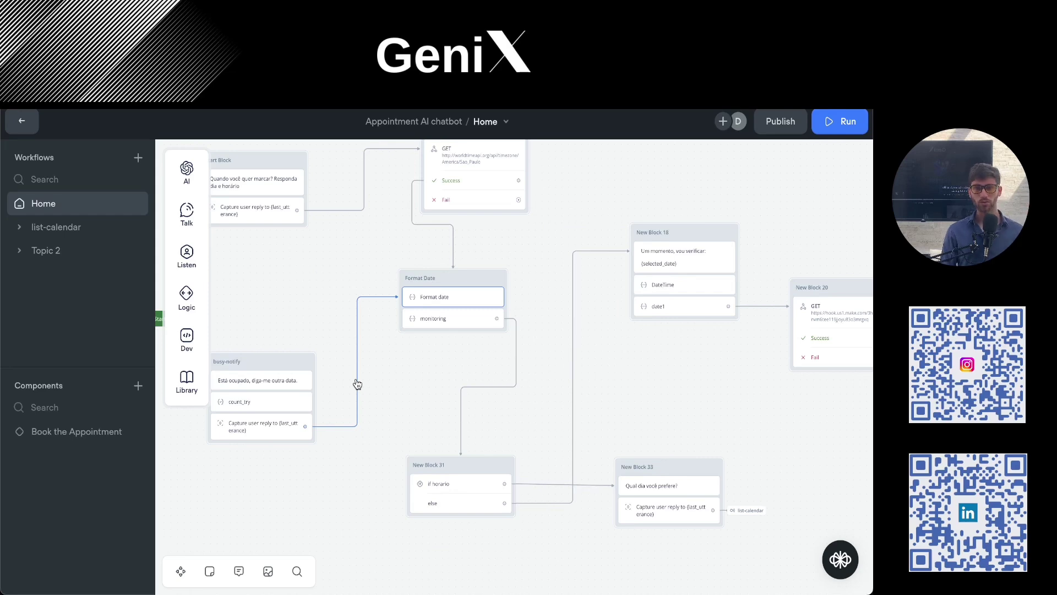
scroll(499, 380, up, 2)
drag(461, 343, 455, 343)
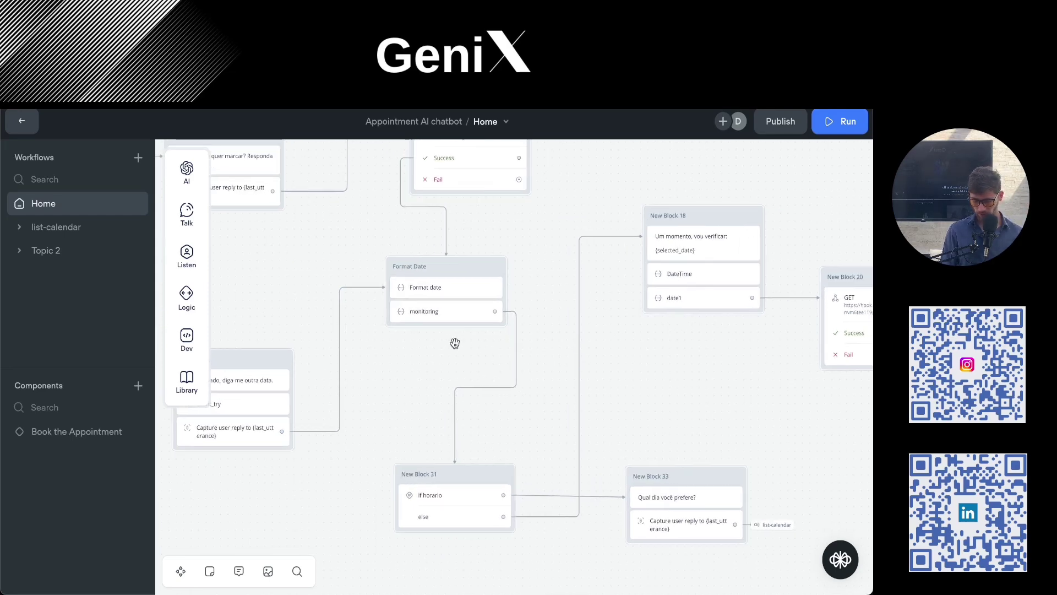
drag(674, 388, 332, 402)
drag(495, 440, 363, 355)
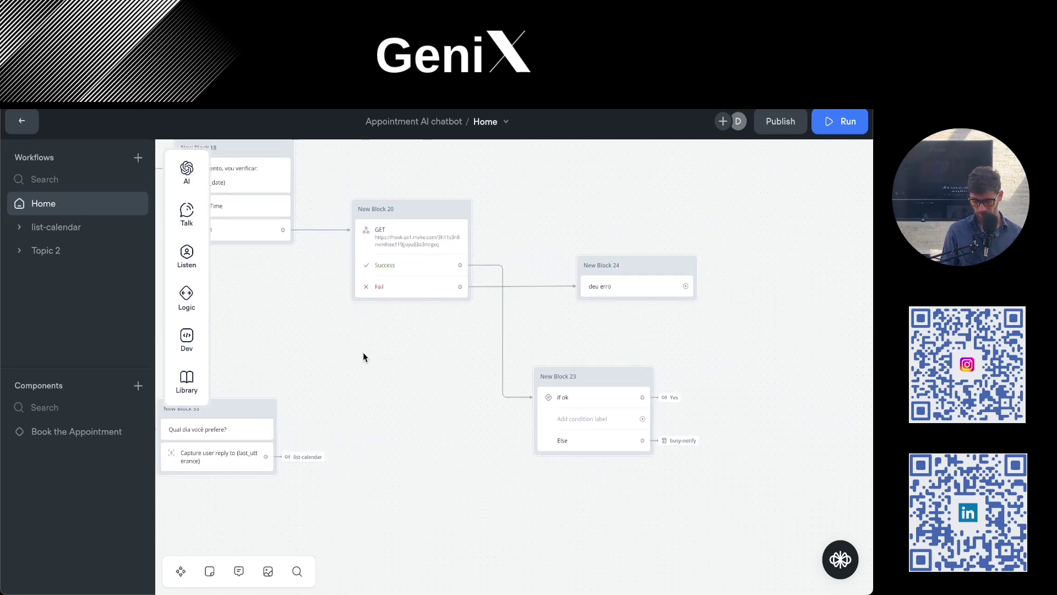
drag(728, 337, 696, 338)
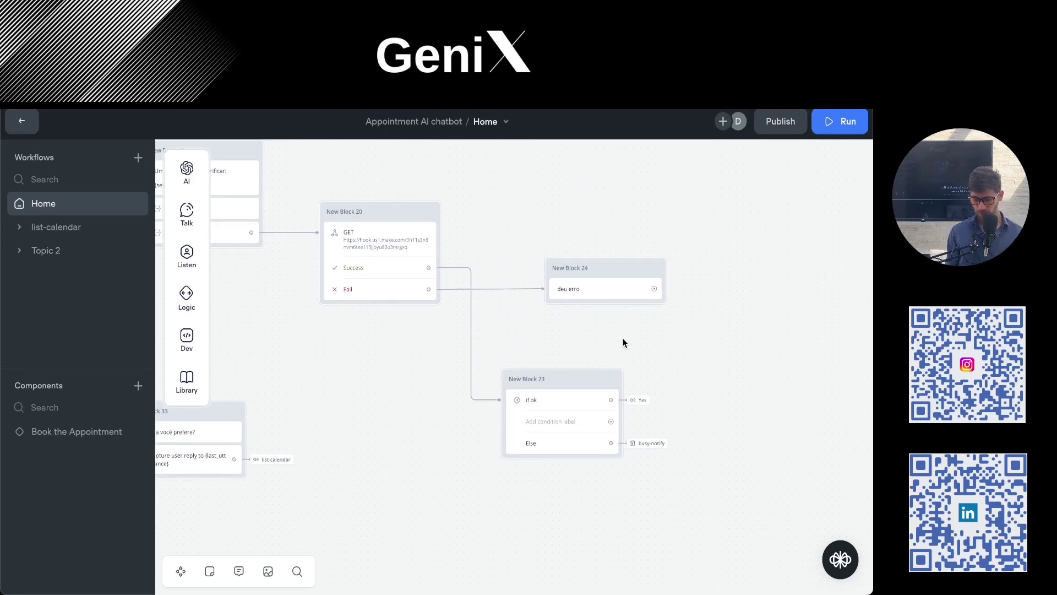
scroll(565, 414, up, 10)
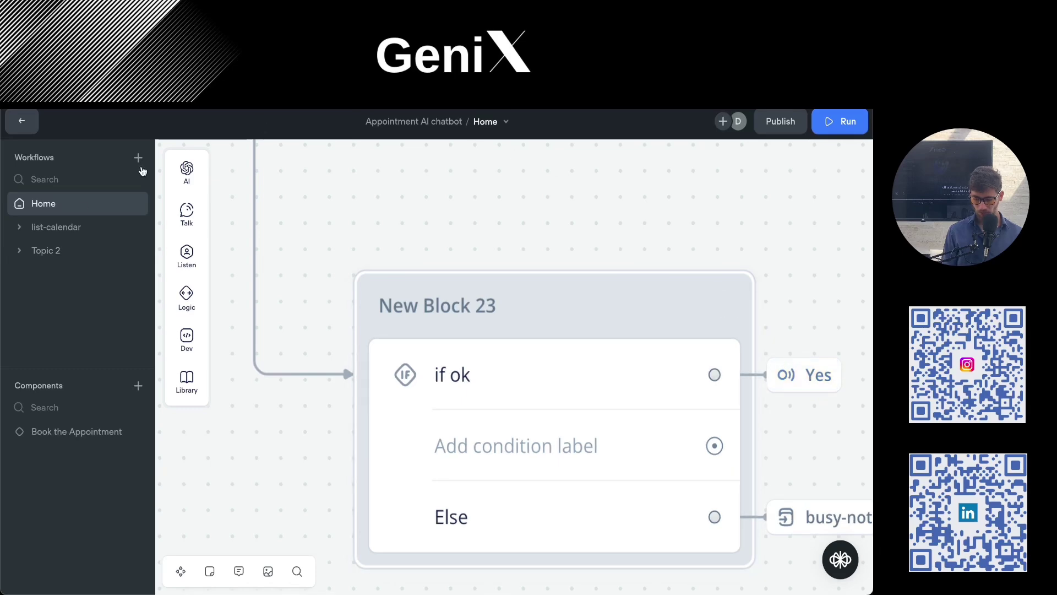
Run a new prototype test, answer the date question with "amanha as 14", and close the Consulta com event details in Google Calendar.
click(841, 121)
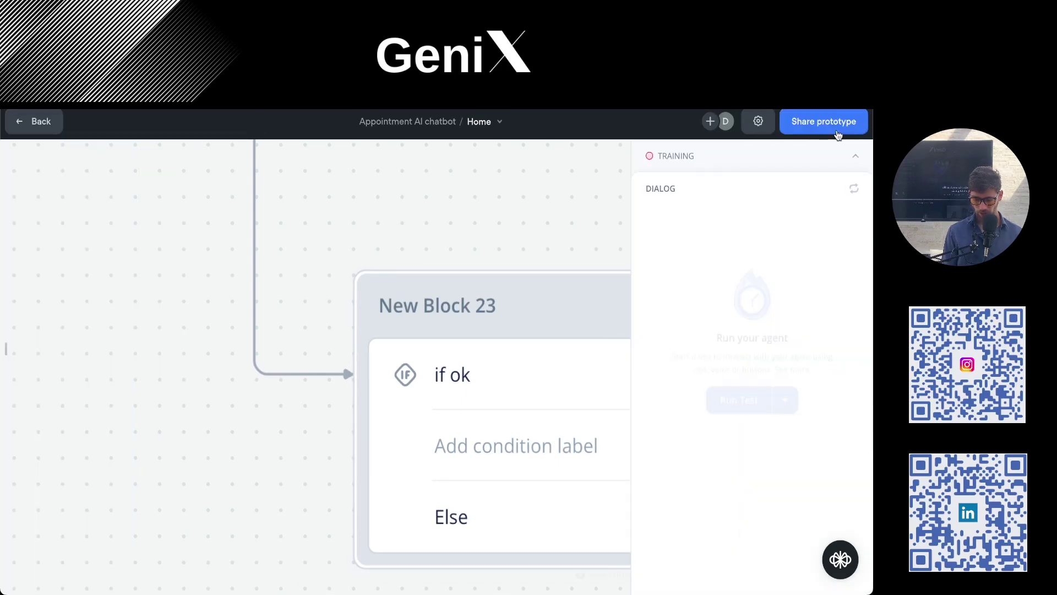
click(739, 548)
text(amanha as 14)
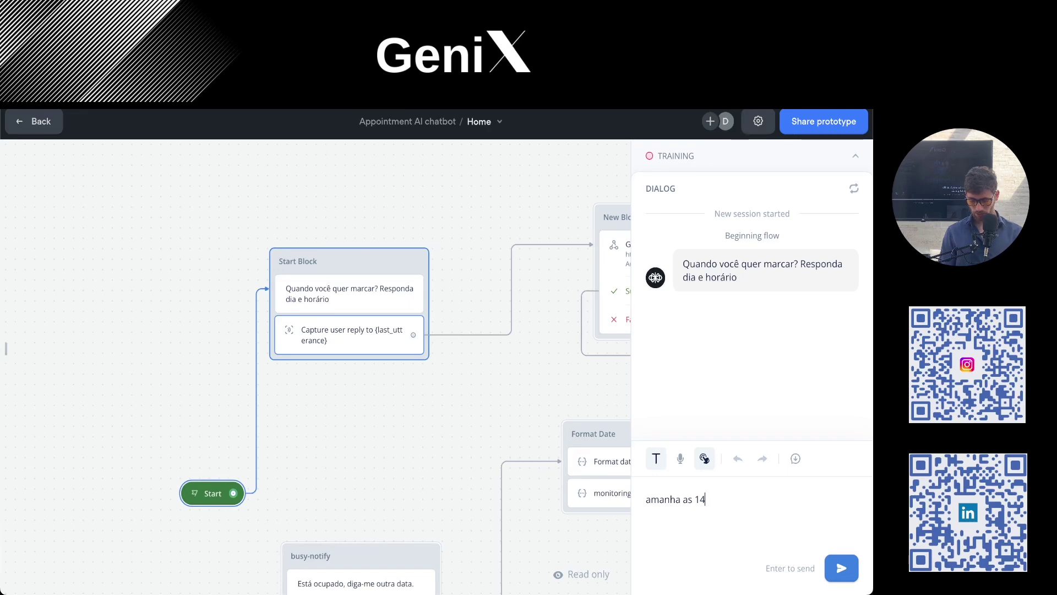
key(Return)
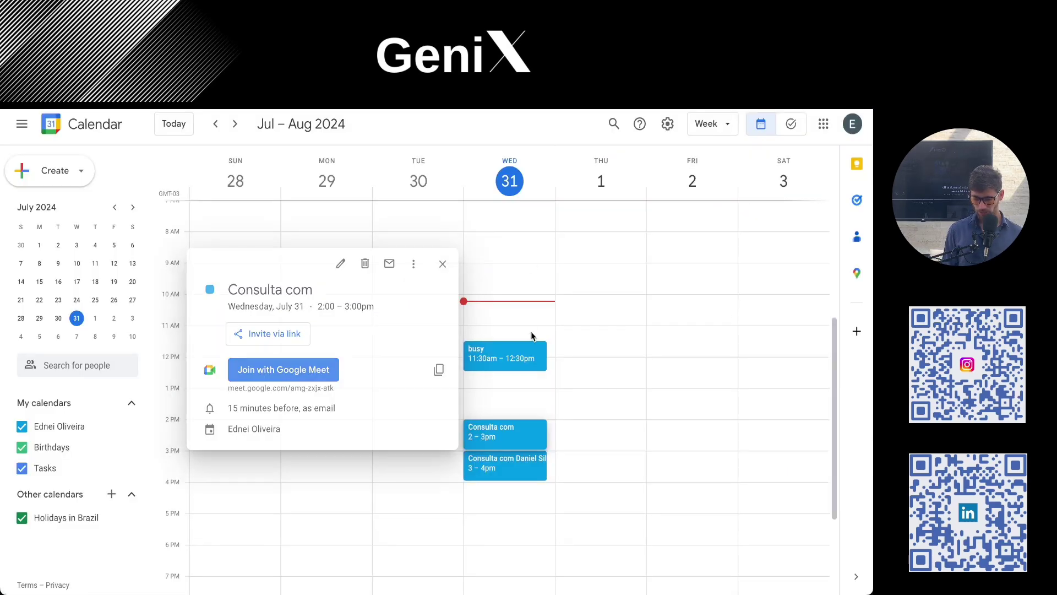
click(538, 336)
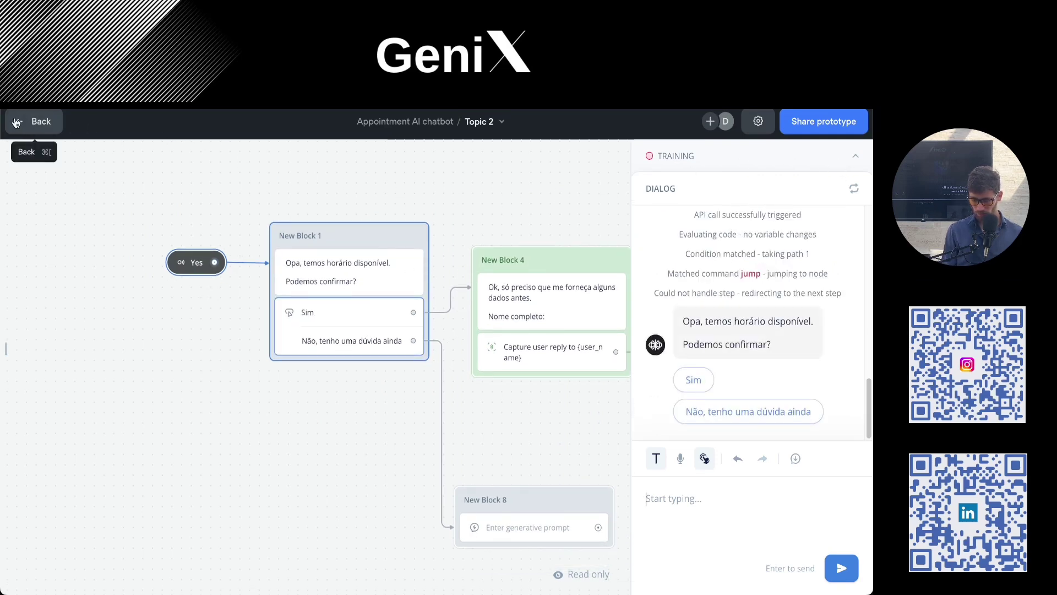
Leave the prototype test and look over the Topic 2 workflow's confirmation and data-collection blocks.
click(34, 121)
scroll(350, 338, down, 1)
scroll(345, 346, down, 3)
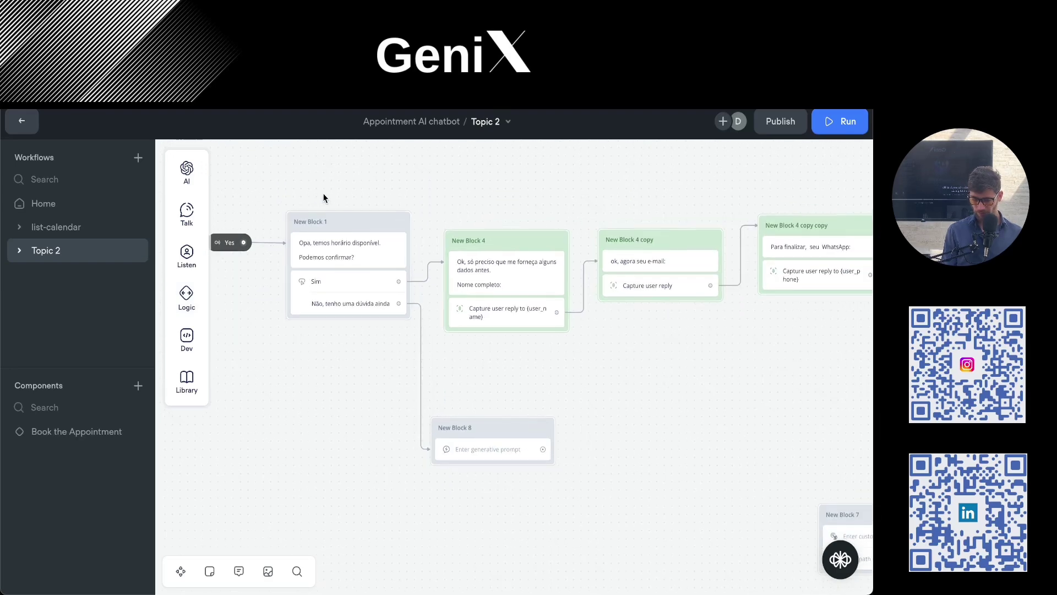
drag(323, 196, 387, 224)
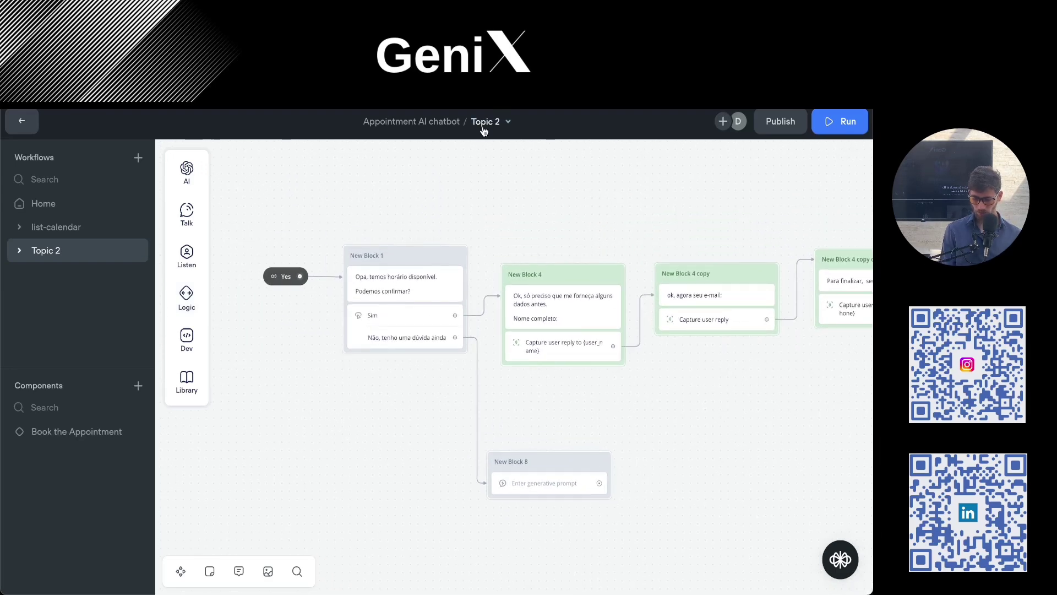
Switch to the Home workflow and review its overall block layout from Start to New Block 23.
click(501, 124)
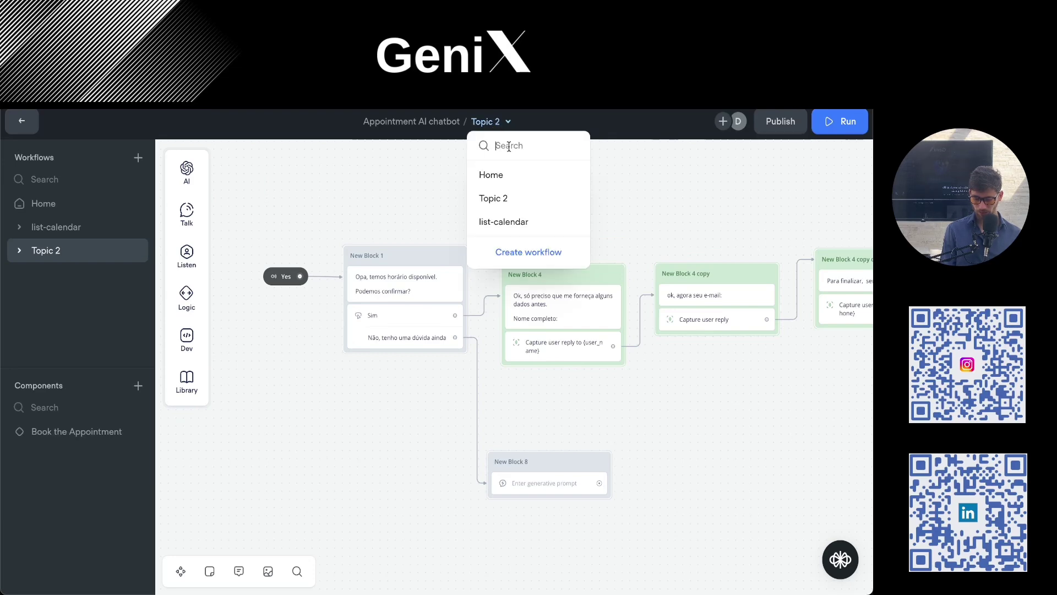
click(497, 176)
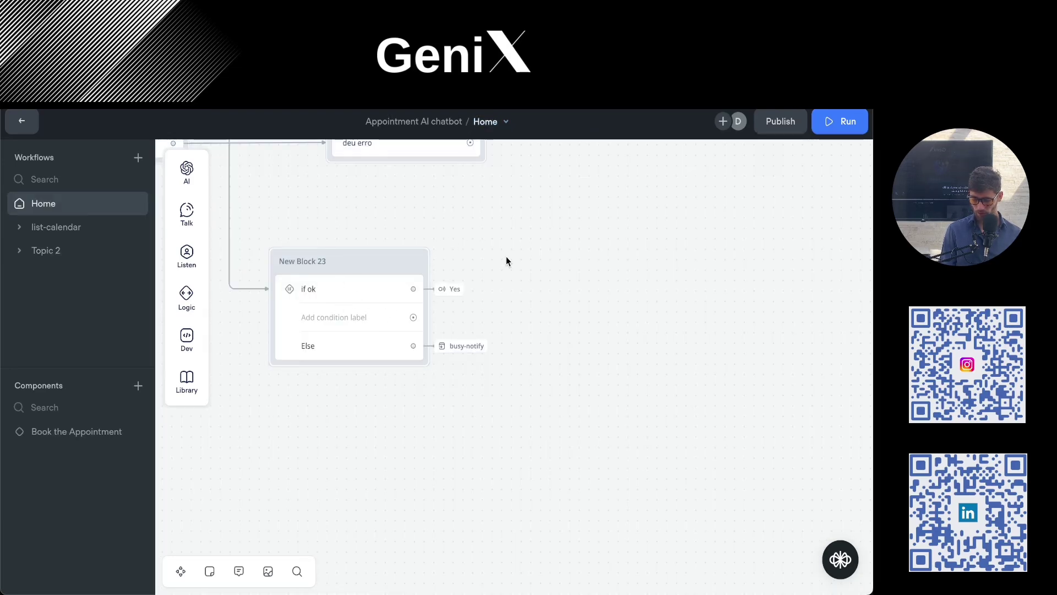
scroll(506, 259, down, 5)
scroll(506, 258, down, 5)
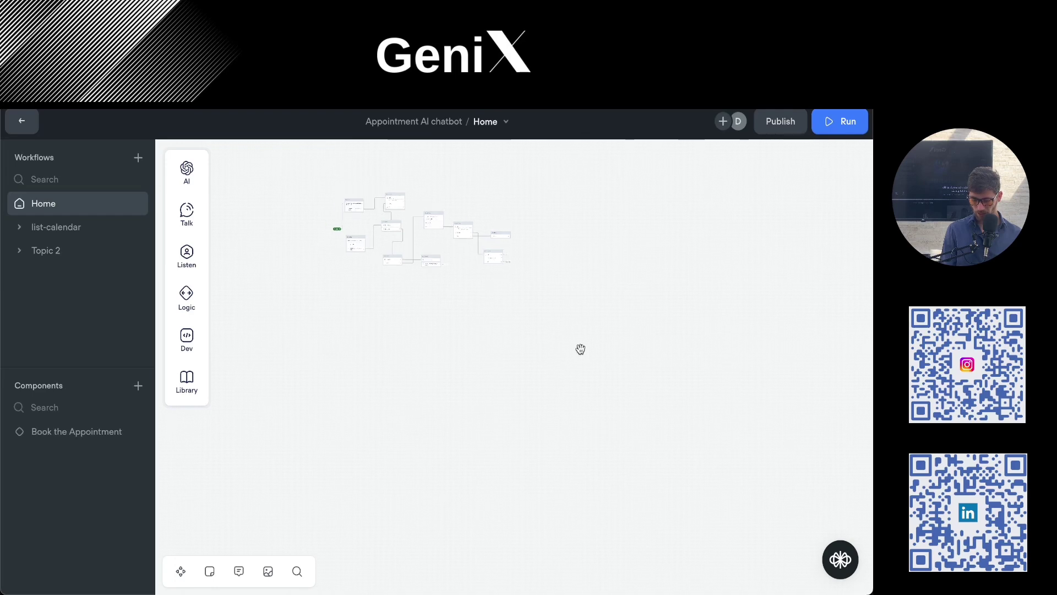
scroll(510, 292, up, 10)
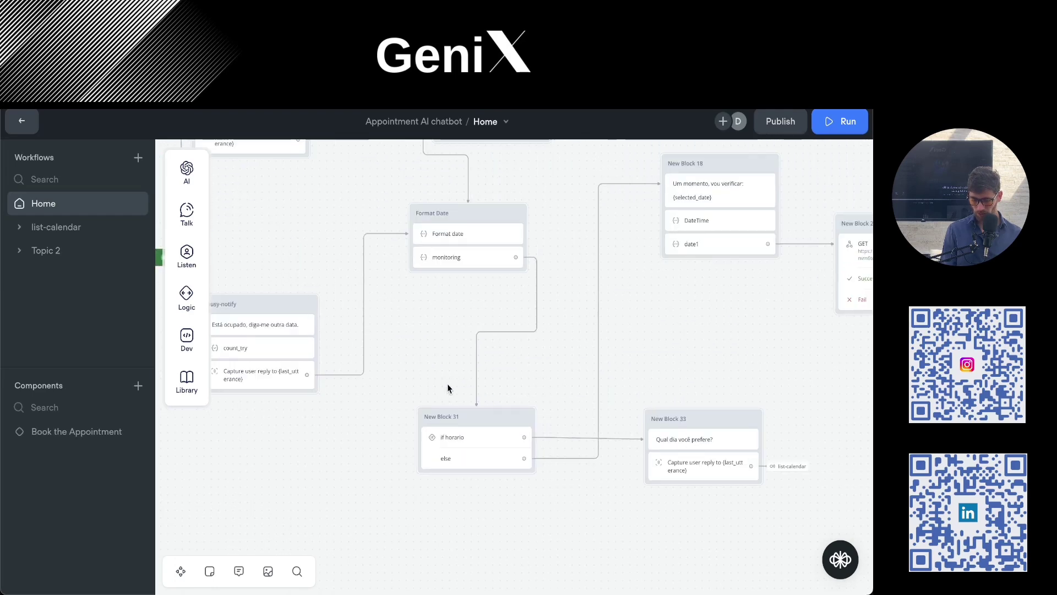
scroll(441, 364, down, 5)
scroll(332, 279, up, 3)
drag(368, 308, 356, 324)
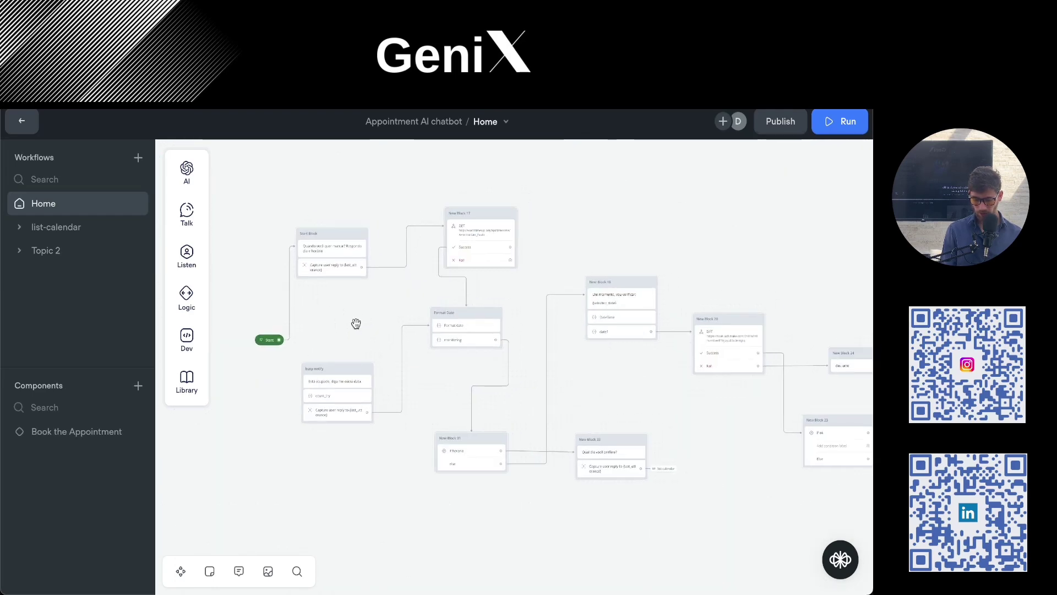
Open the Topic 2 workflow and trace it from New Block 1 through the name, e-mail and WhatsApp blocks to data-user.
click(487, 124)
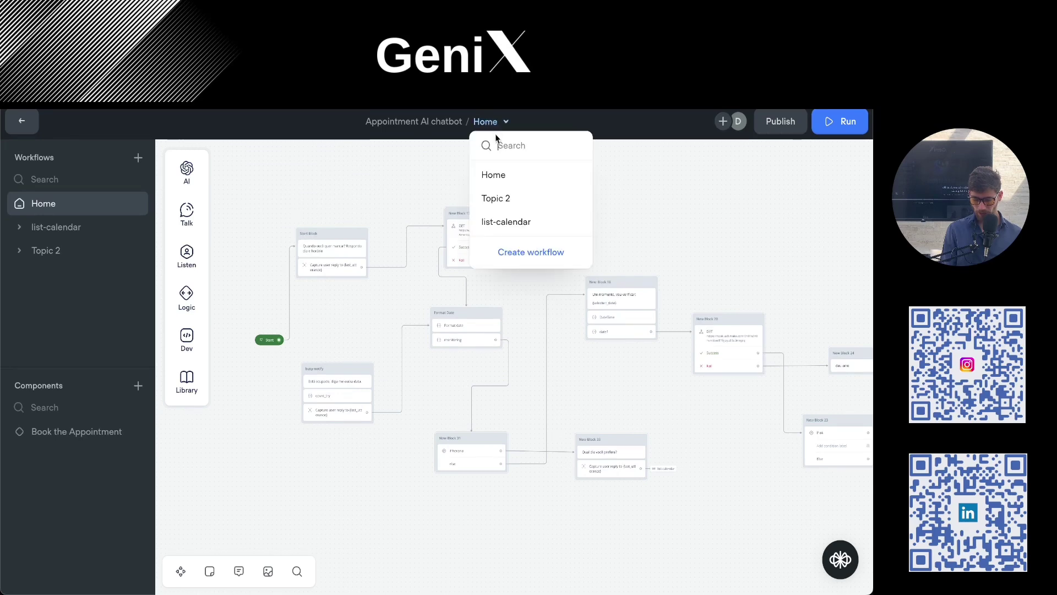
click(503, 200)
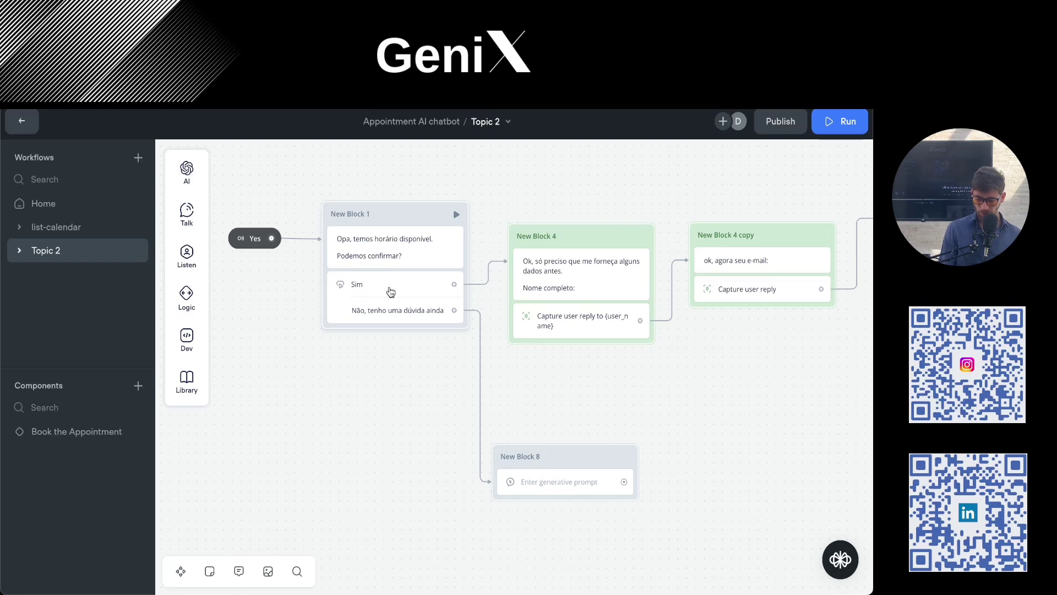
scroll(481, 312, right, 2)
scroll(481, 312, down, 1)
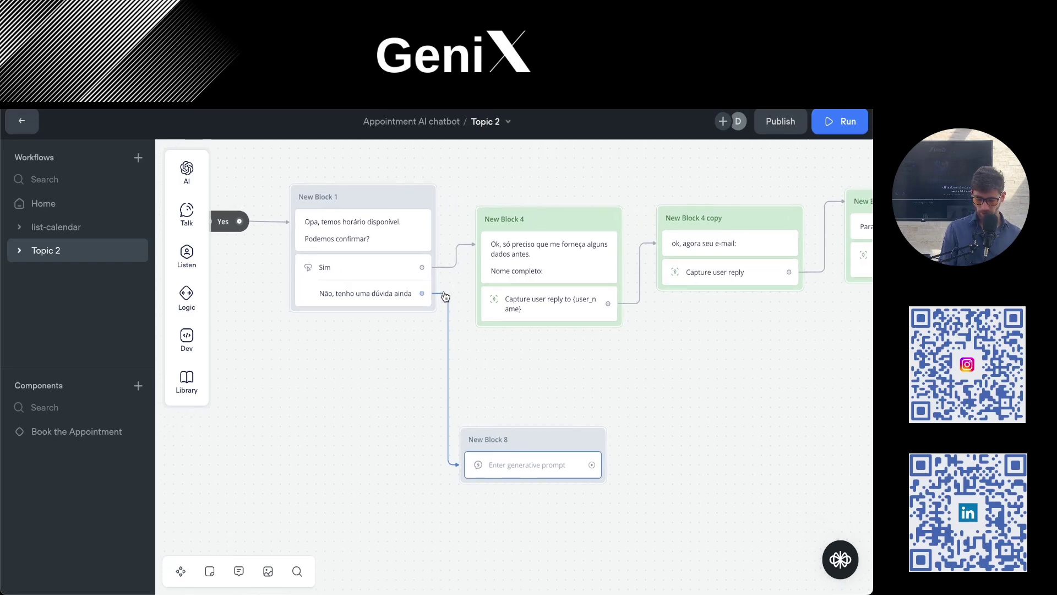
scroll(651, 332, right, 3)
scroll(652, 333, up, 1)
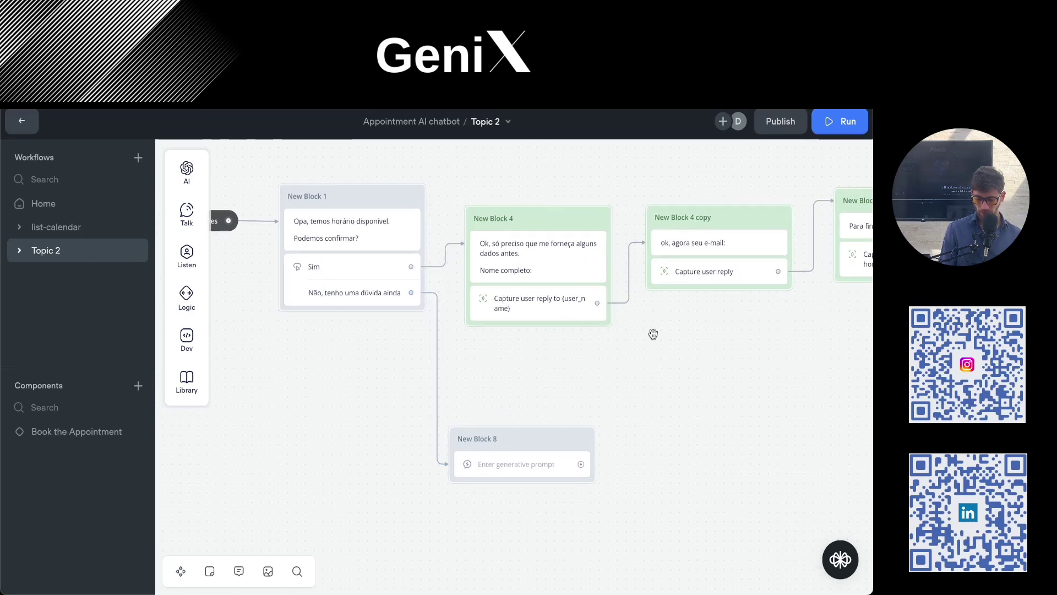
scroll(685, 342, right, 3)
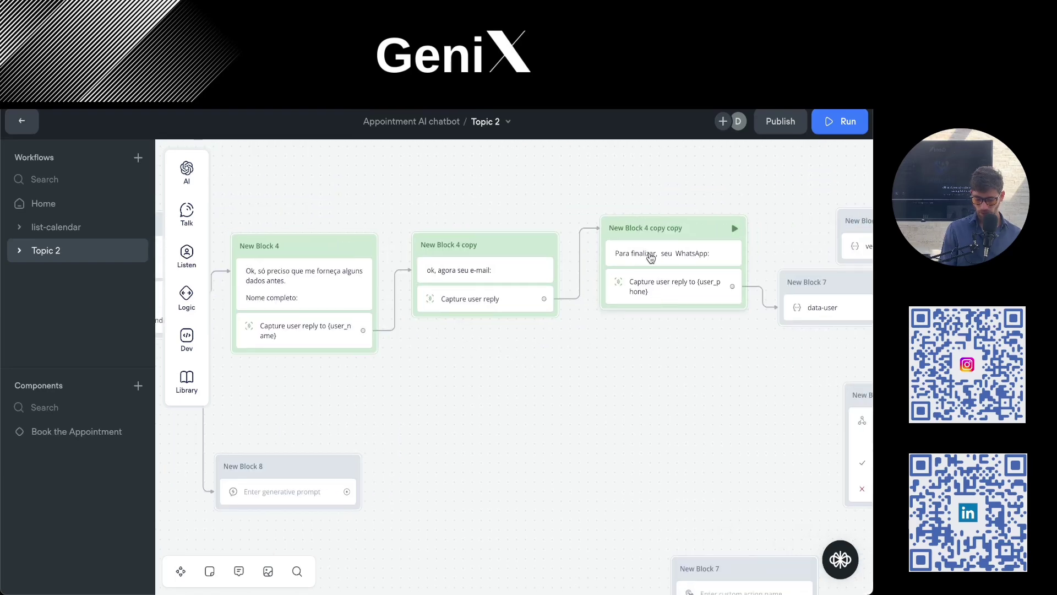
scroll(594, 354, right, 2)
scroll(595, 354, right, 3)
scroll(595, 354, down, 1)
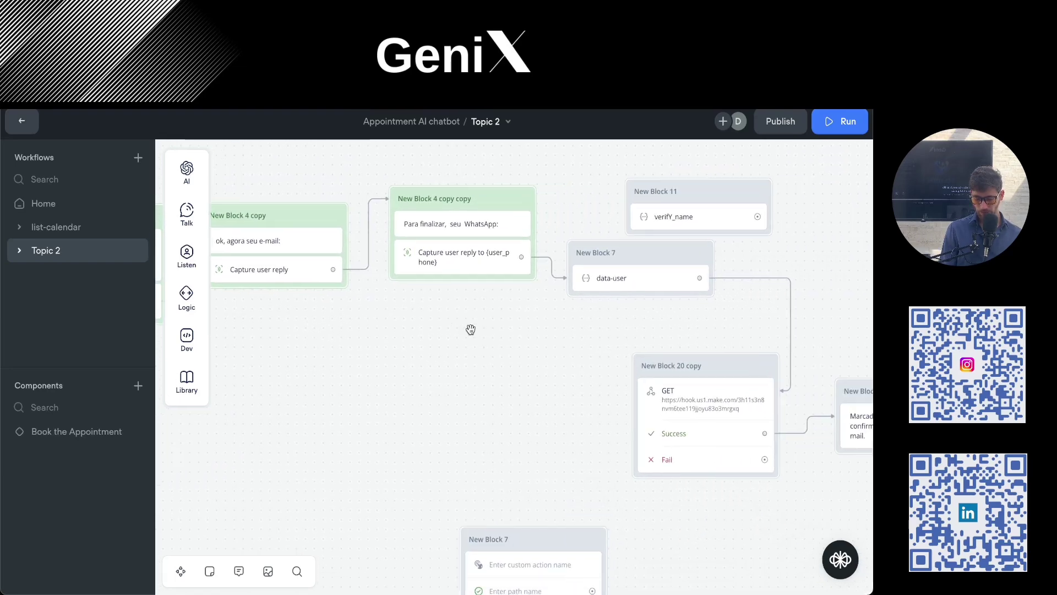
Inspect the data-user AI prompt in New Block 7, and briefly open the API request in New Block 20 copy.
click(606, 278)
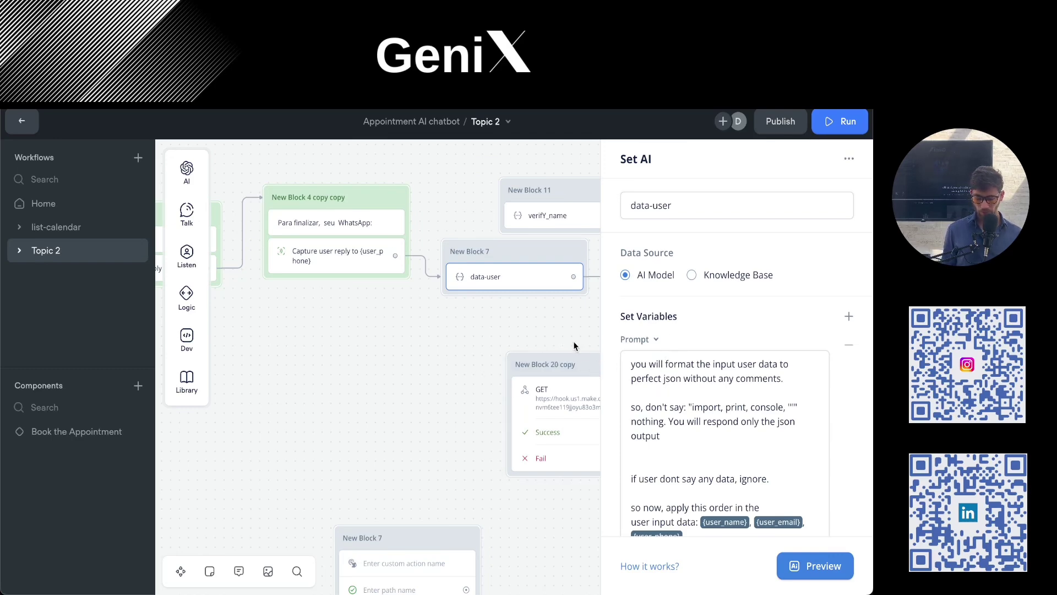
click(513, 330)
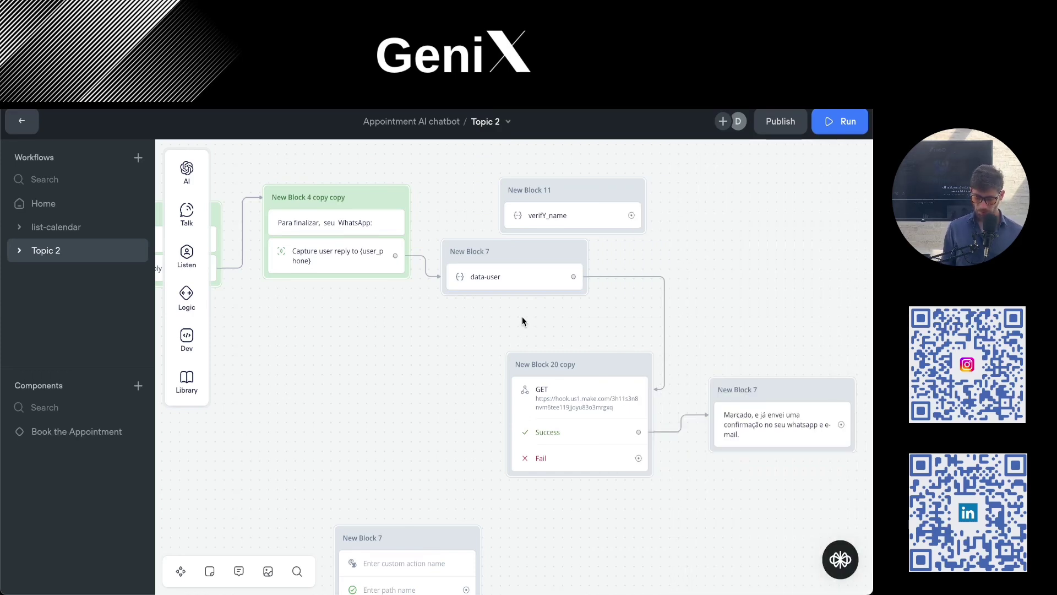
scroll(523, 308, left, 2)
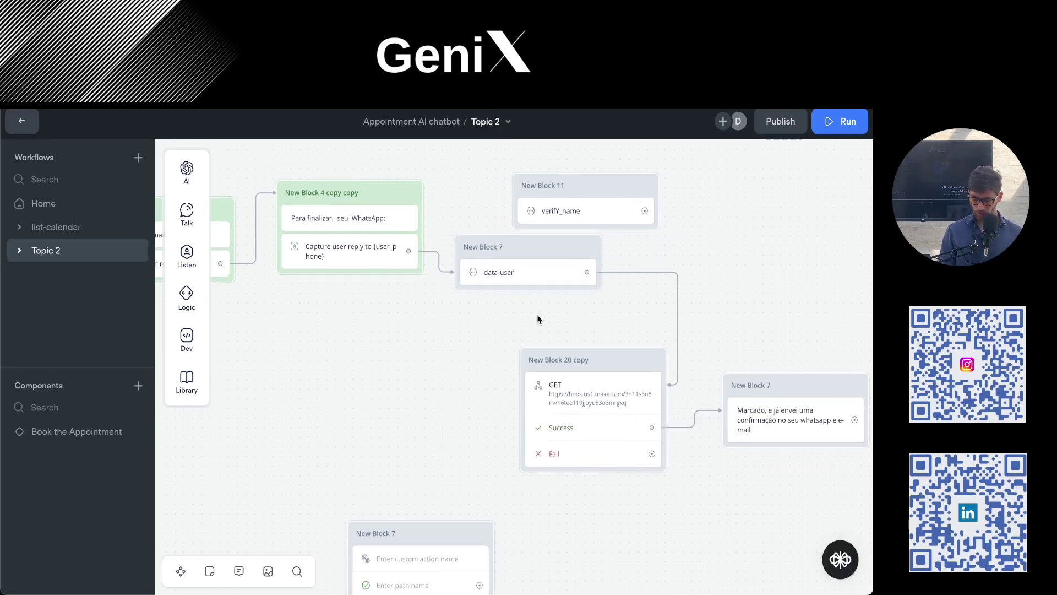
drag(395, 323, 485, 311)
drag(560, 314, 513, 299)
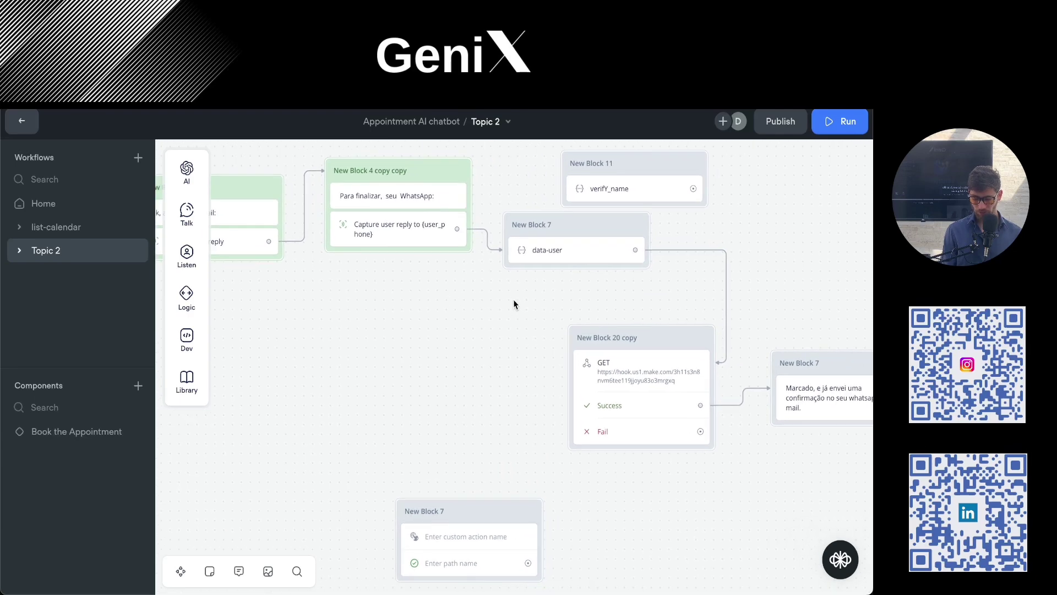
click(643, 381)
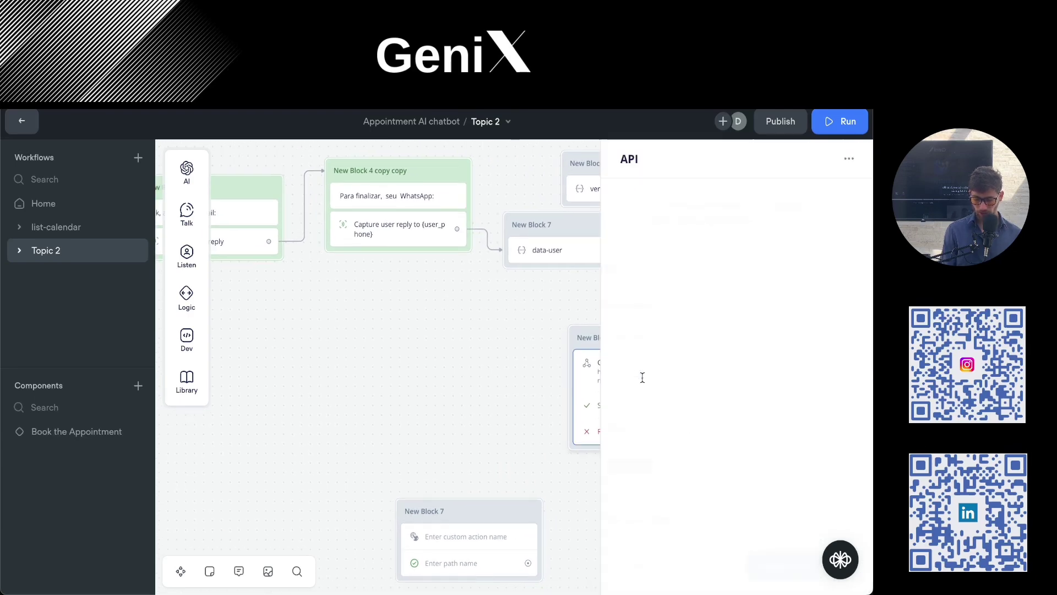
click(382, 323)
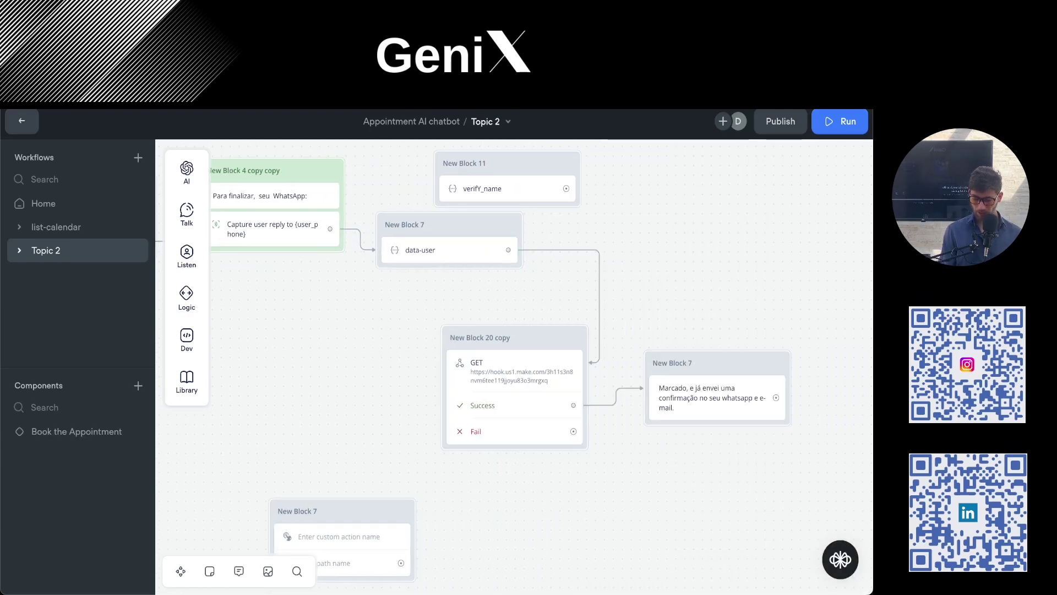
Switch to Make and view the webhook, router and setup branch of the Integration Webhooks, Google Calendar (copy) scenario.
key(ctrl+Tab)
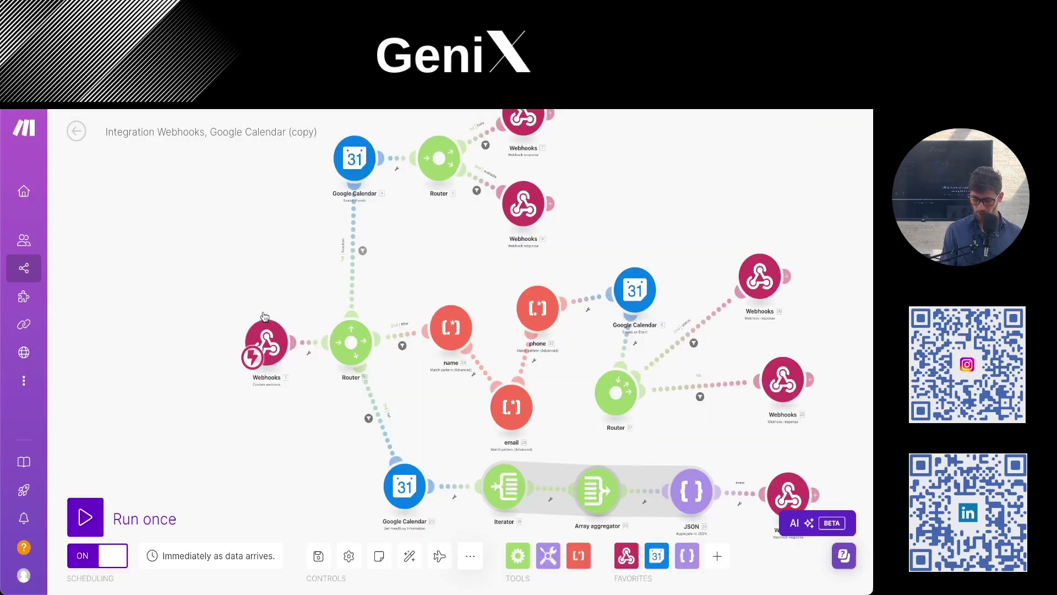
drag(231, 303, 203, 304)
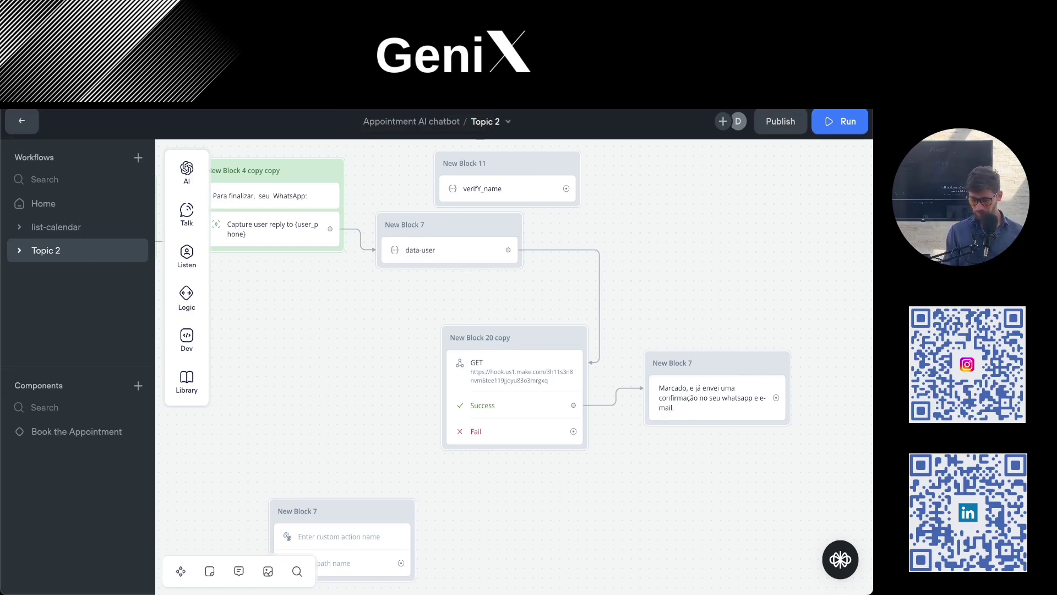
key(ctrl+Tab)
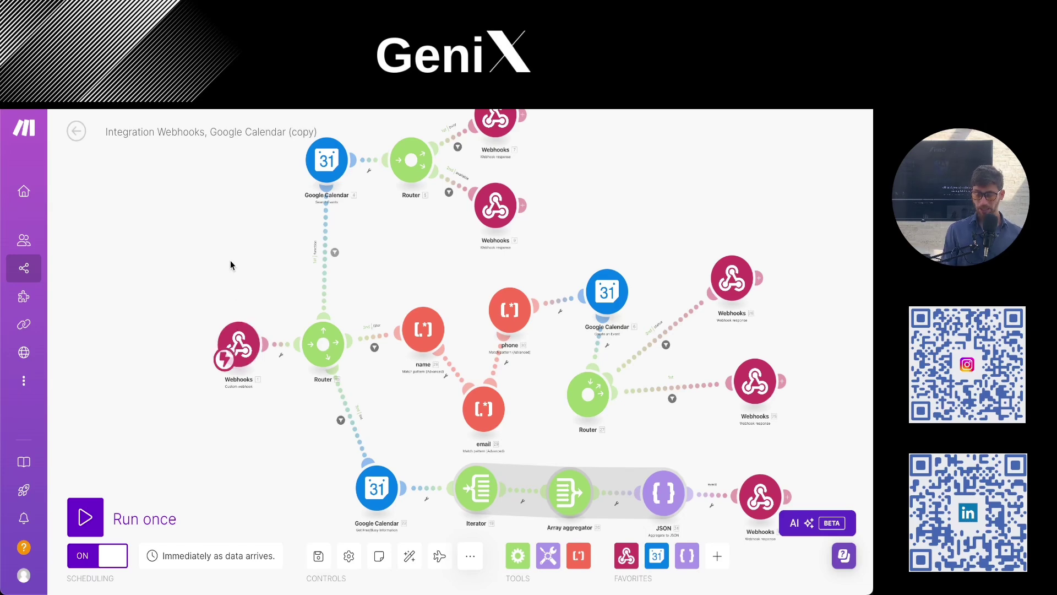
scroll(259, 321, up, 3)
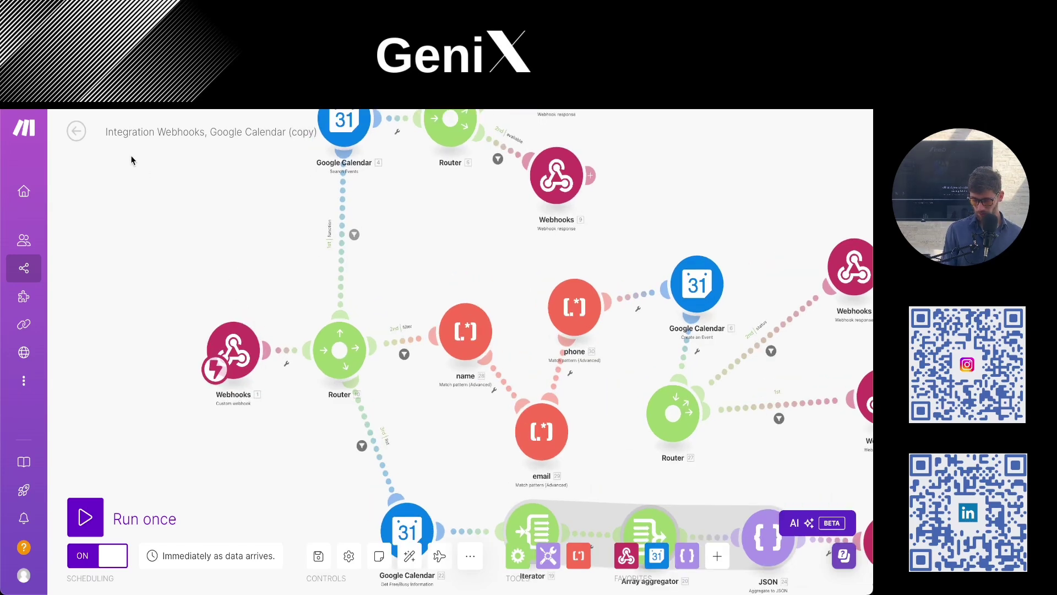
Open the scenario's run history and show the details of the 30 July 2024 11:41:22 execution.
click(77, 132)
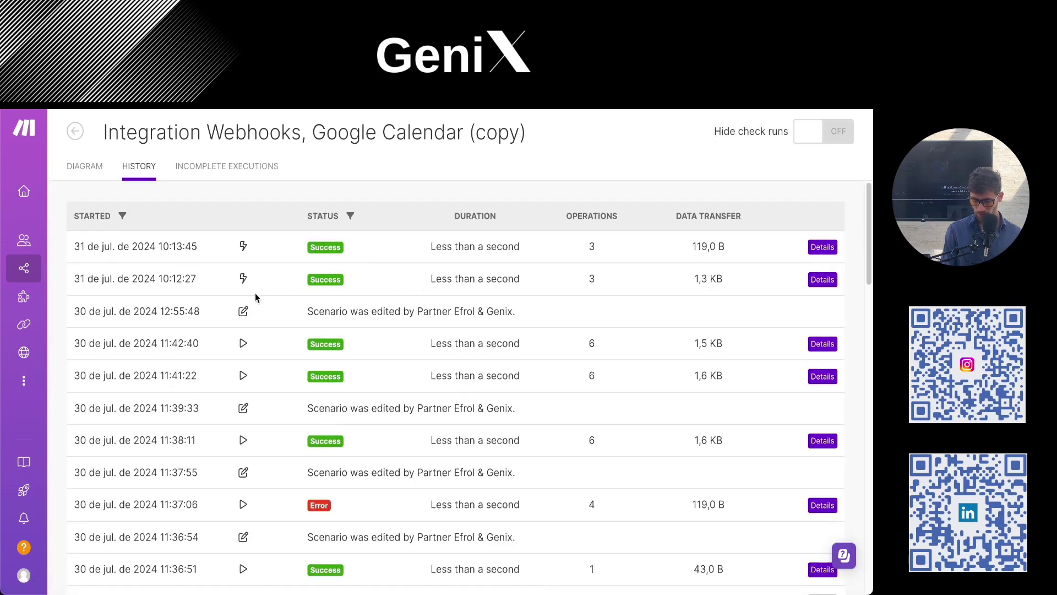
click(822, 376)
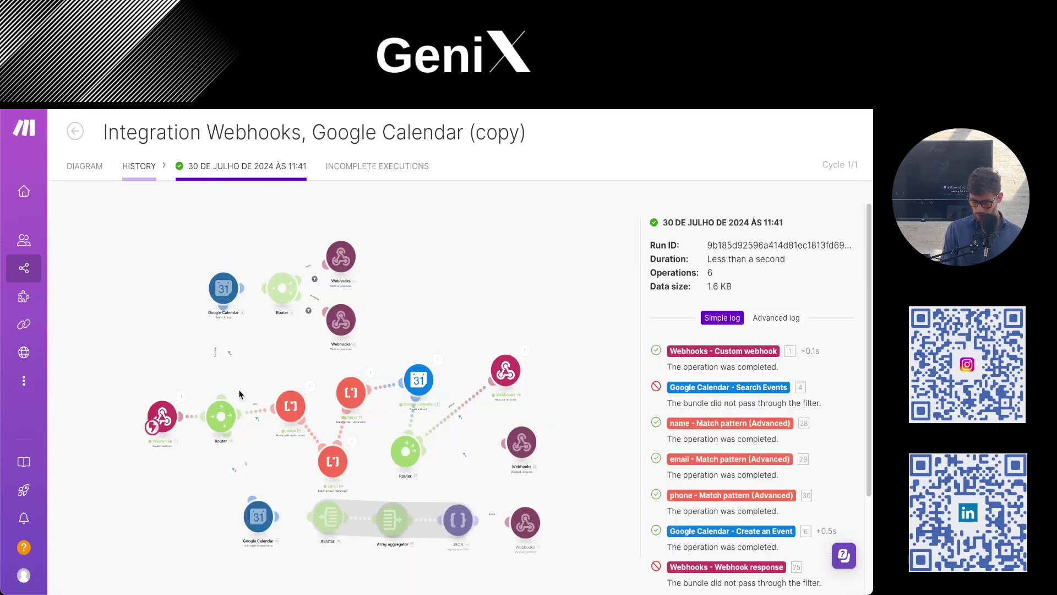
scroll(216, 414, up, 3)
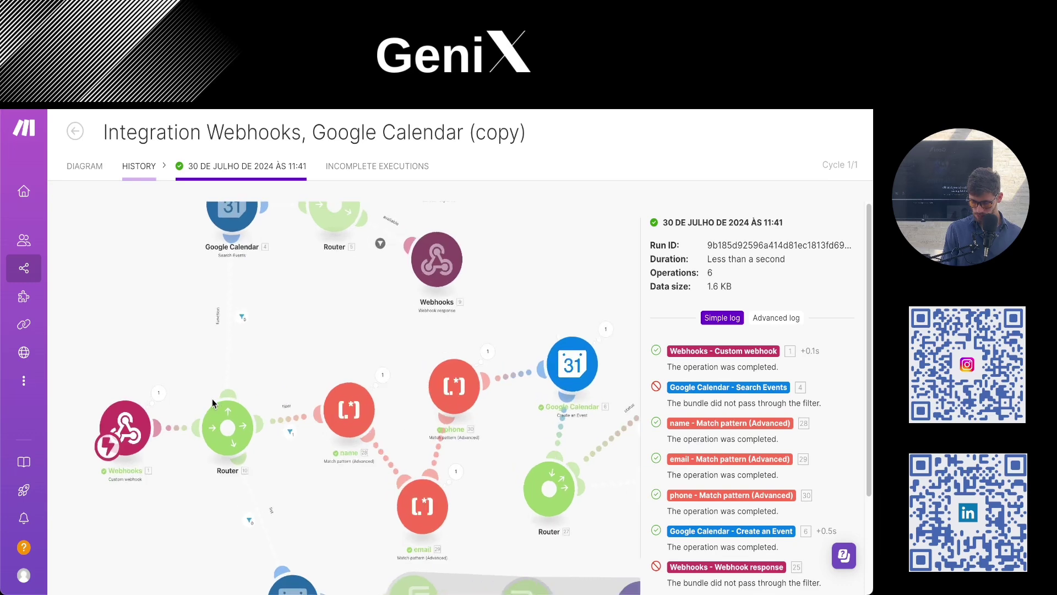
scroll(212, 402, down, 4)
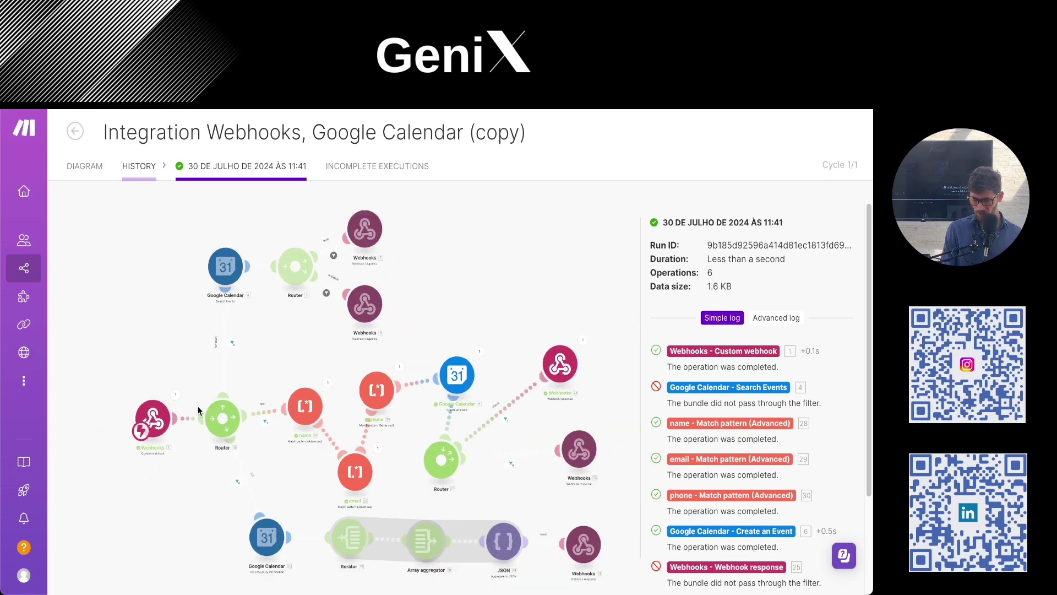
Inspect the custom webhook's output bundle for this run, highlighting the datetime_start and datetime_end values, and close it.
click(176, 395)
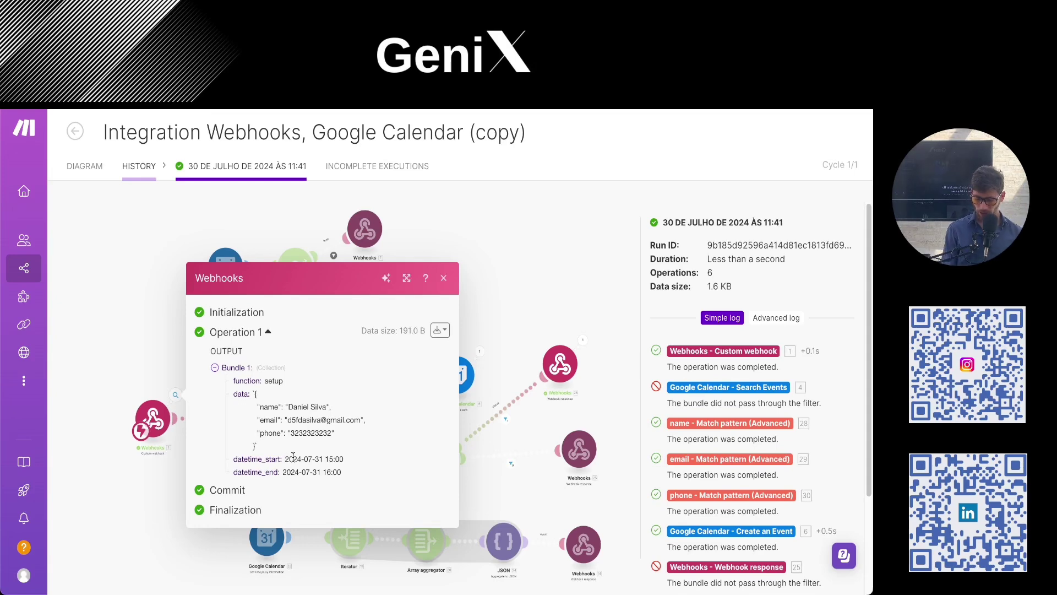
drag(302, 461, 337, 459)
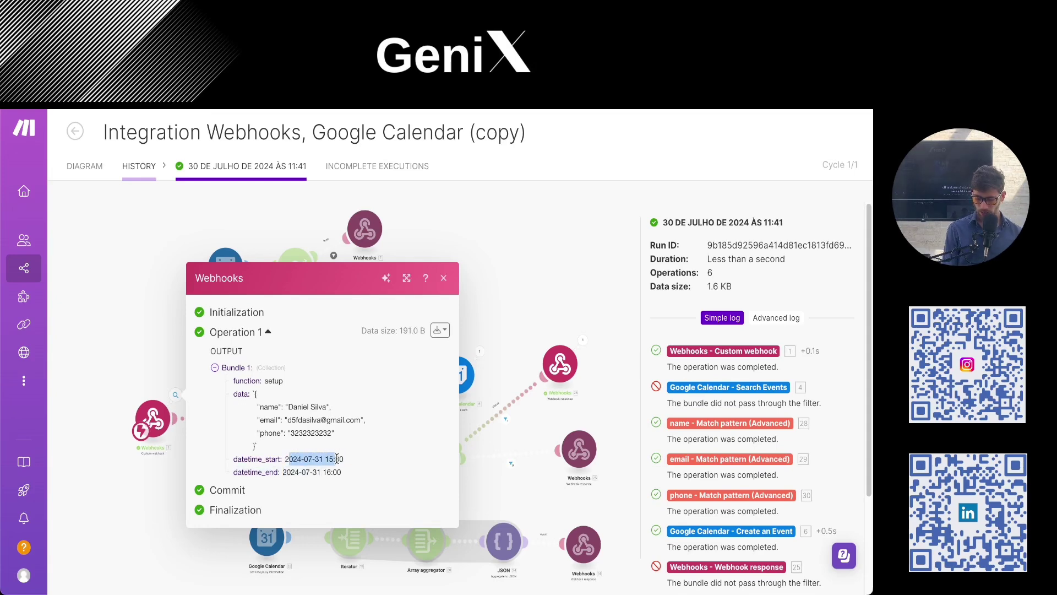
triple_click(329, 472)
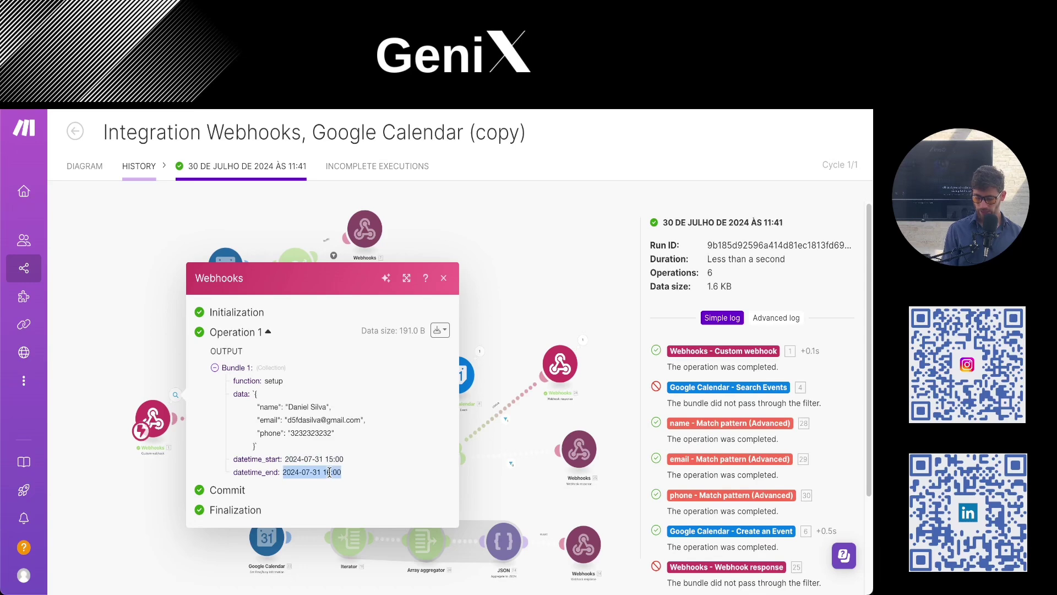
key(Escape)
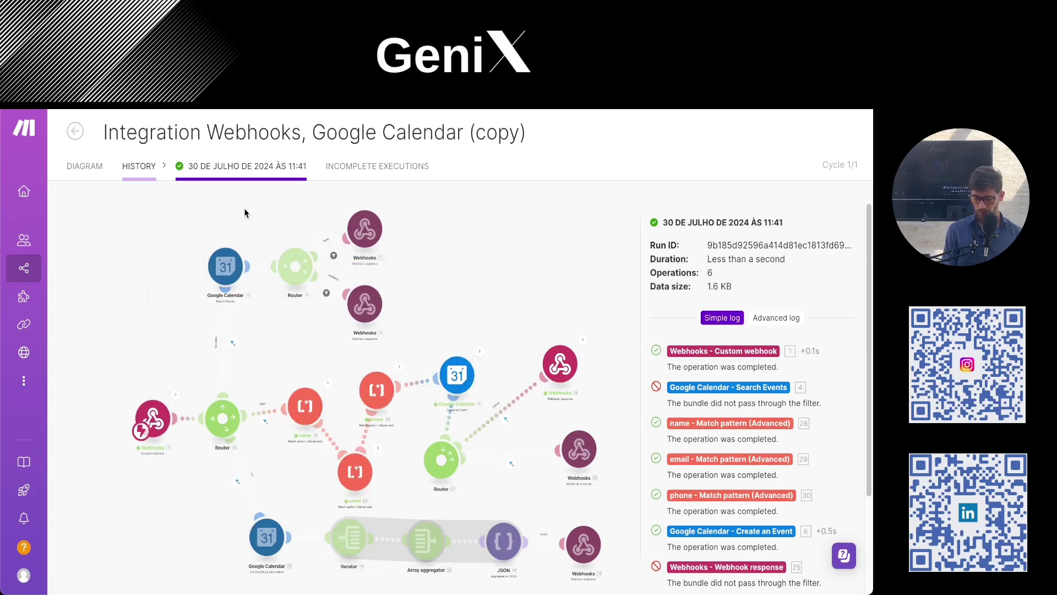
Return to the scenario editor and check the function filter's verify condition between the Router and Google Calendar Search Events.
click(85, 166)
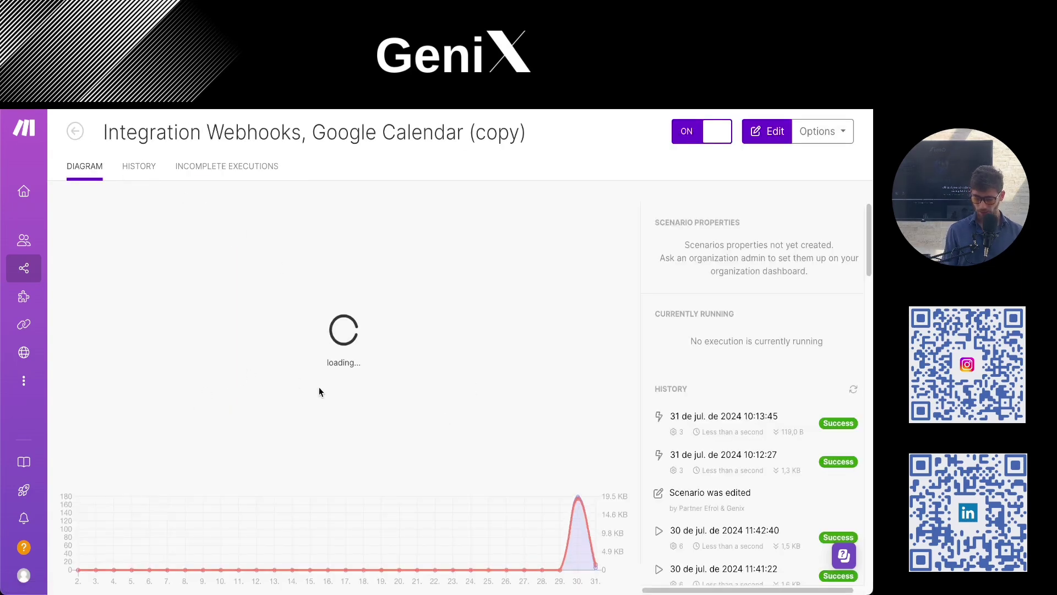
click(264, 376)
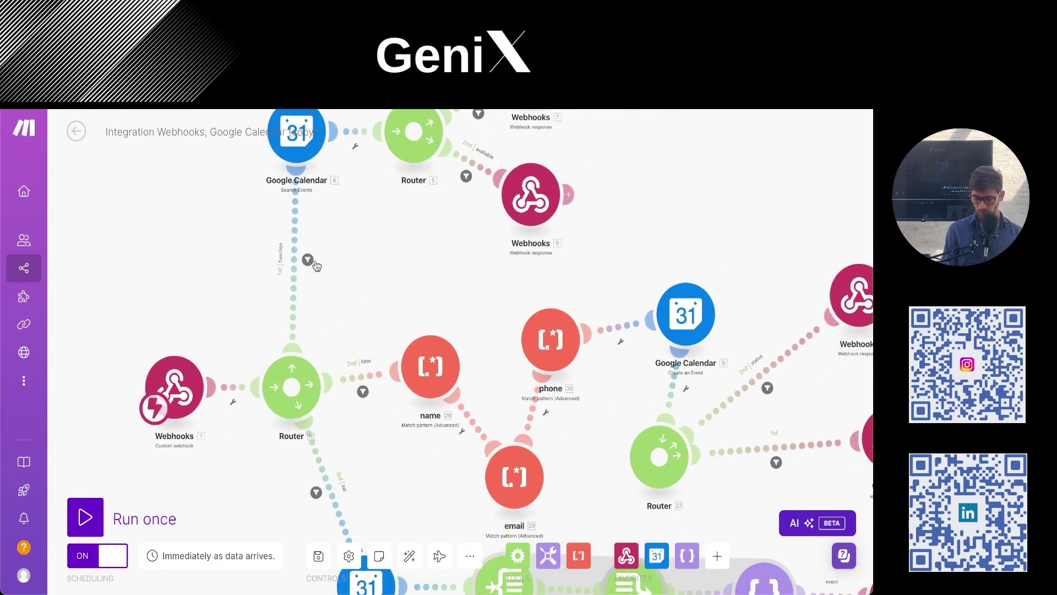
click(307, 258)
click(381, 359)
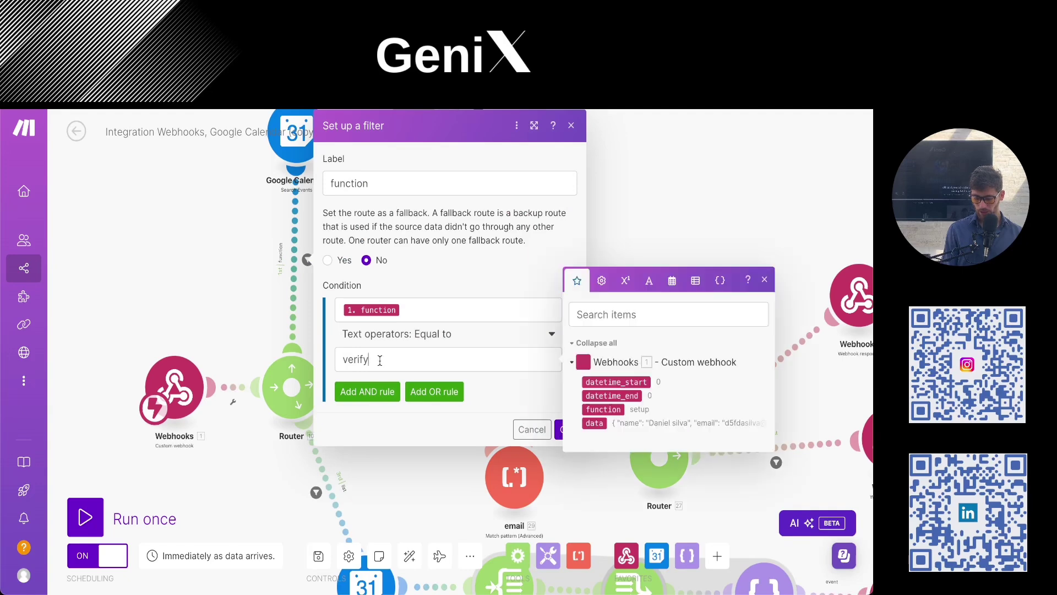
click(177, 264)
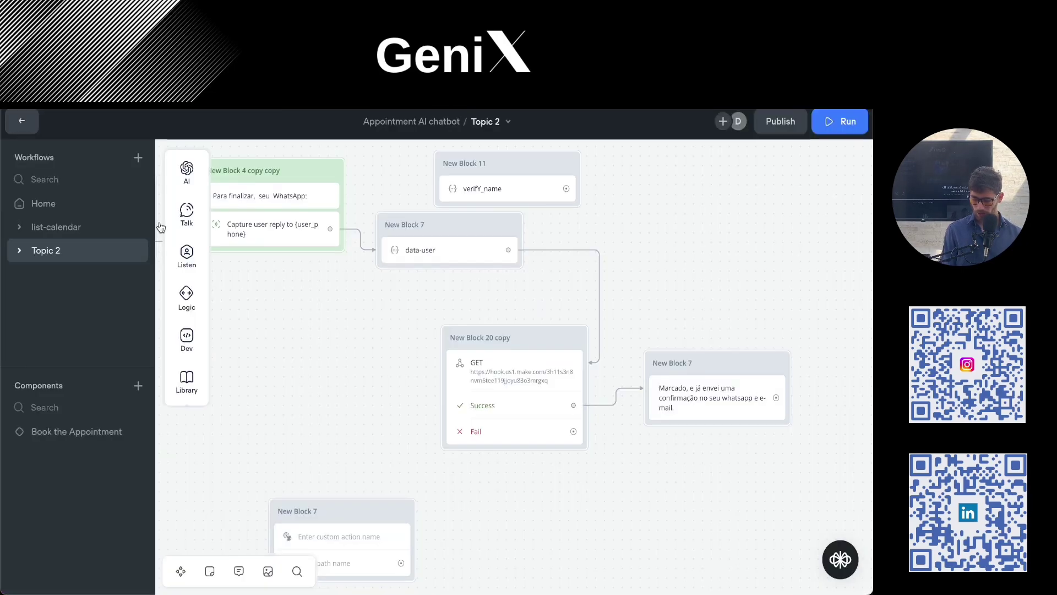
In the chatbot builder, switch to the Home workflow and open New Block 17's São Paulo time API request.
click(57, 206)
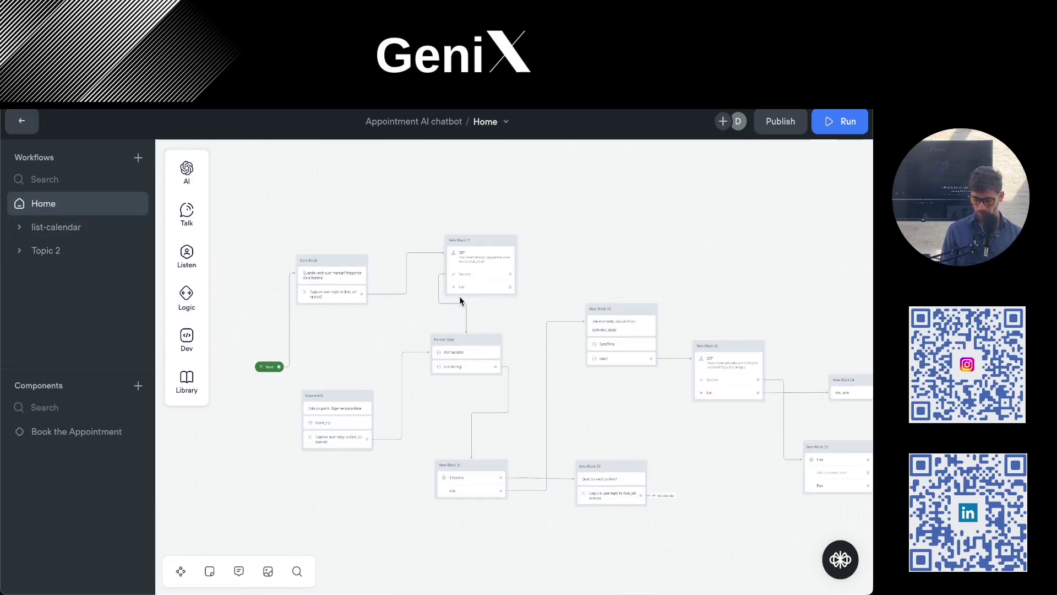
scroll(460, 300, up, 5)
click(516, 215)
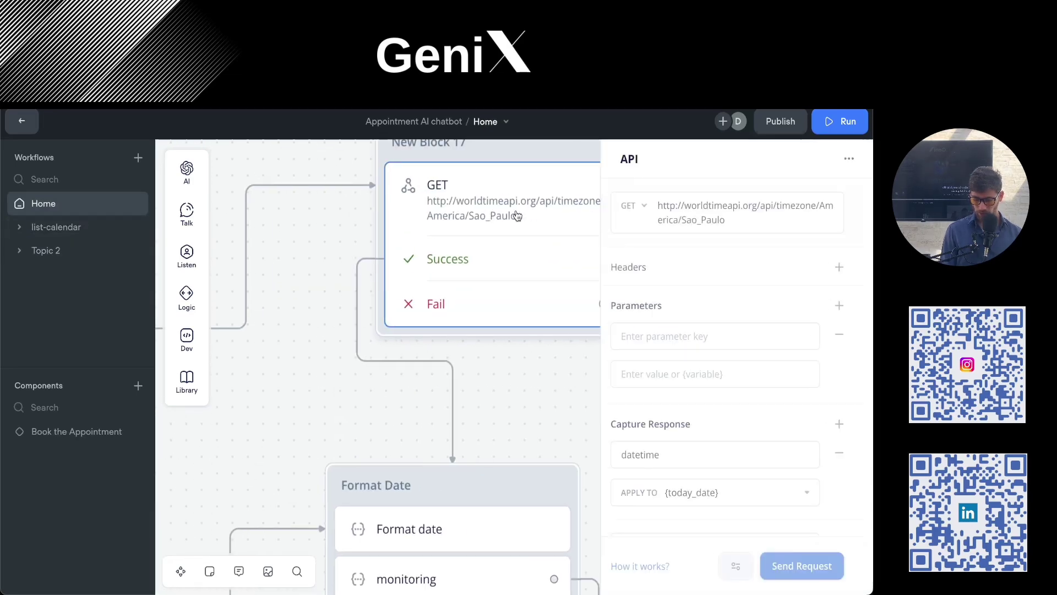
Open New Block 20's API request in the Home workflow and examine its function parameter set to verify.
scroll(524, 397, down, 5)
drag(524, 397, 503, 252)
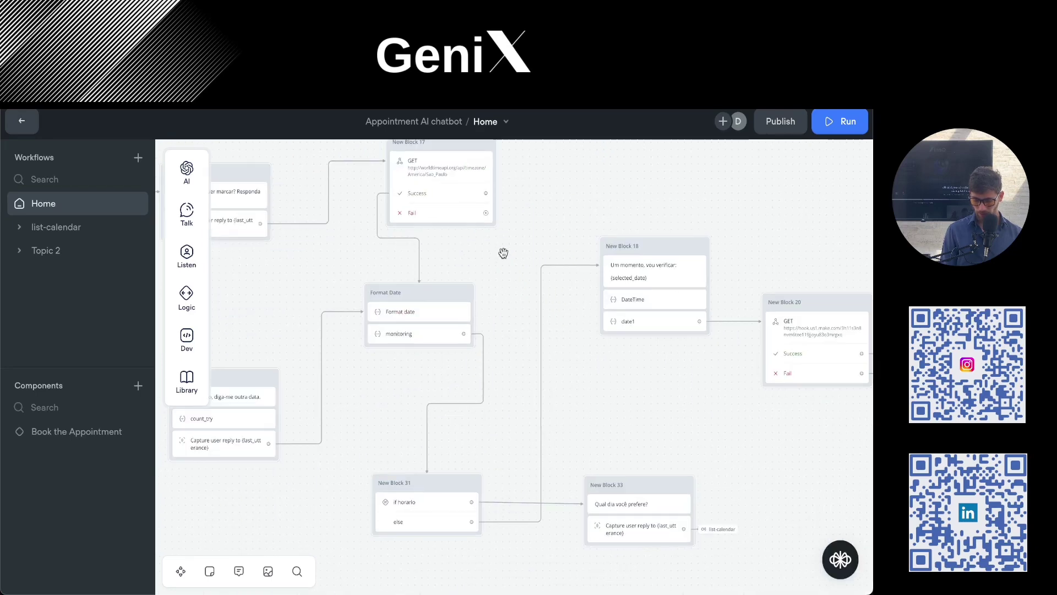
drag(650, 404, 439, 346)
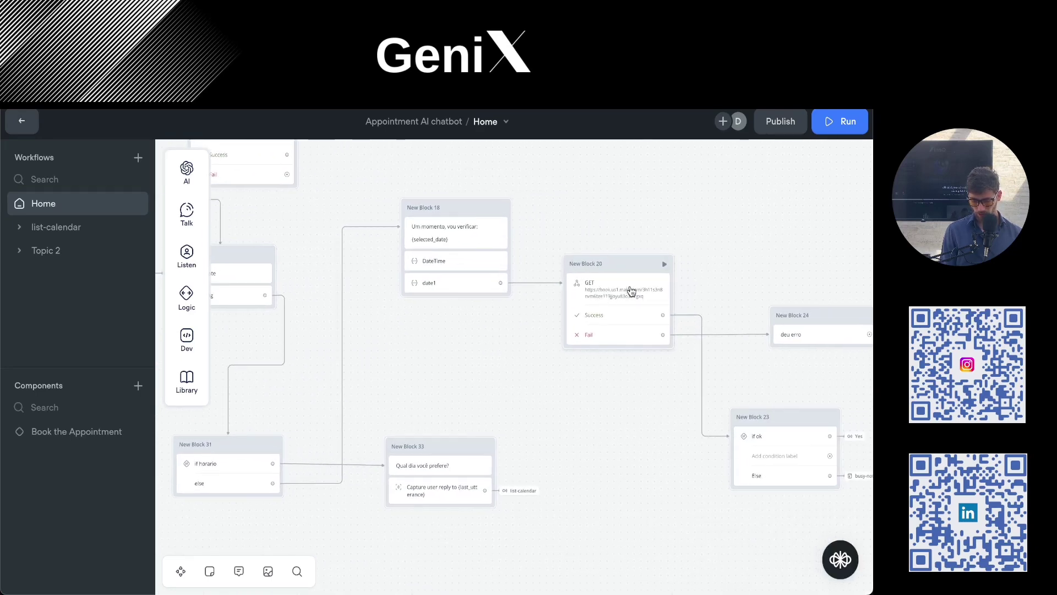
click(629, 296)
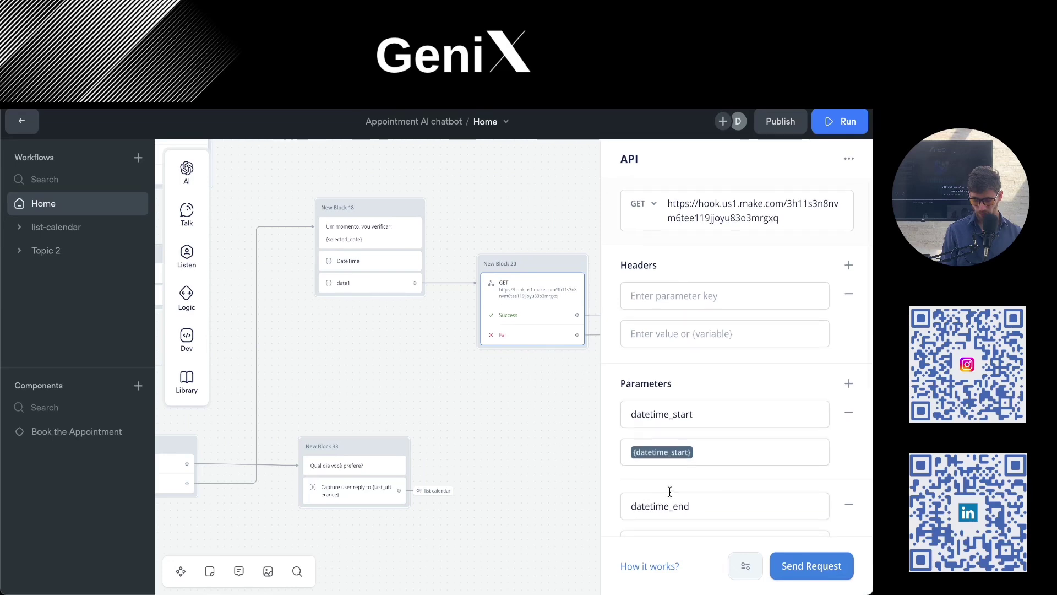
scroll(668, 441, down, 3)
scroll(663, 468, down, 2)
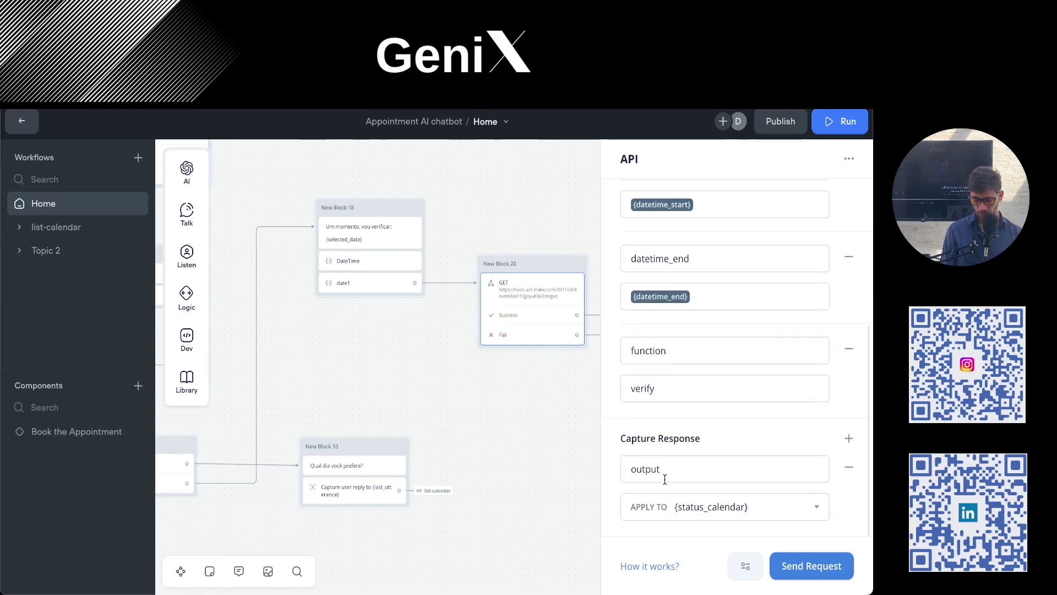
click(678, 392)
click(676, 355)
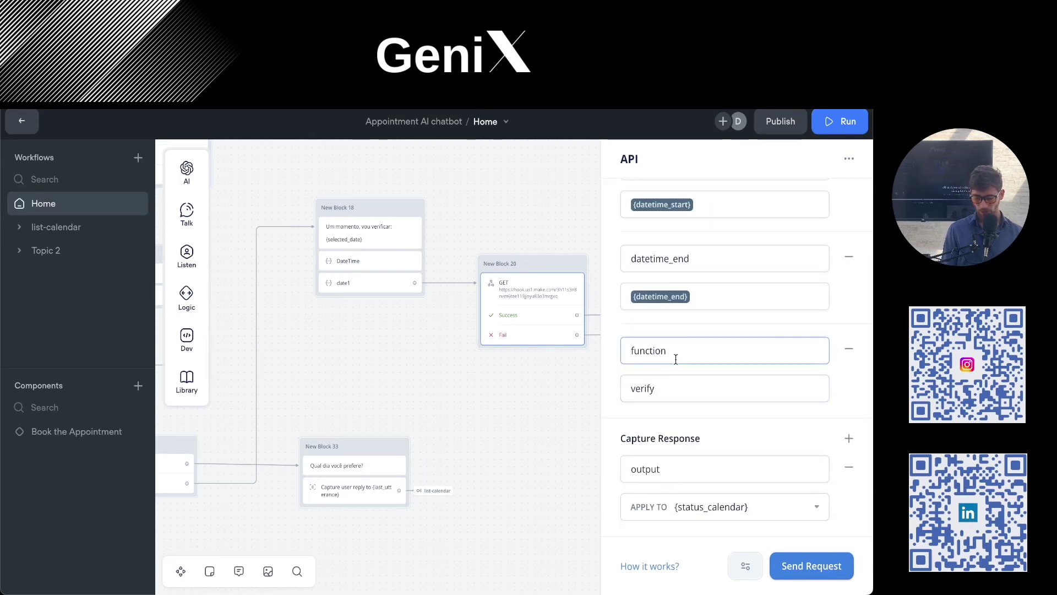
Highlight the verify value in New Block 20's API request and compare it with the function filter's condition in the Make scenario.
click(670, 391)
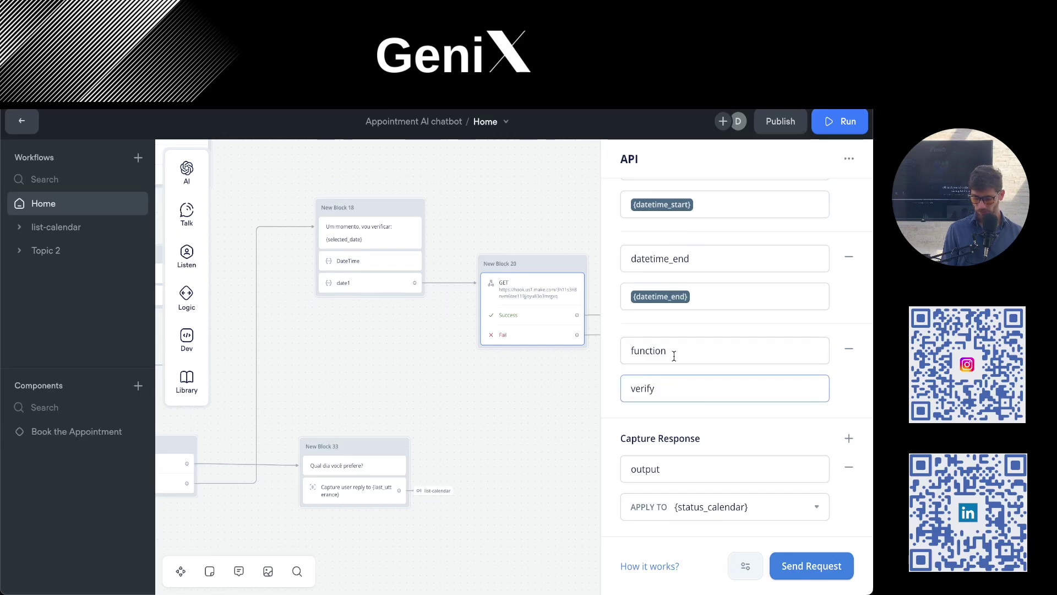
double_click(651, 389)
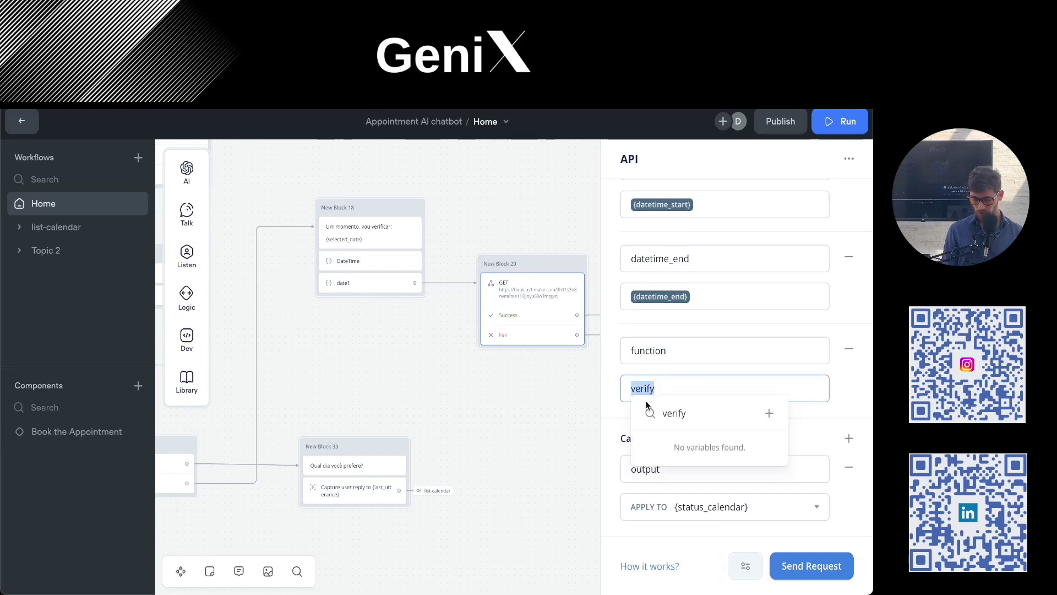
click(644, 389)
click(271, 77)
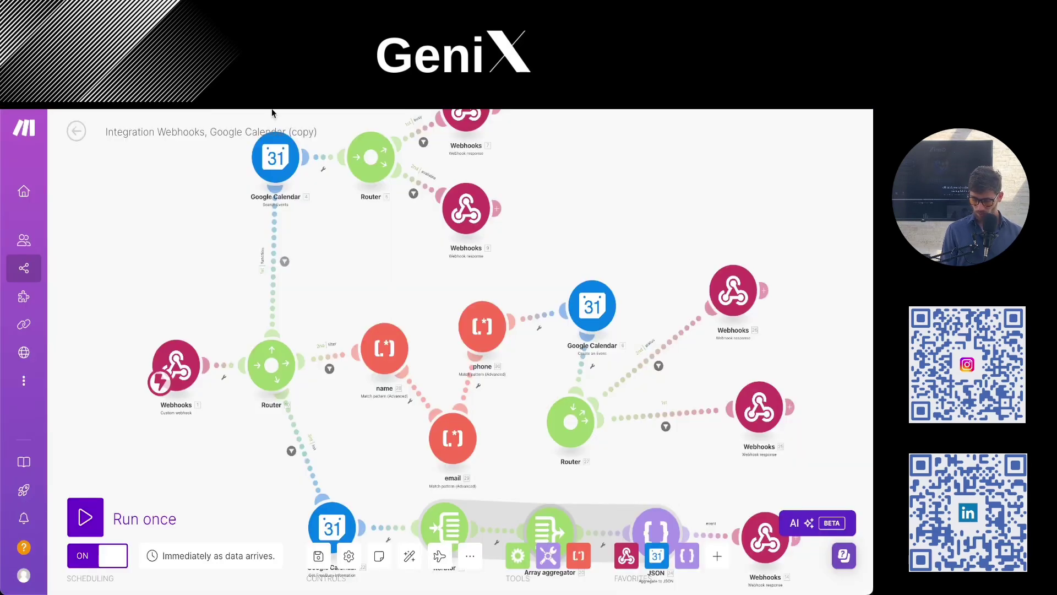
click(285, 262)
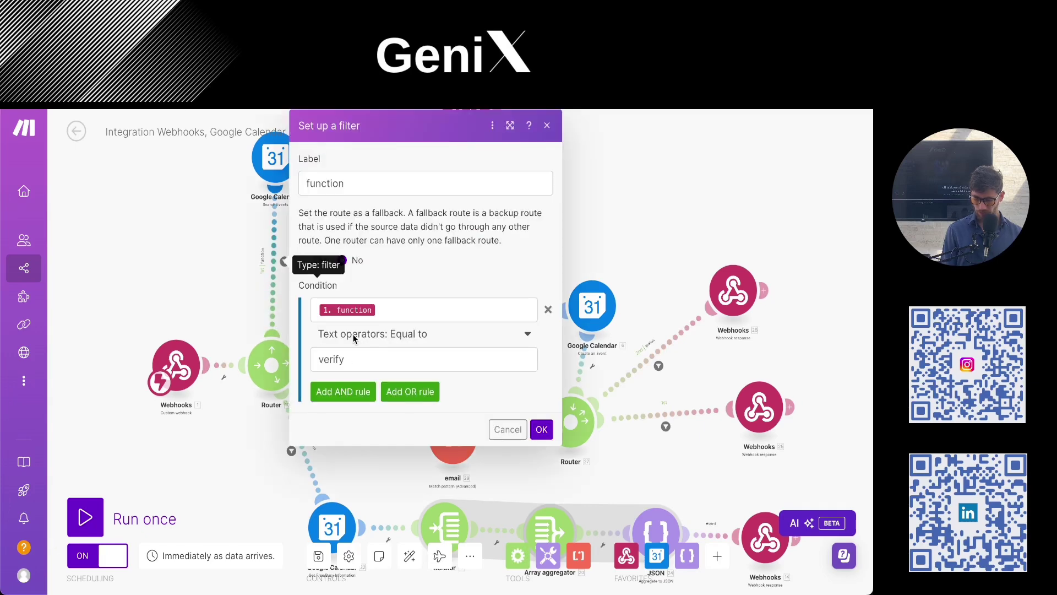
click(205, 249)
Check the filter on the Router's route to the name parser and review the Google Calendar Create an Event settings.
drag(330, 238, 269, 333)
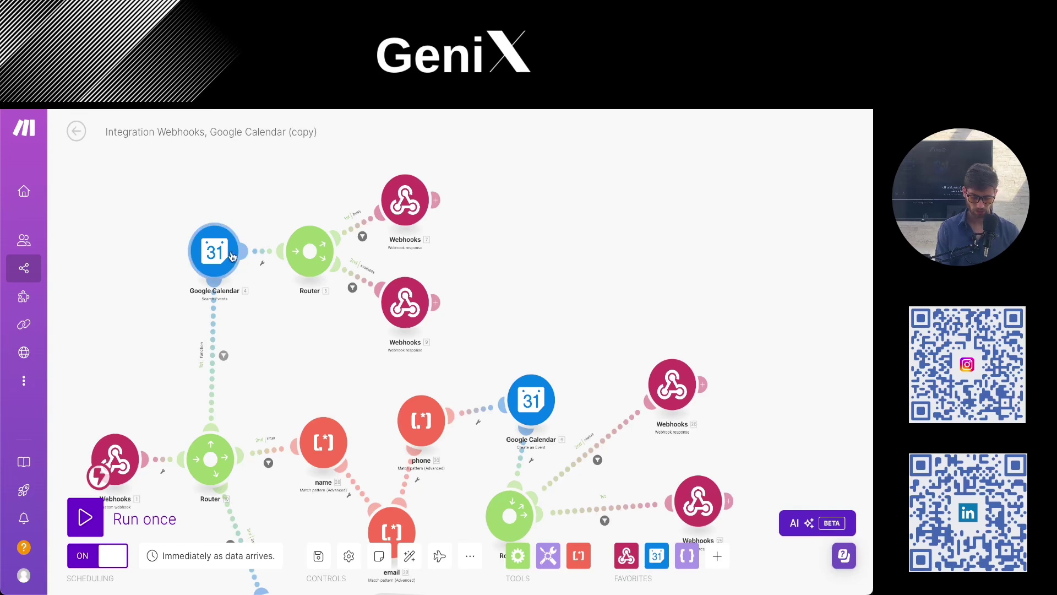
scroll(259, 299, down, 2)
scroll(267, 329, up, 3)
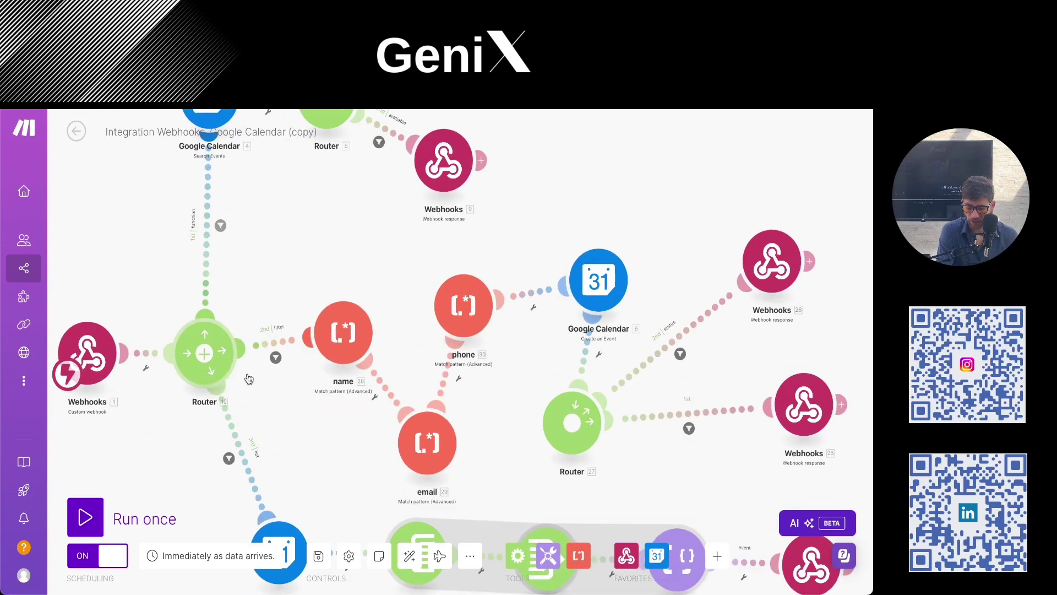
click(276, 357)
click(279, 300)
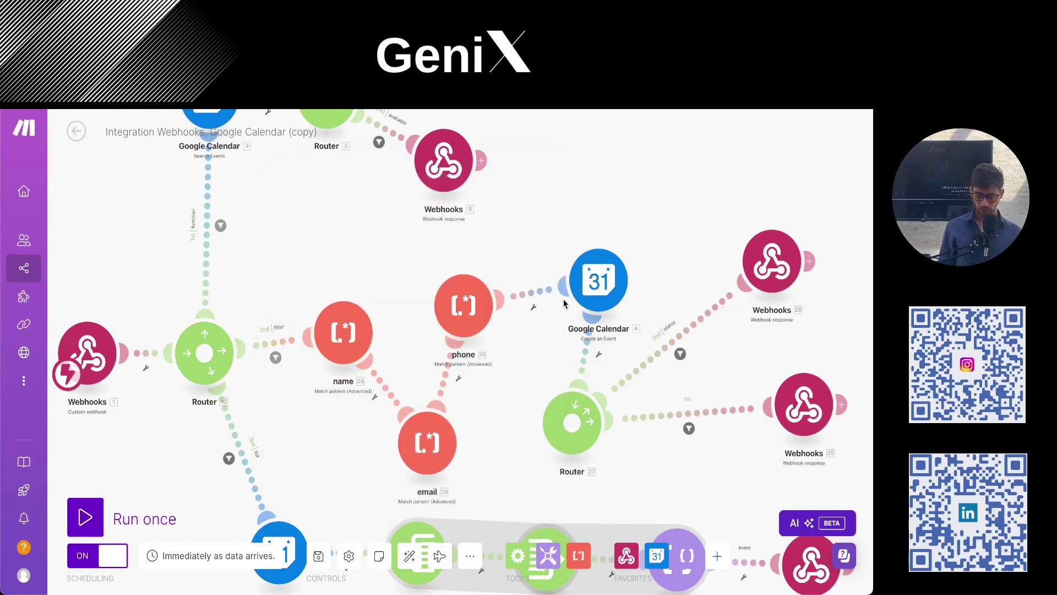
click(597, 280)
scroll(632, 324, down, 2)
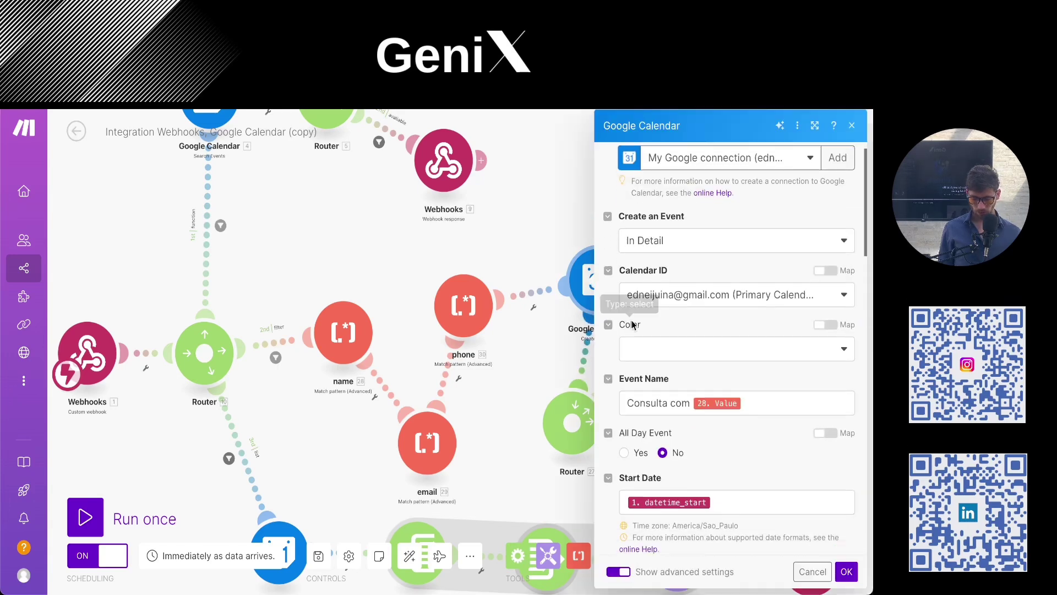
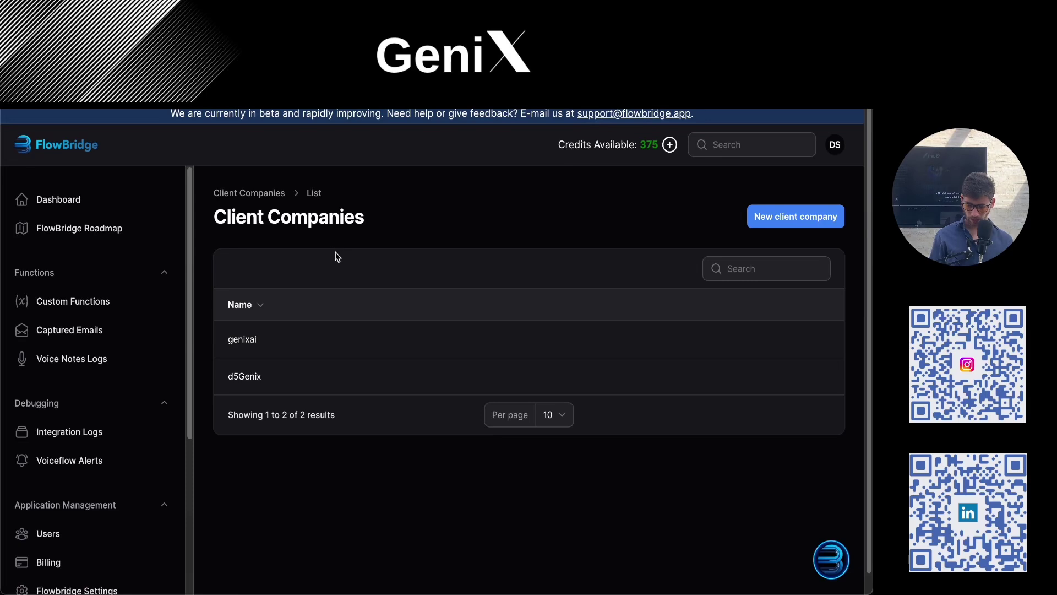
In FlowBridge, create a new client company named ybAppointment.
scroll(140, 371, down, 1)
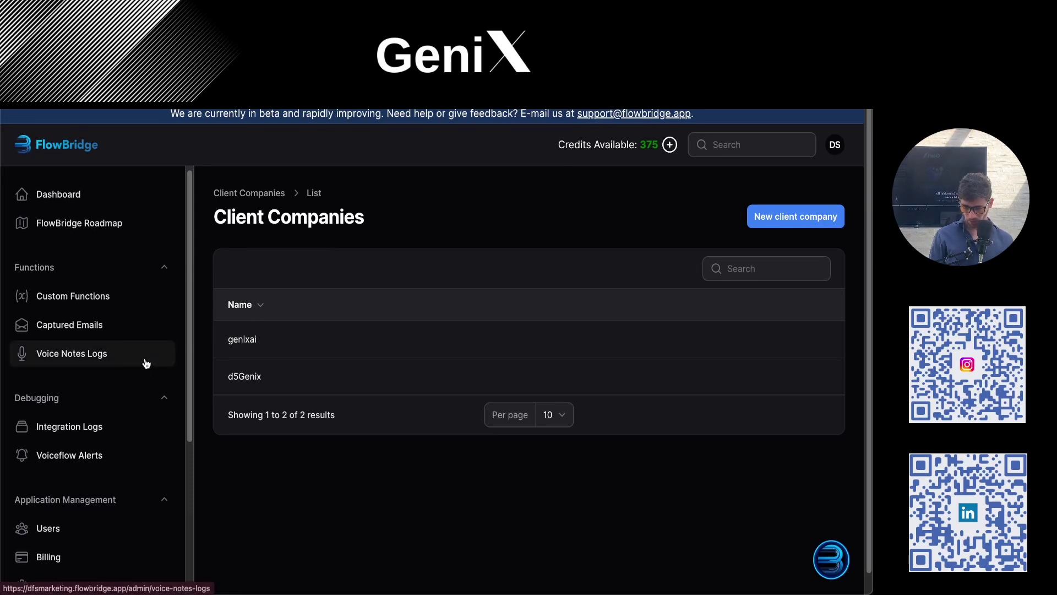
scroll(146, 364, down, 5)
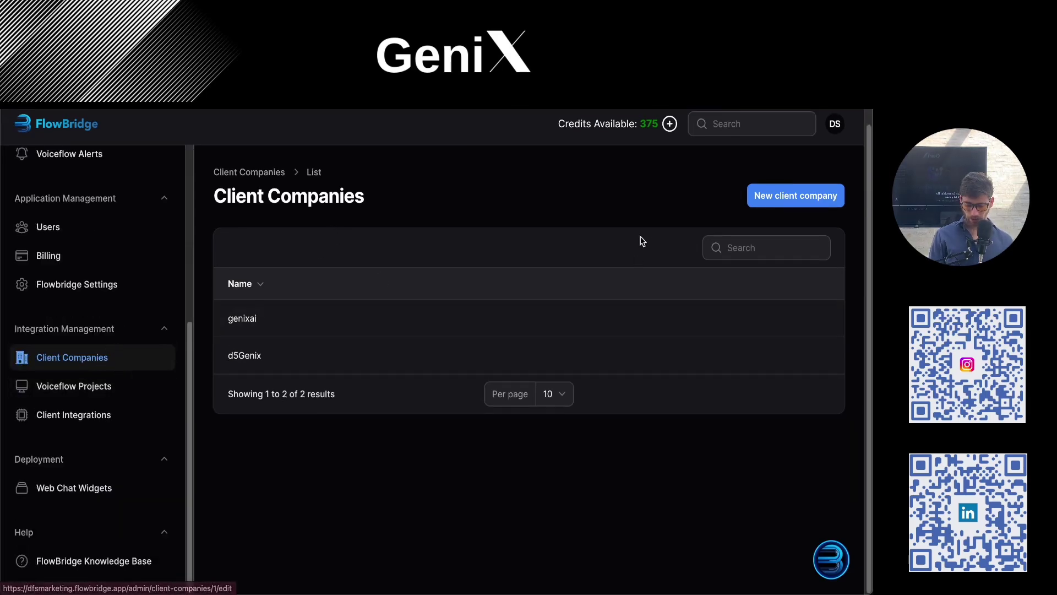
click(756, 204)
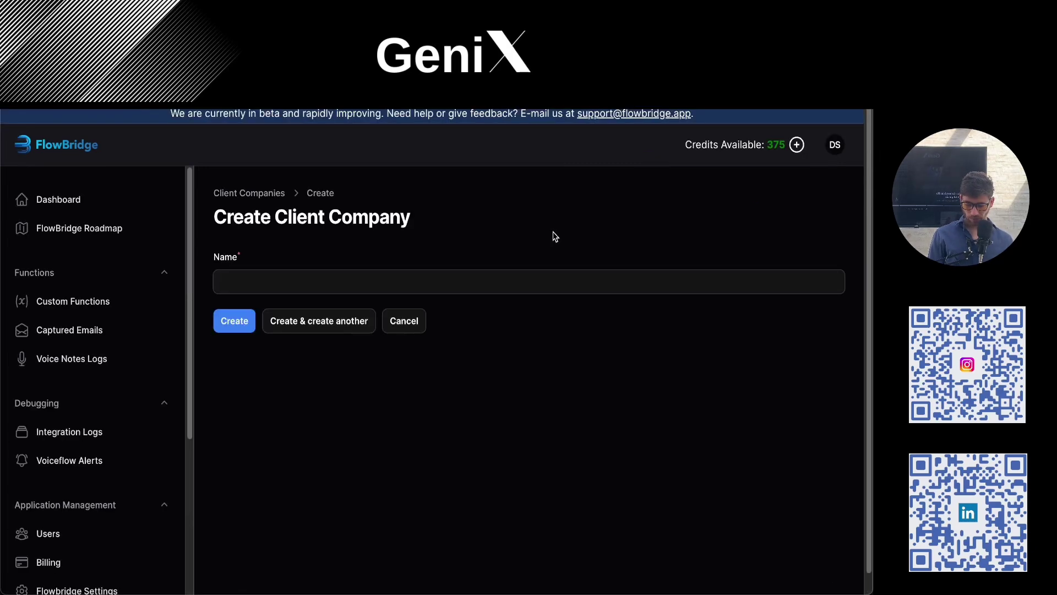
click(326, 283)
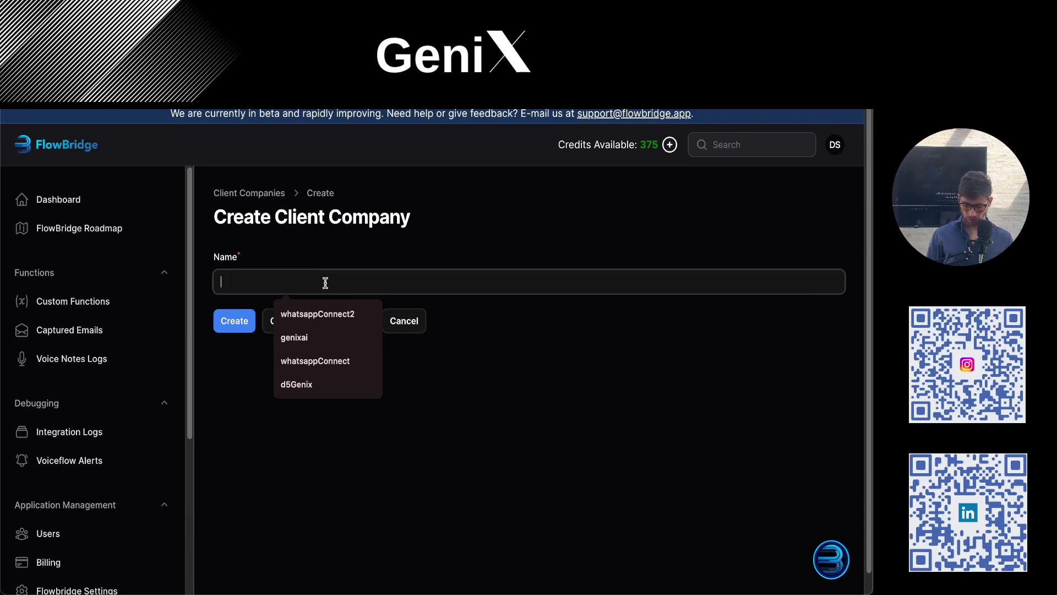
text(yb)
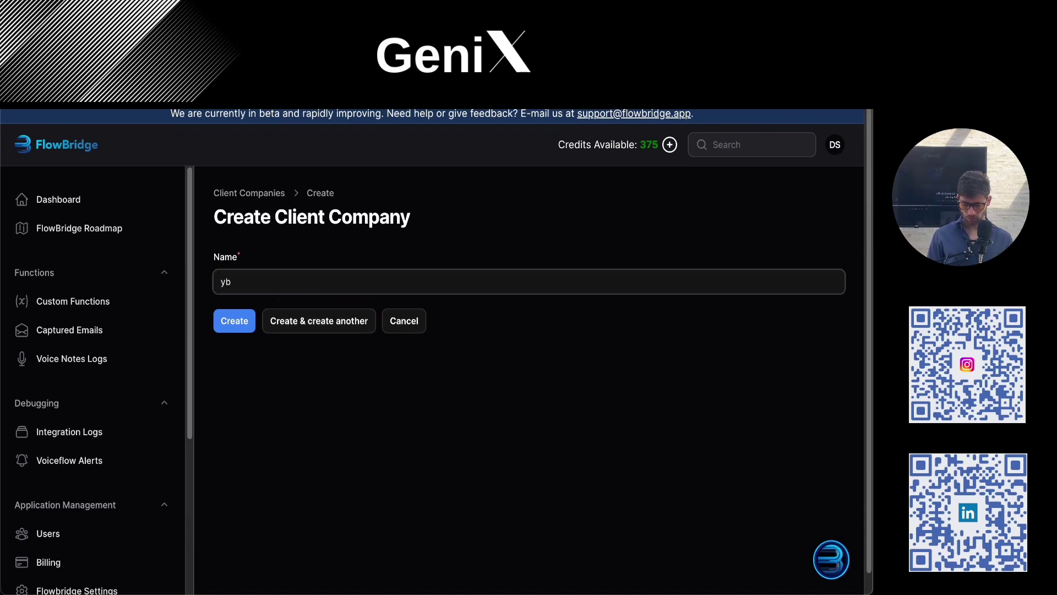
text(Appointment)
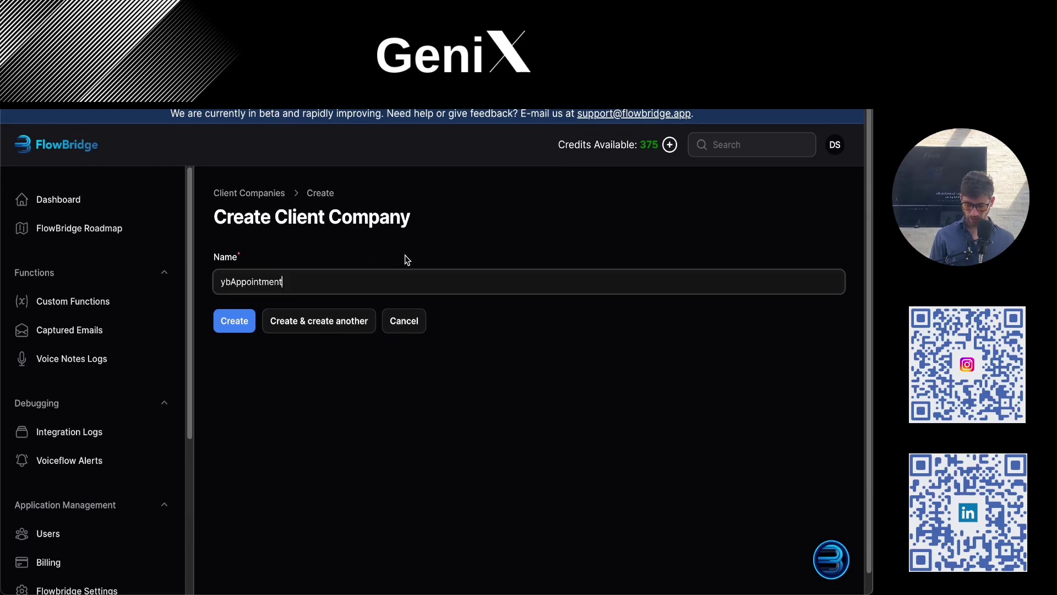
key(Return)
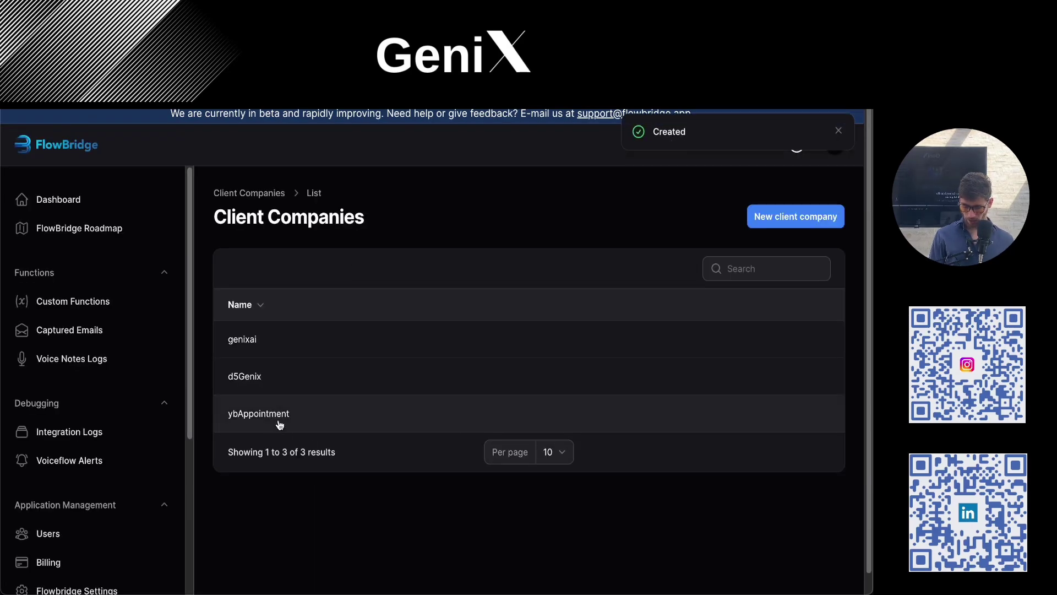
Start a new Voiceflow project entry in FlowBridge and assign it to the ybAppointment client company.
scroll(165, 353, down, 5)
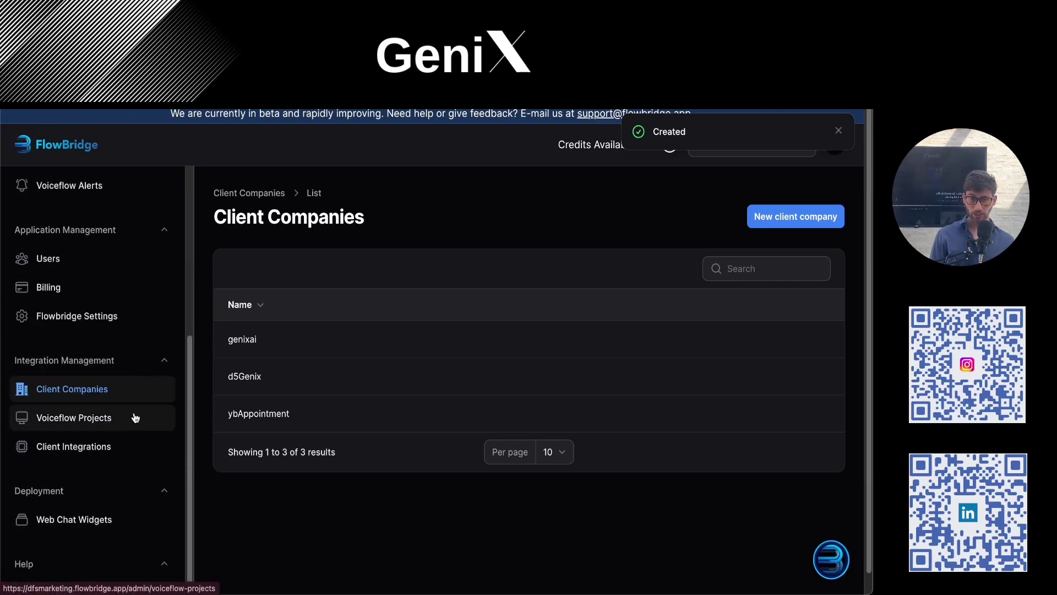
click(156, 407)
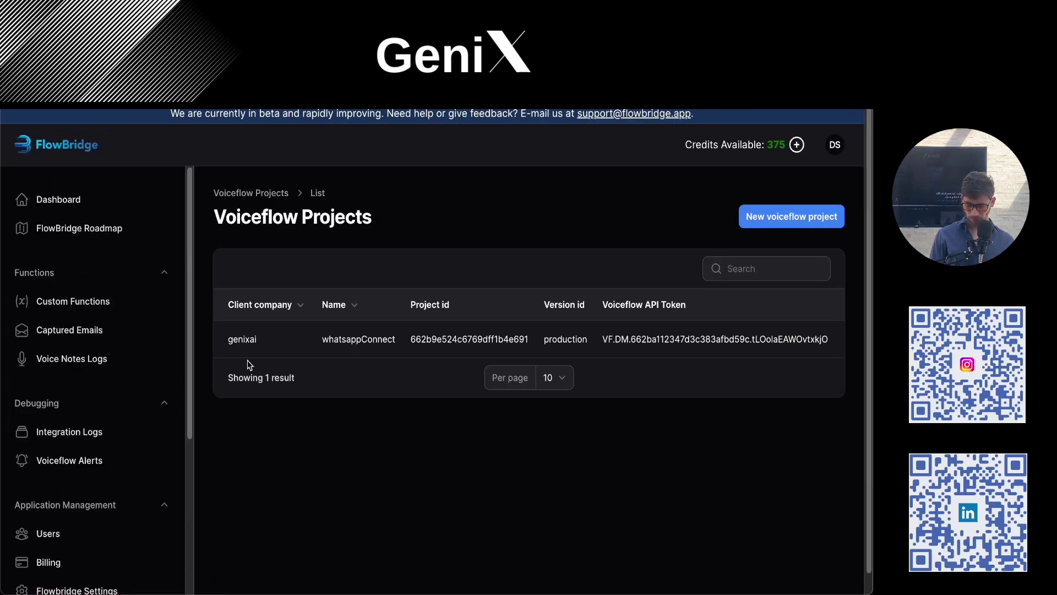
click(789, 218)
click(355, 282)
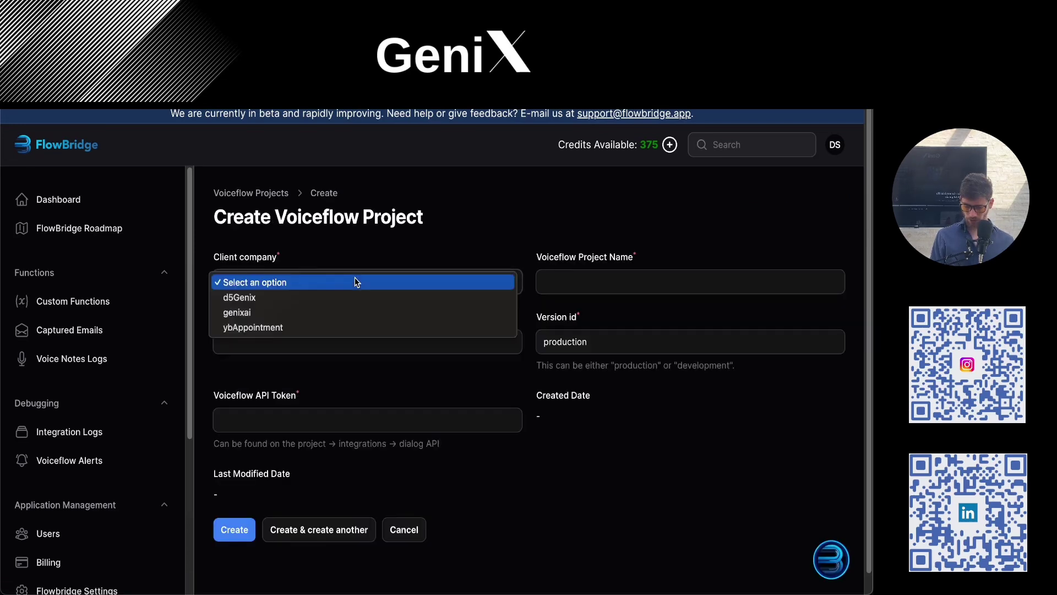
click(283, 326)
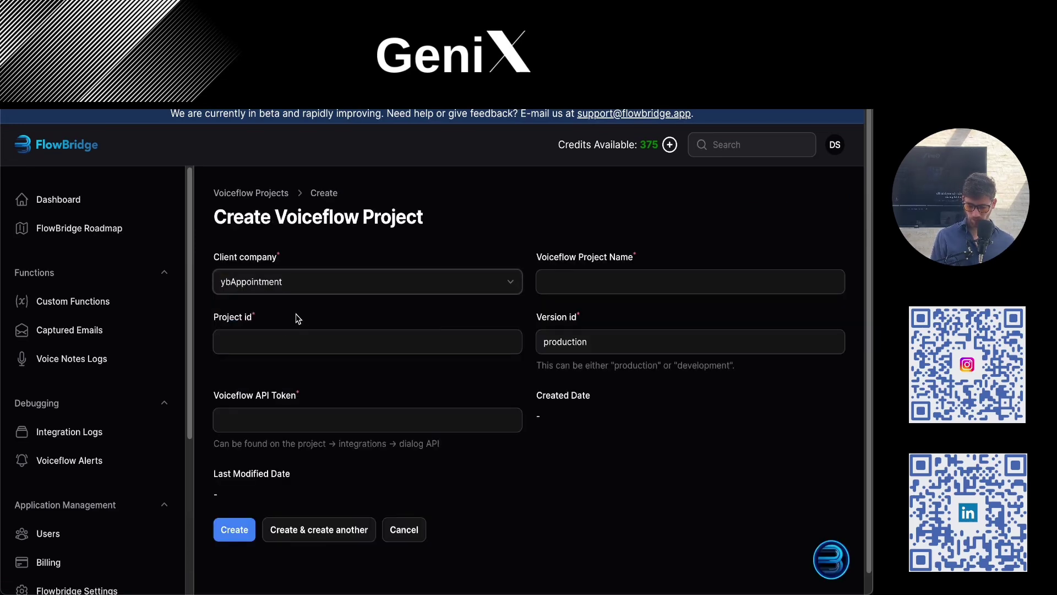
click(562, 286)
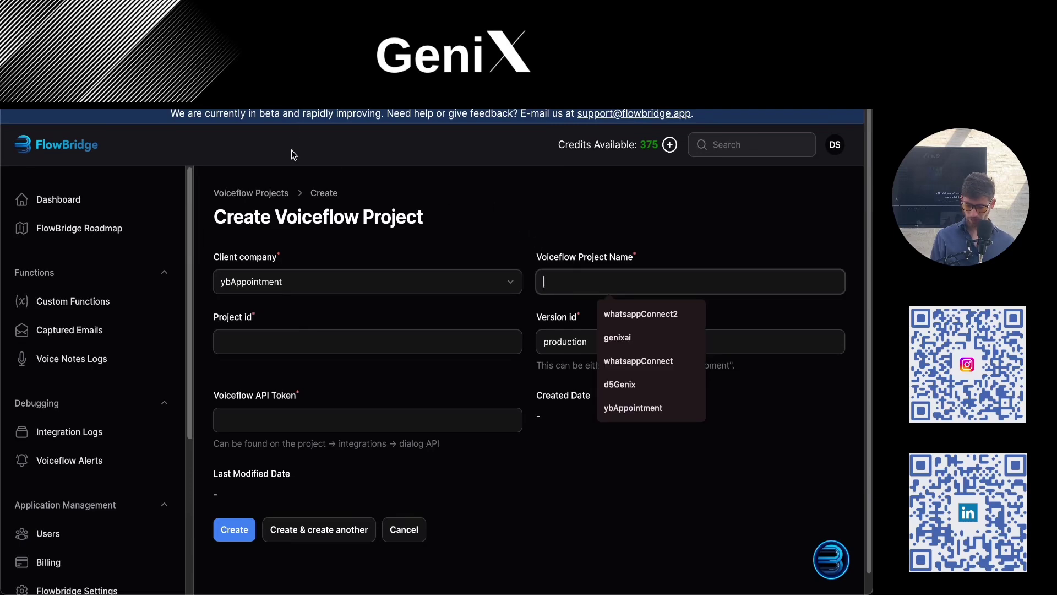
Switch to the Appointment AI chatbot in Voiceflow and publish it to production as version v1.
click(805, 414)
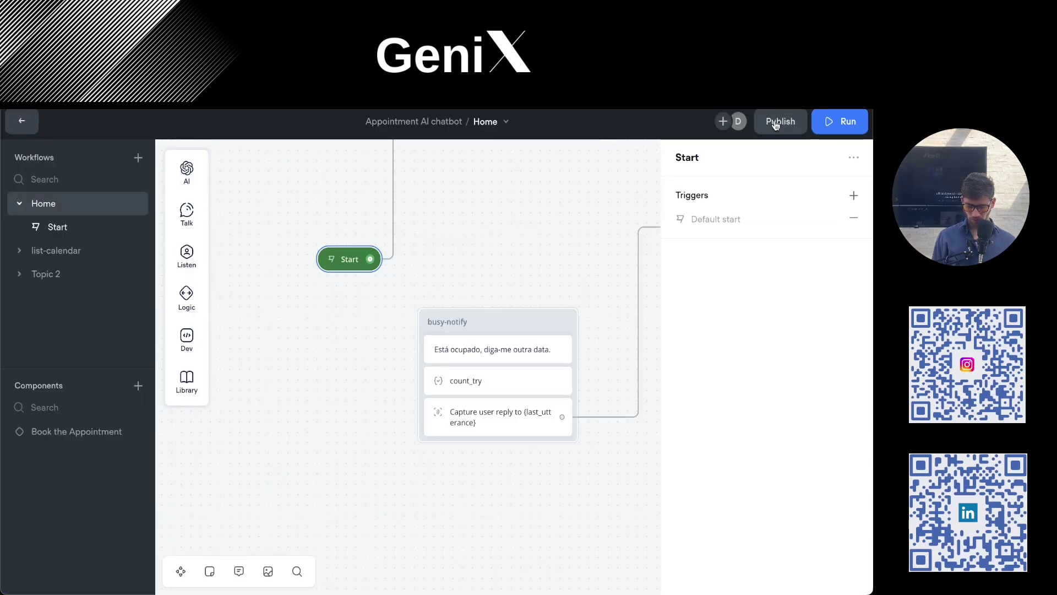
click(777, 123)
text(v)
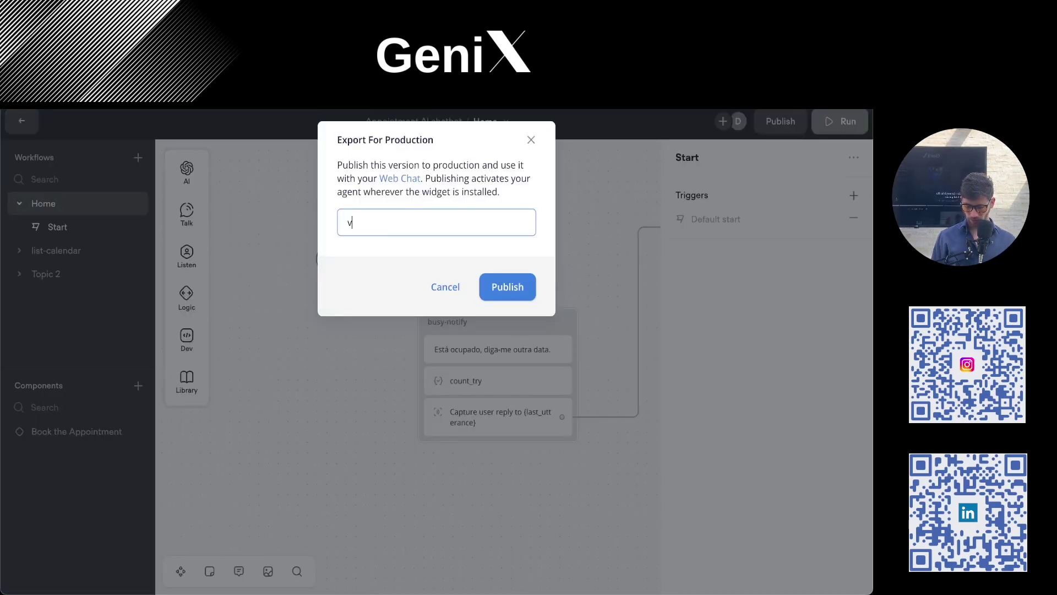
text(1)
key(Return)
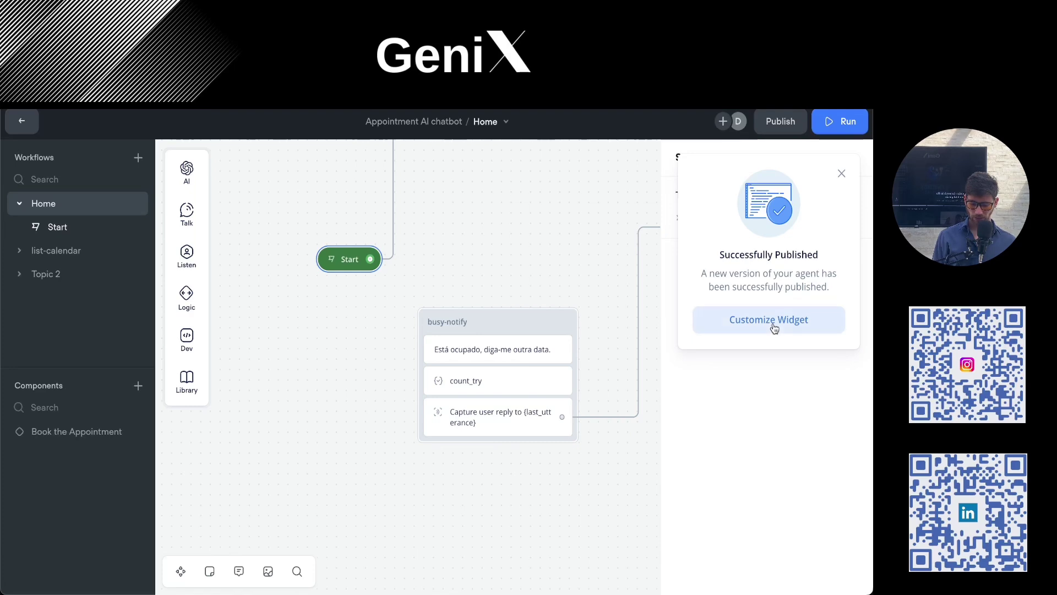
Copy the chatbot's primary API key from Voiceflow and paste it into FlowBridge's Voiceflow Project Name field.
click(774, 328)
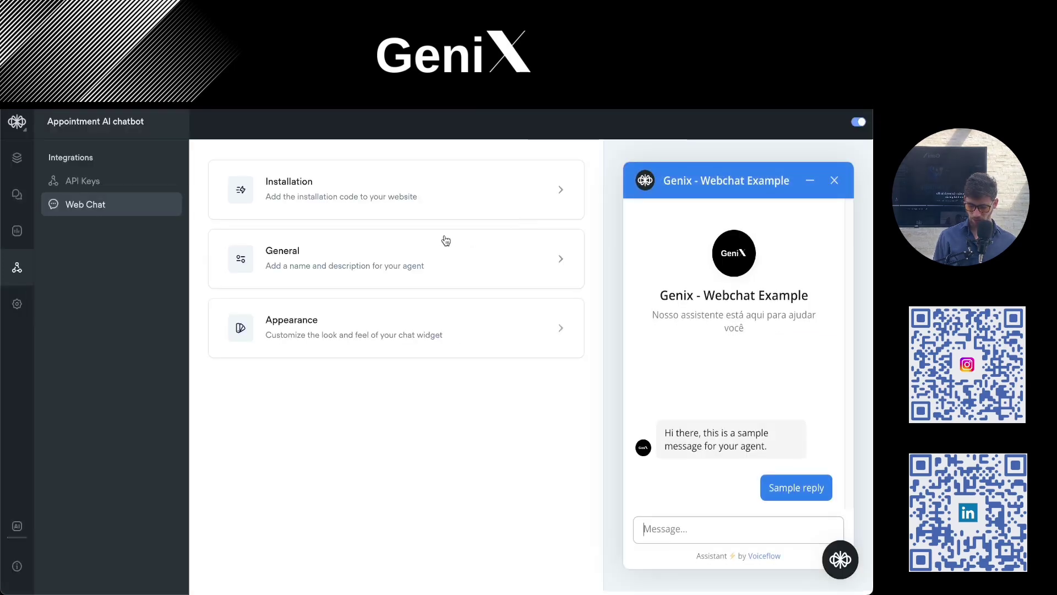
click(93, 188)
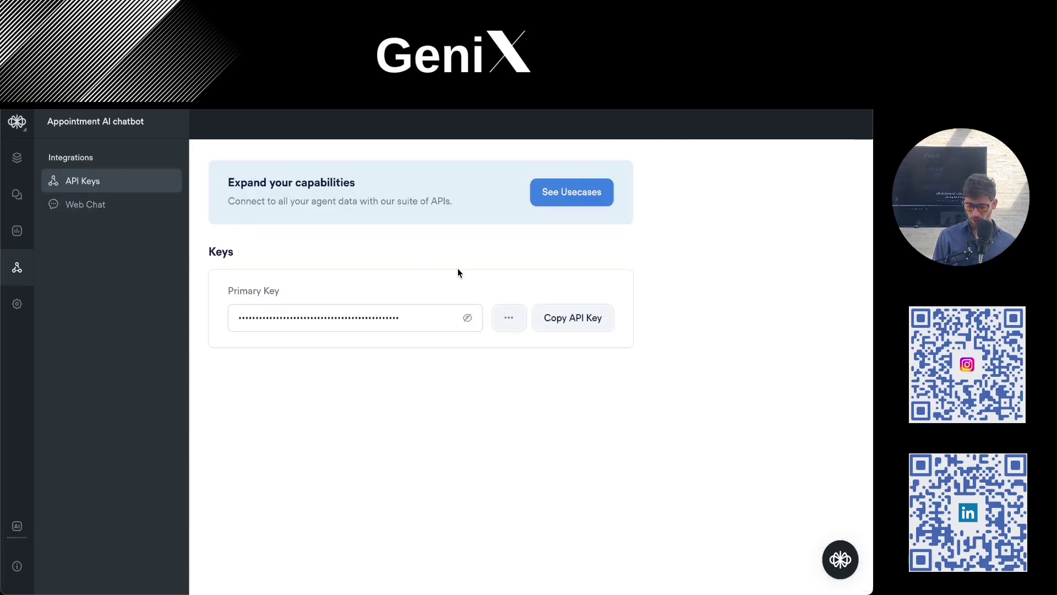
click(557, 321)
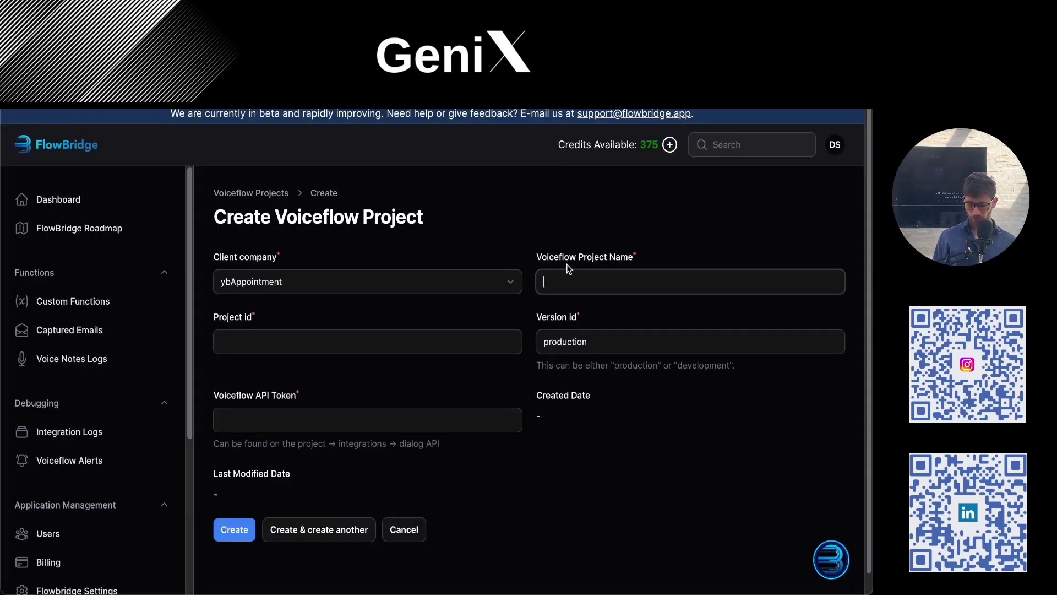
key(ctrl+v)
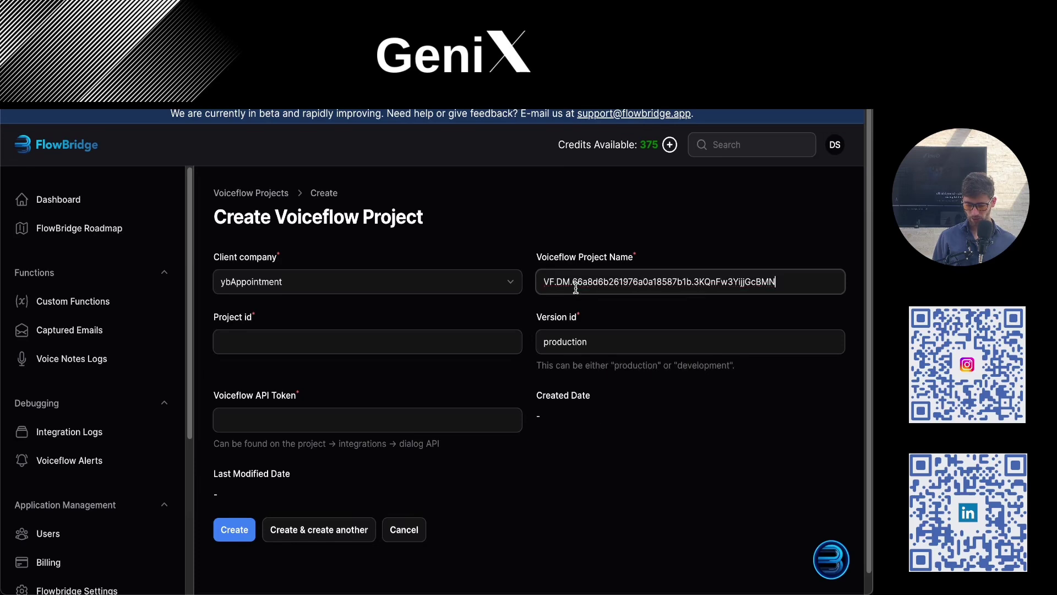
Copy the project ID from the chatbot's general settings metadata in Voiceflow and paste it into FlowBridge's Project id field.
click(574, 238)
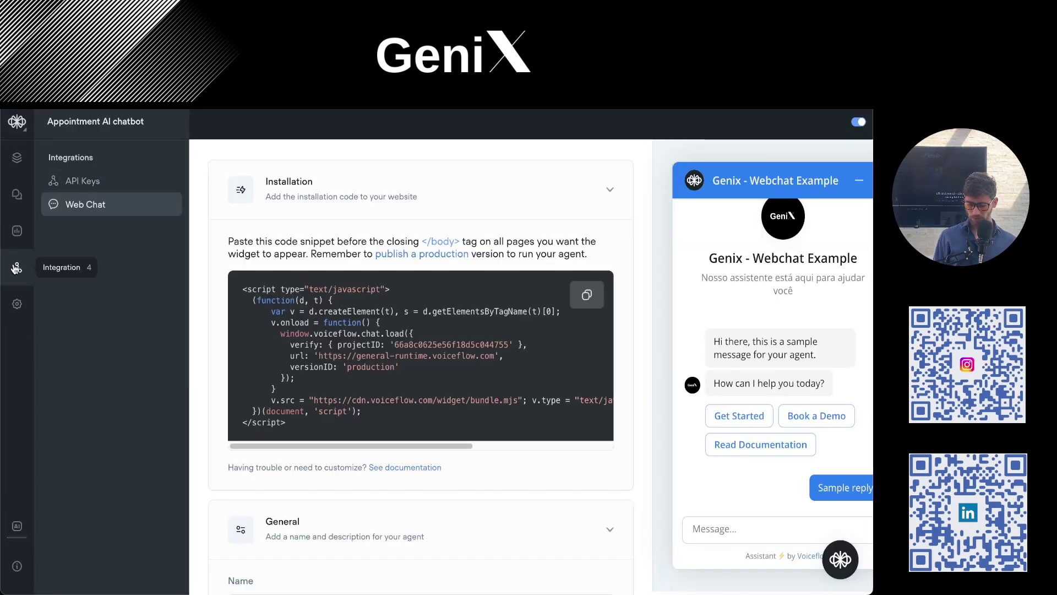
click(17, 304)
scroll(220, 284, down, 10)
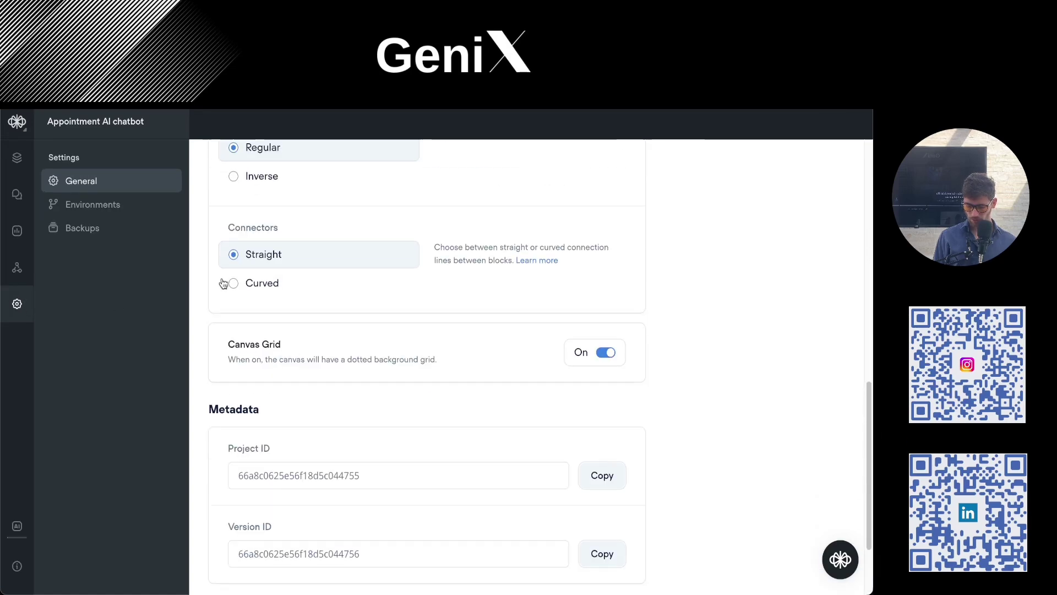
scroll(236, 297, down, 2)
scroll(237, 305, down, 1)
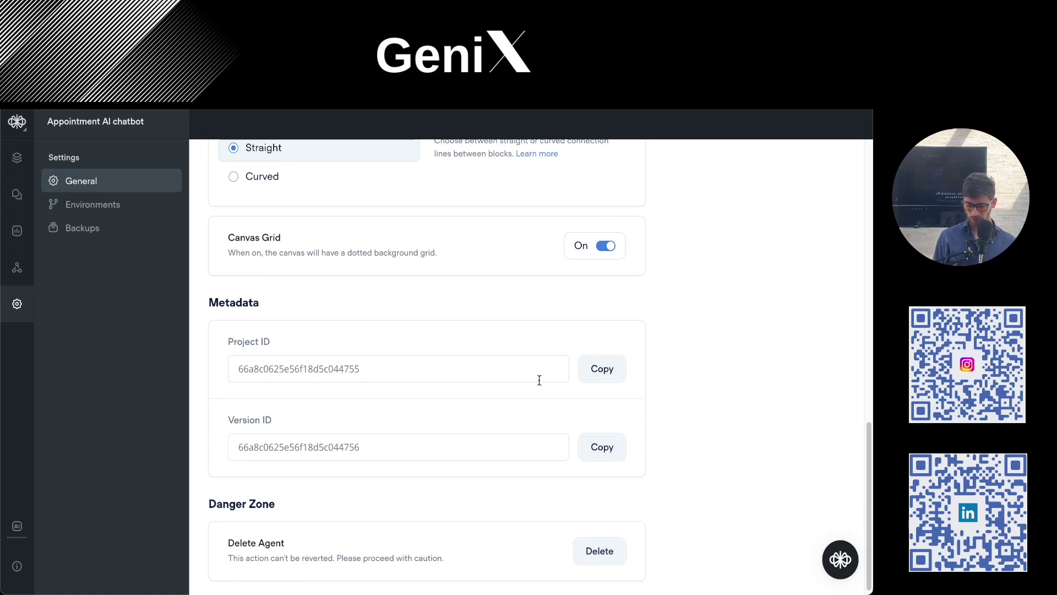
double_click(599, 370)
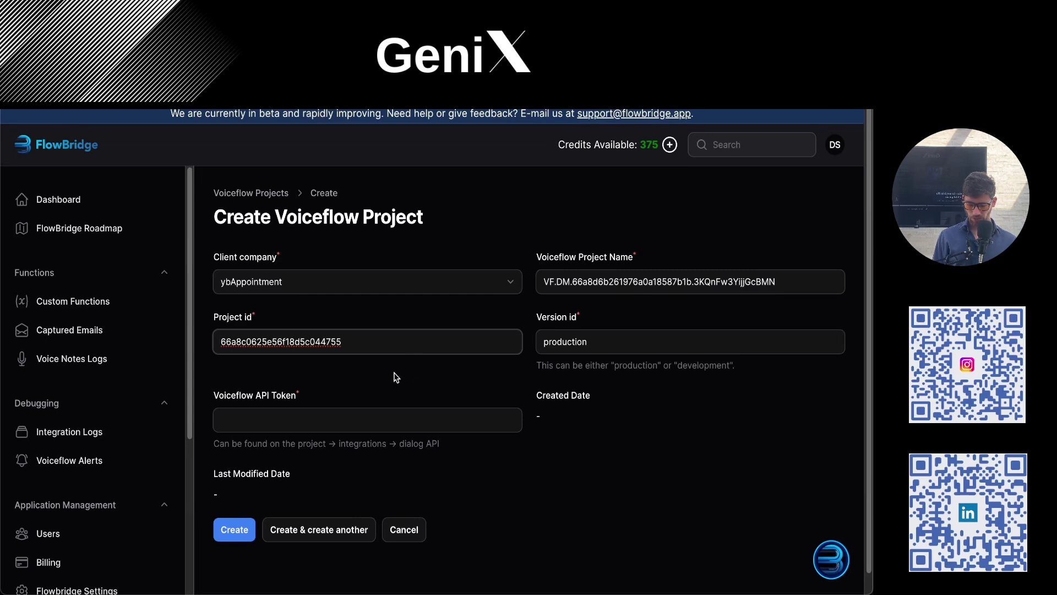
Move the pasted API key out of the Voiceflow Project Name field into the Voiceflow API Token field.
key(shift+Tab)
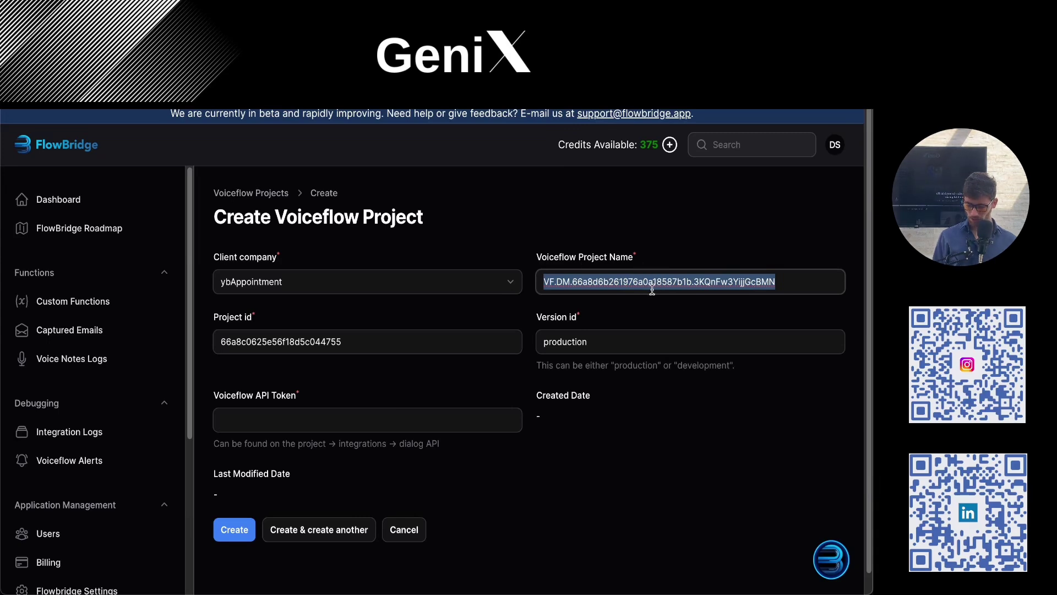
key(BackSpace)
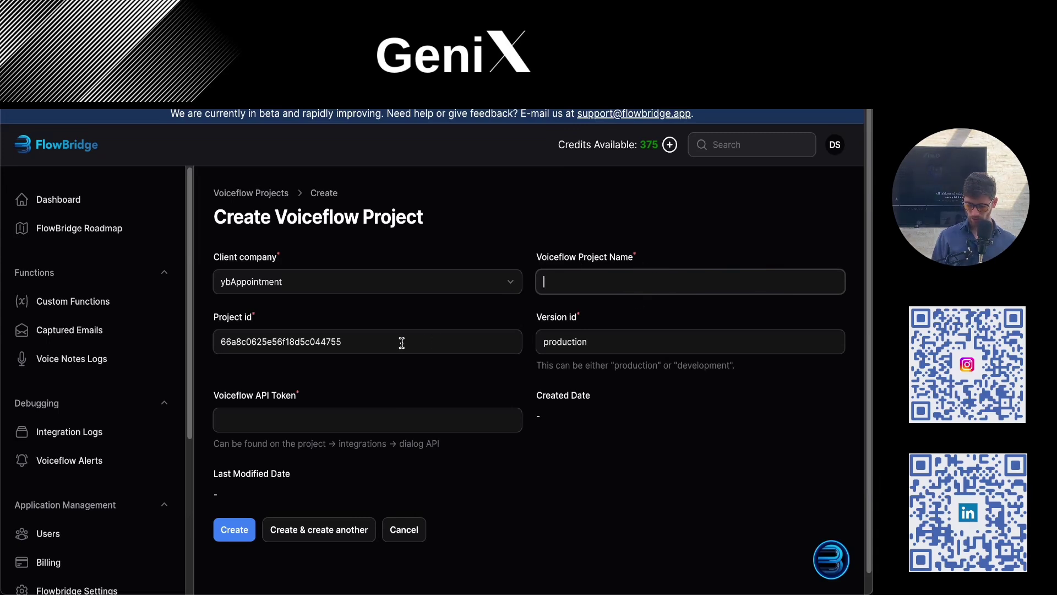
click(368, 423)
click(366, 448)
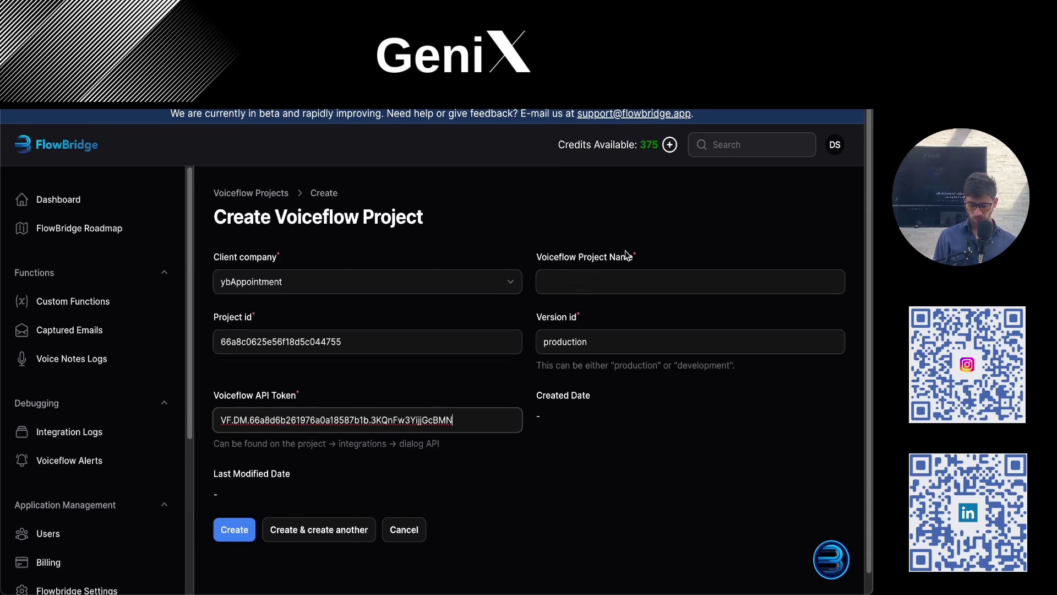
Name the Voiceflow project "Appointment yb" and create it for the ybAppointment company.
triple_click(246, 421)
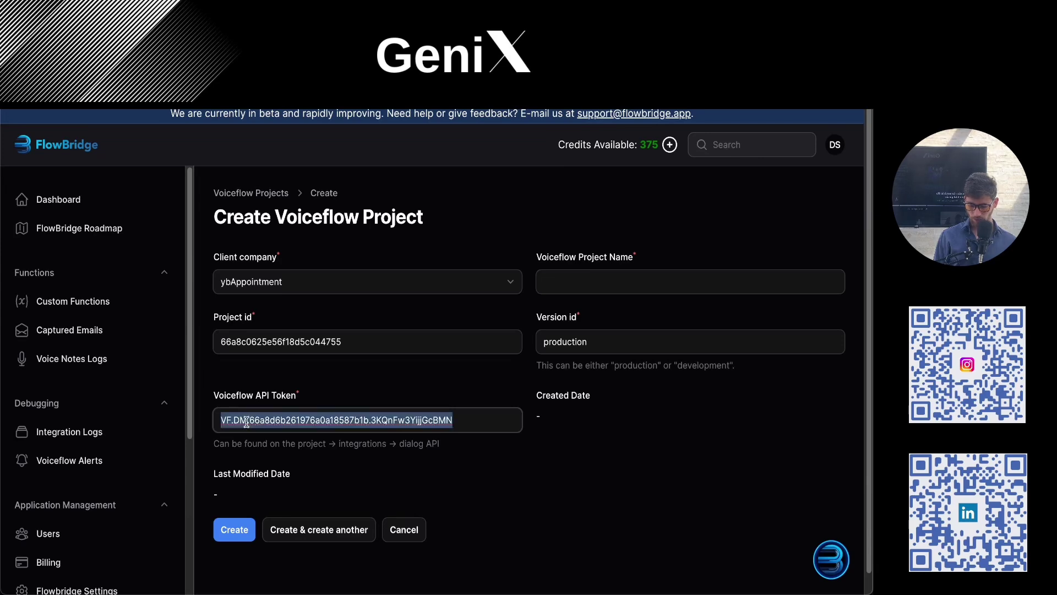
click(616, 282)
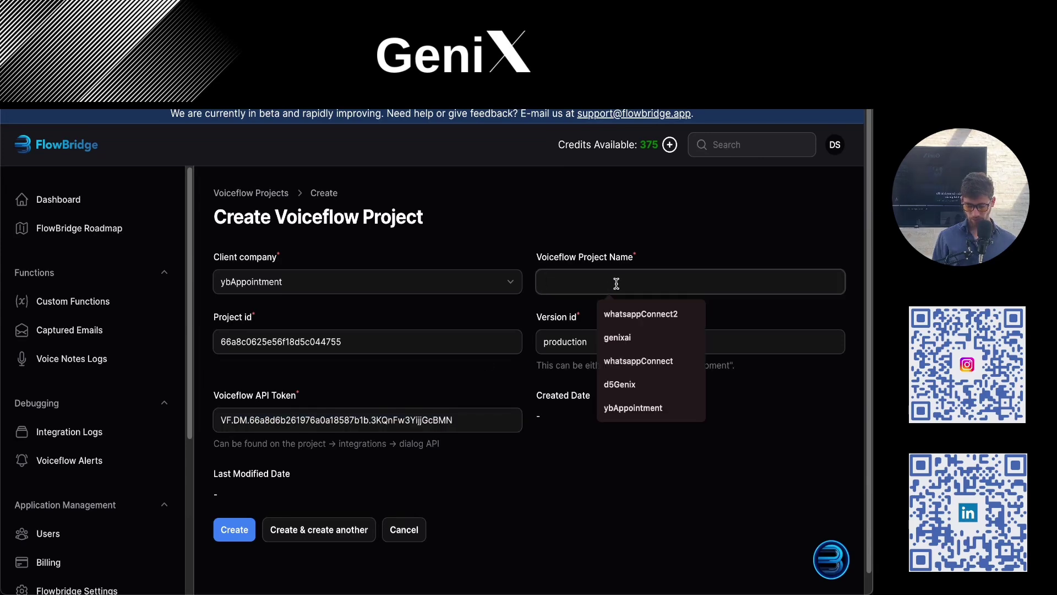
text(A)
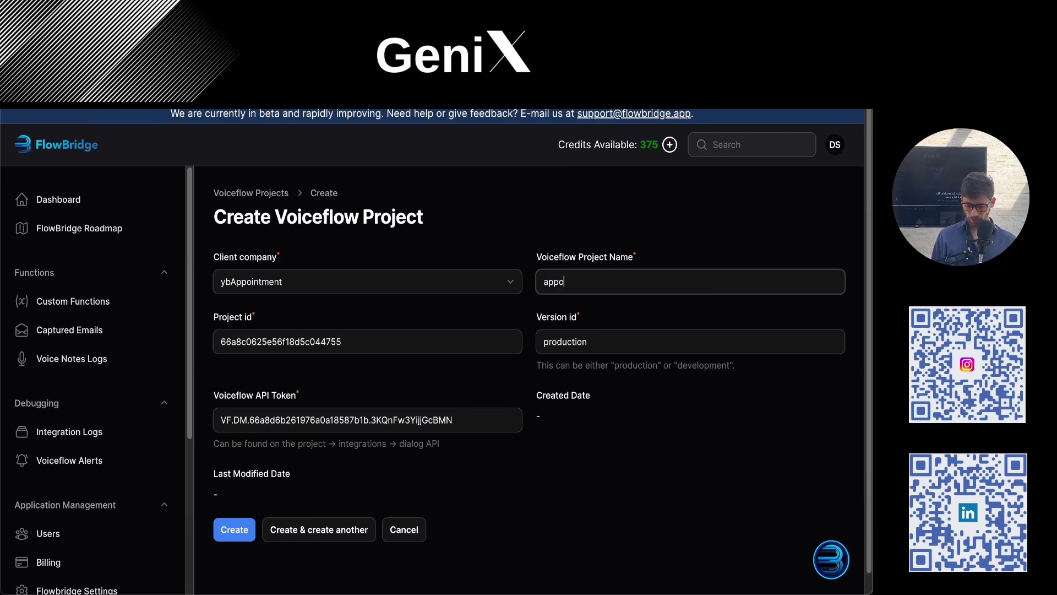
text(ppoinrtma)
key(alt+BackSpace)
text(Appointment yb)
click(296, 453)
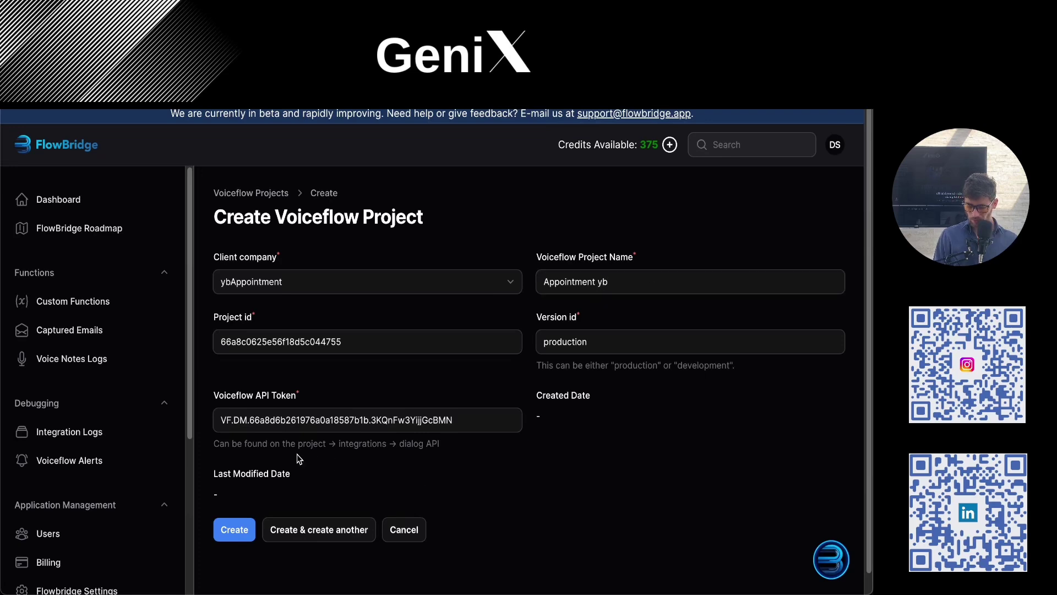
click(243, 526)
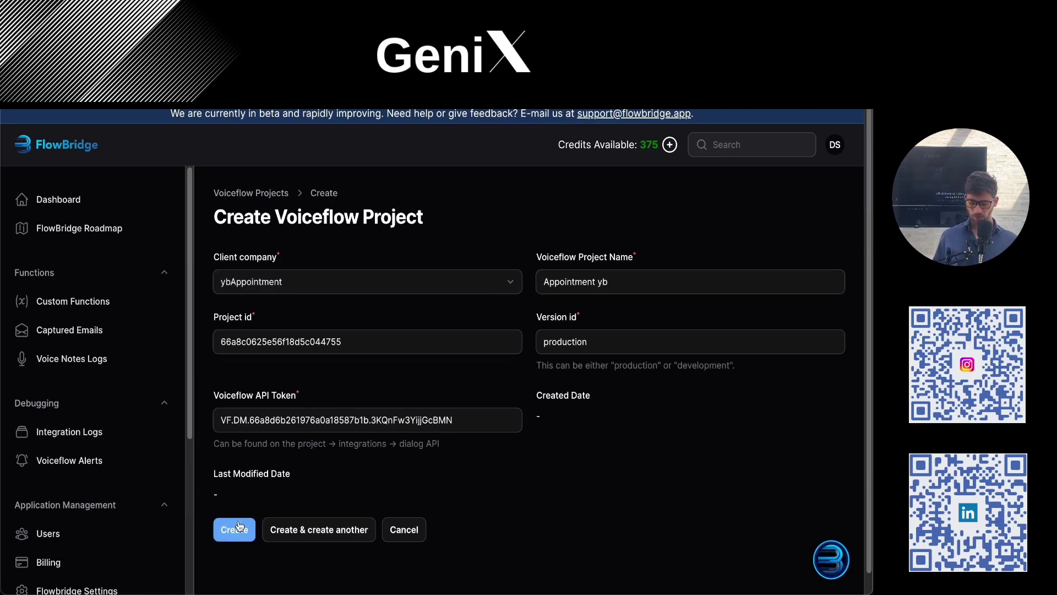
click(240, 526)
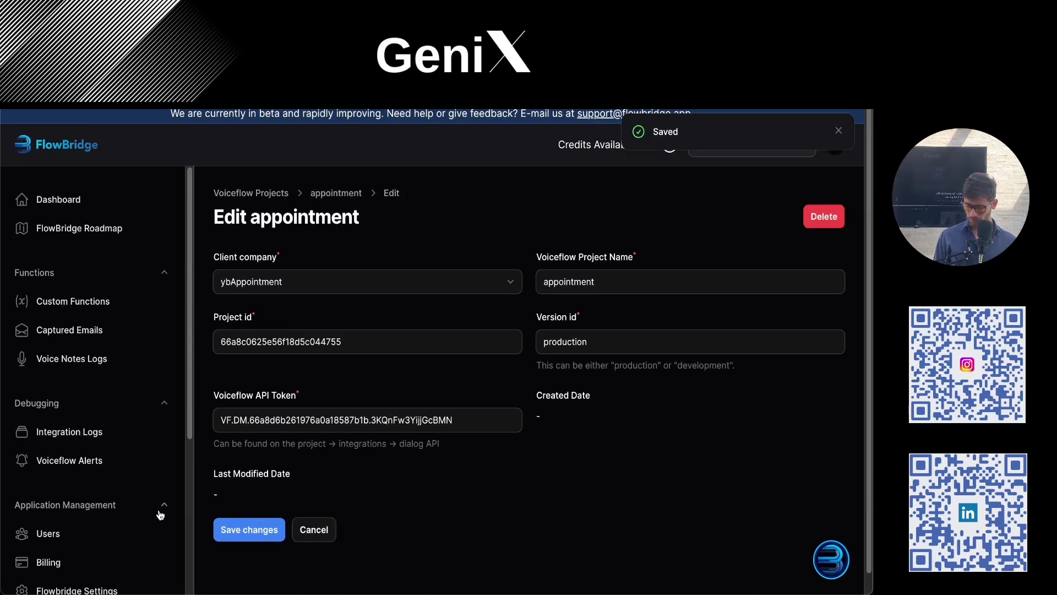
Open the client integrations list and inspect the existing whatsappConnect2 integration.
scroll(114, 430, down, 5)
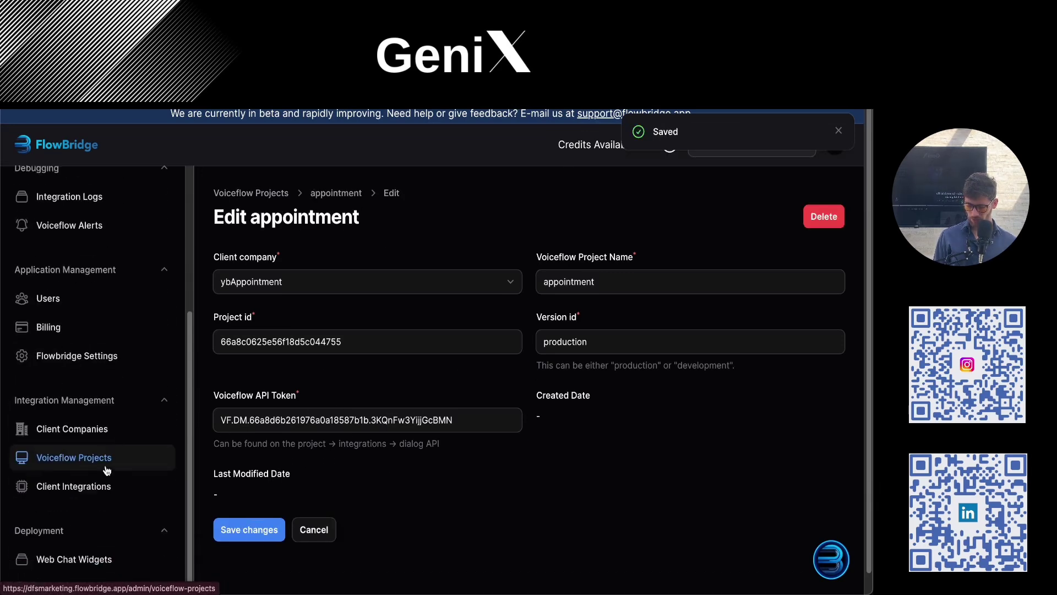
click(145, 481)
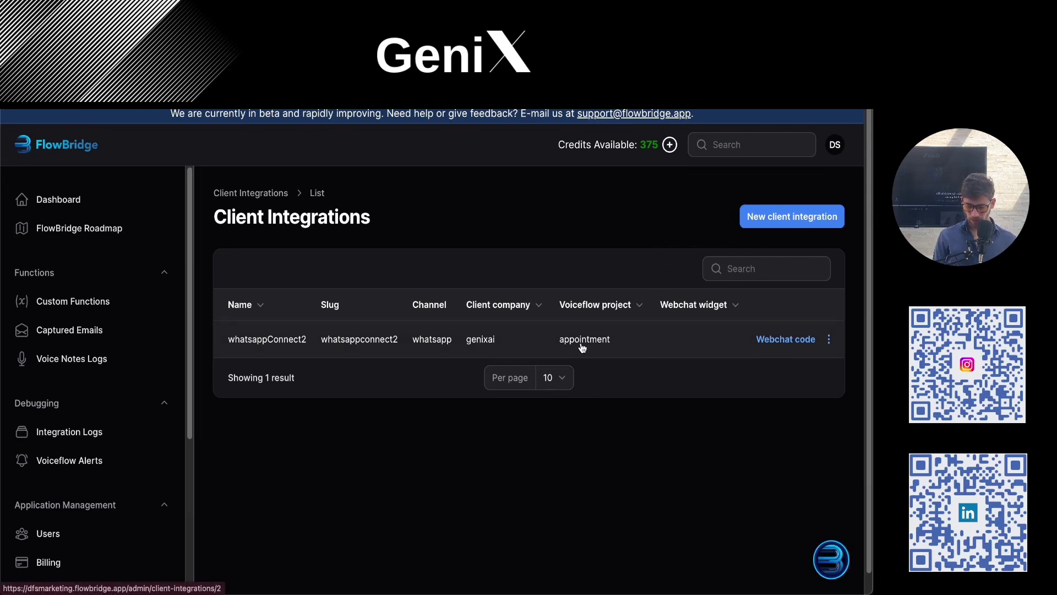
click(417, 345)
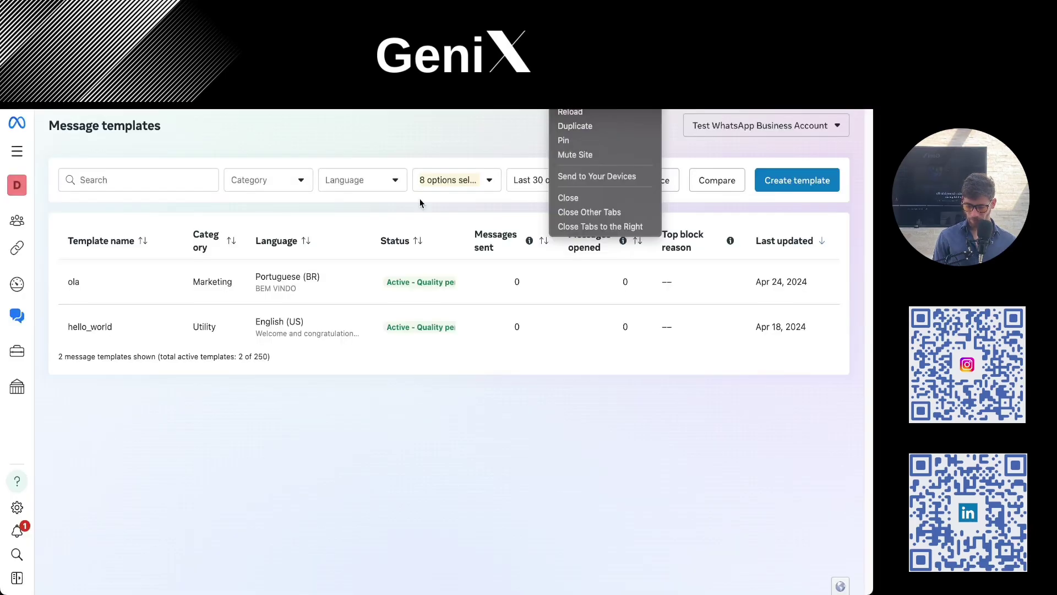
Switch to the WhatsApp configuration in Meta's App Dashboard, open the webhook for editing and clear its callback URL.
click(404, 147)
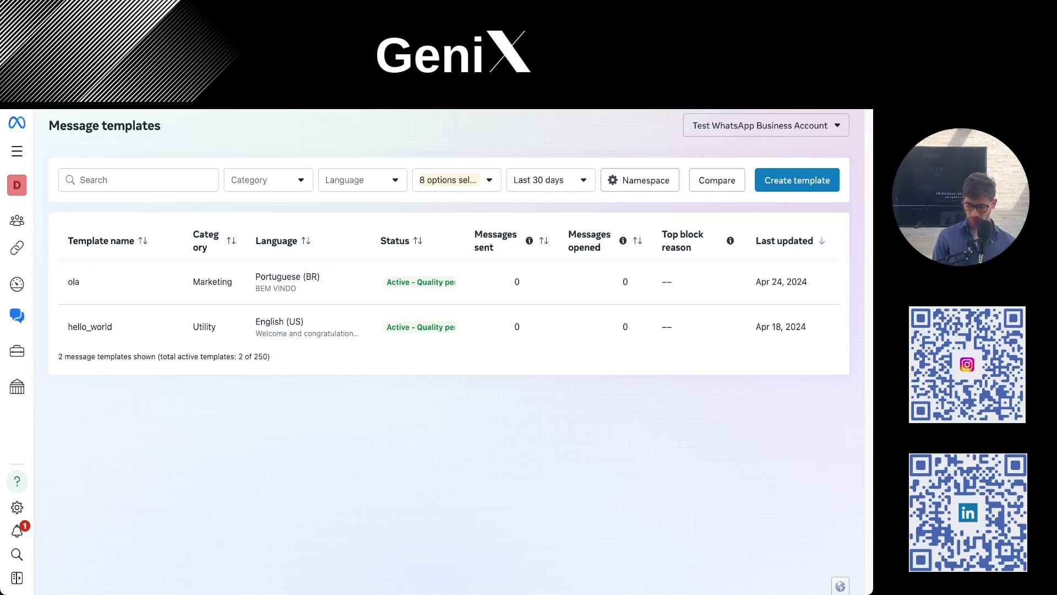
click(367, 110)
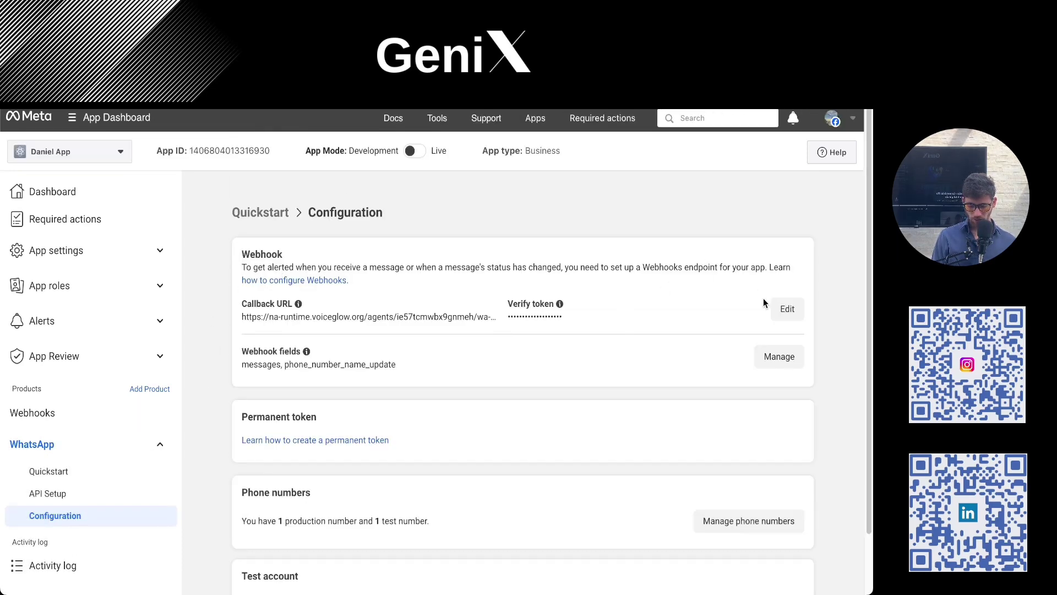
click(788, 308)
double_click(418, 282)
key(ctrl+a)
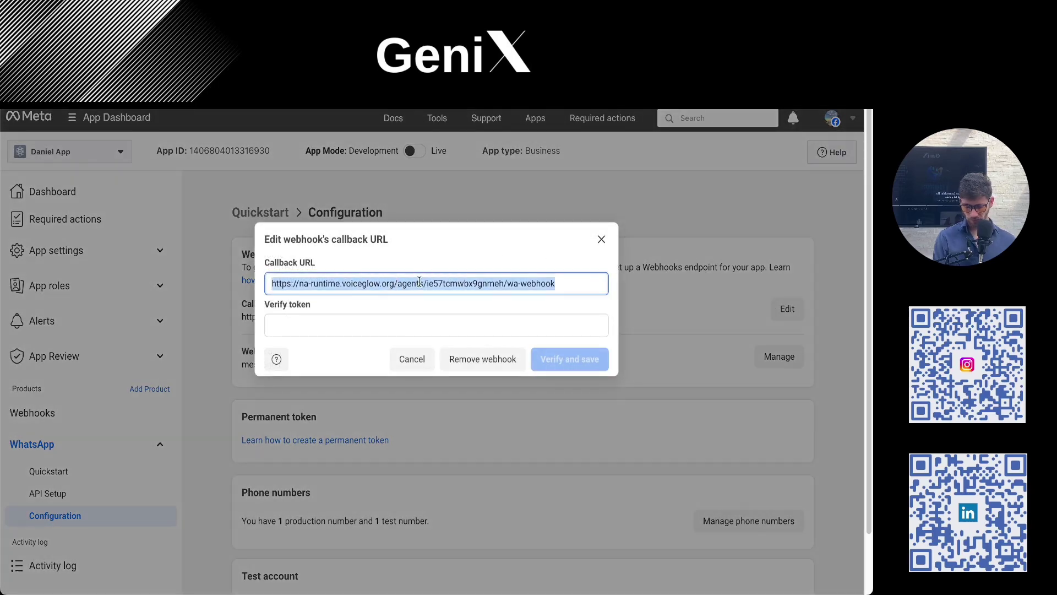
key(BackSpace)
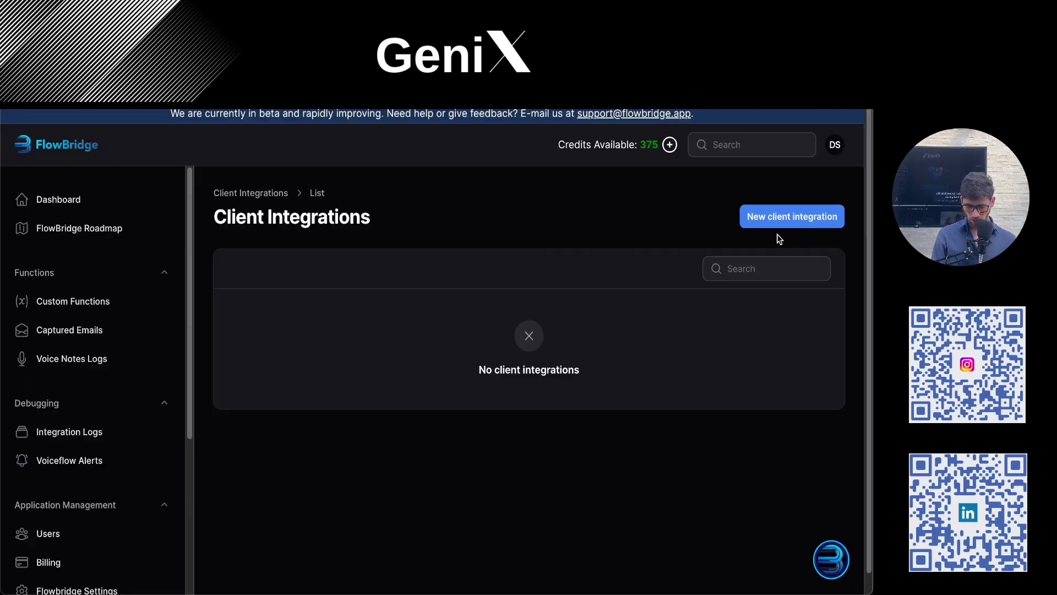
Start a new client integration in FlowBridge for the ybAppointment company, using the appointment Voiceflow project.
click(793, 218)
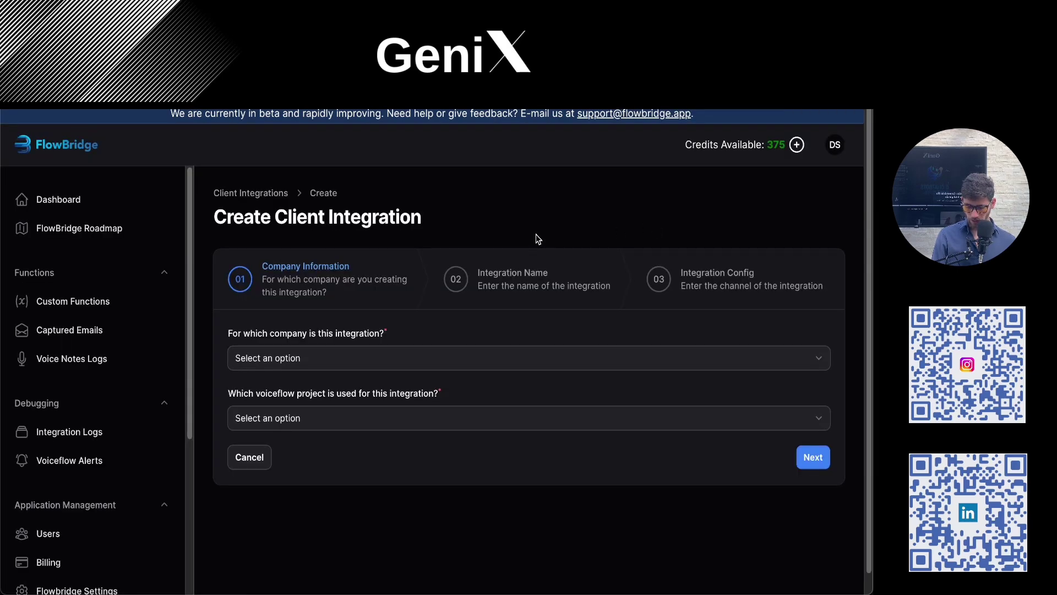
click(346, 359)
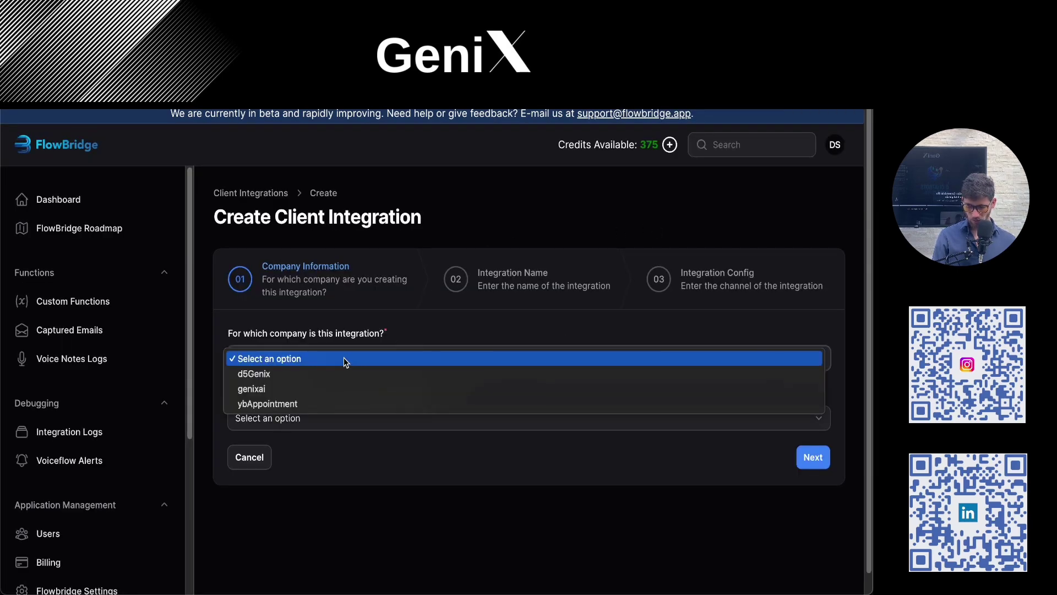
click(345, 355)
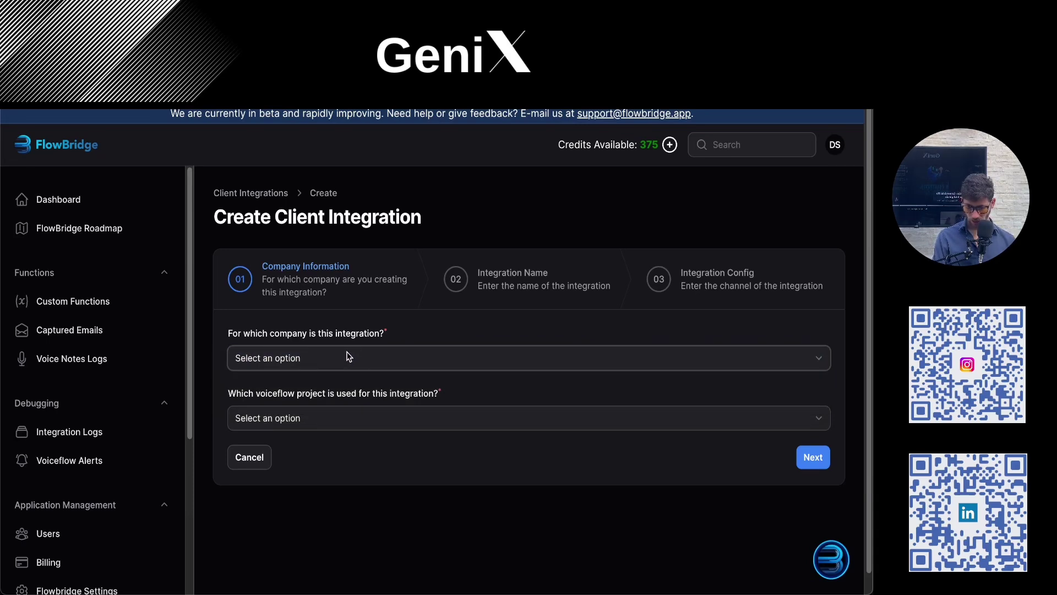
click(348, 357)
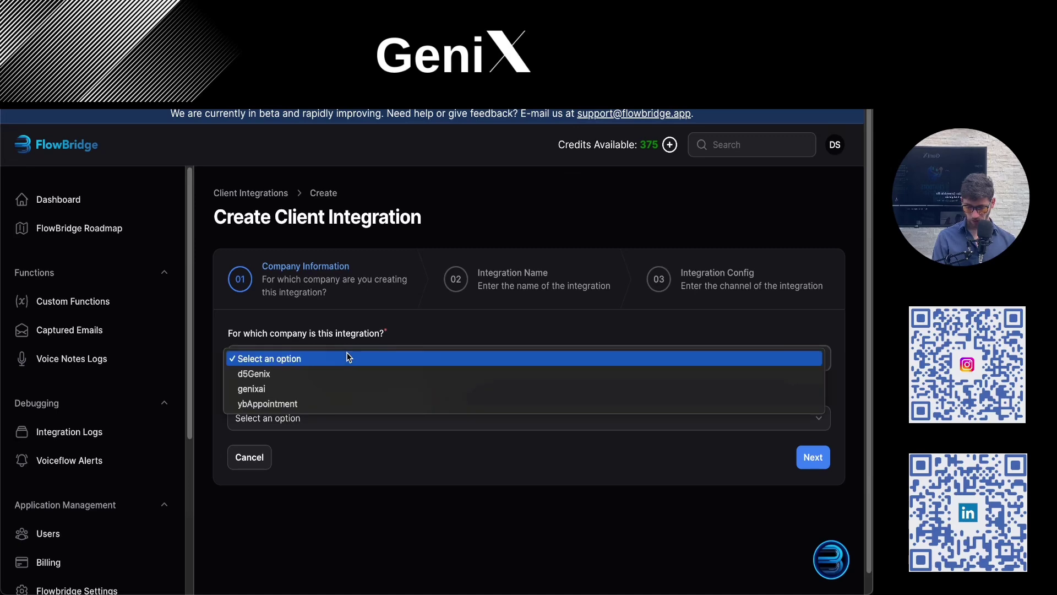
click(261, 405)
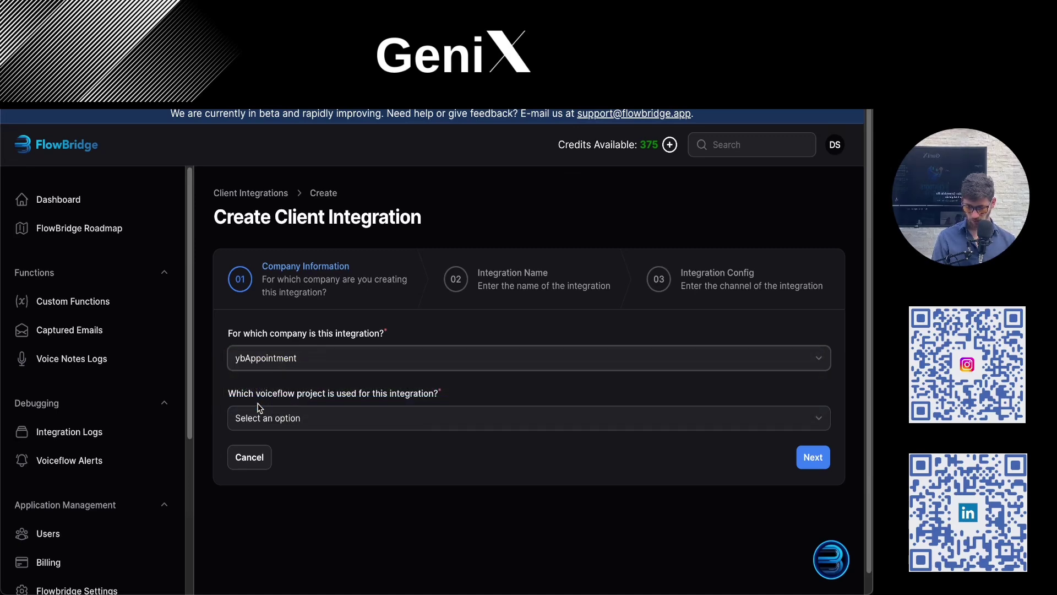
click(315, 424)
click(306, 433)
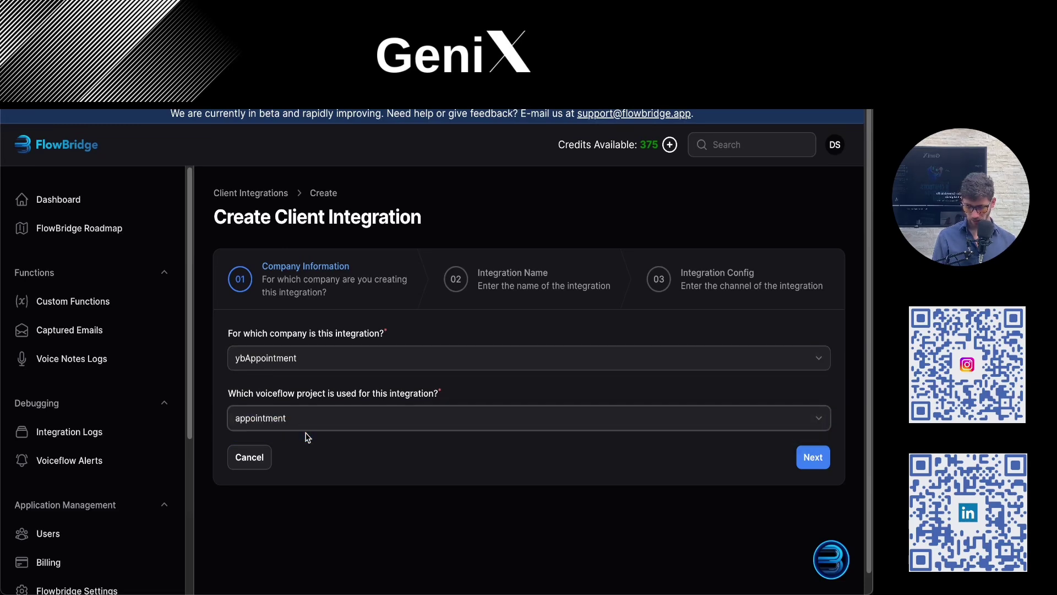
click(820, 460)
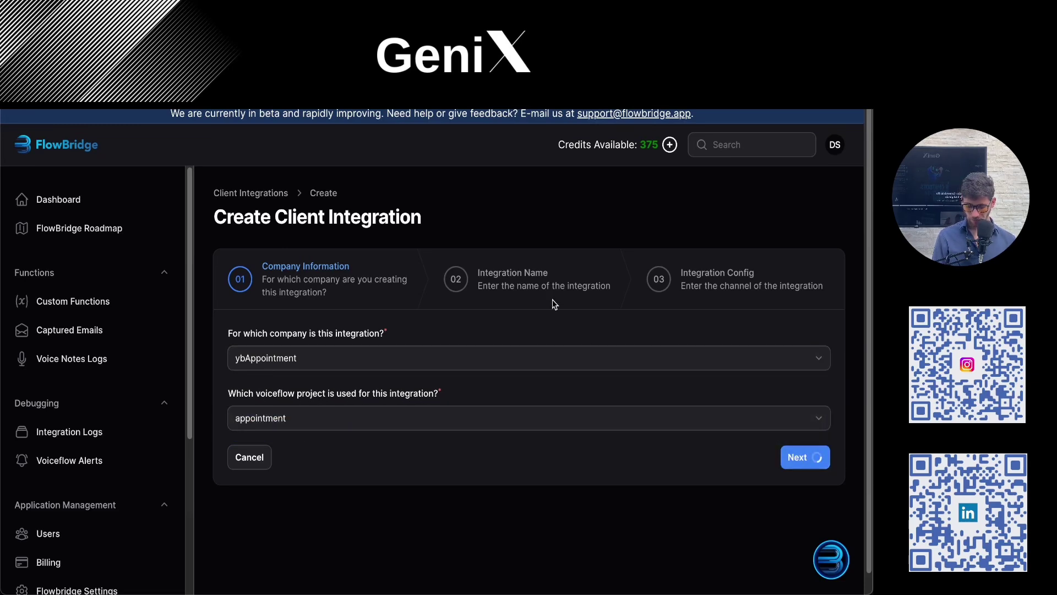
Name the client integration ybAppointment, fill in its slug and continue to the integration configuration.
click(349, 336)
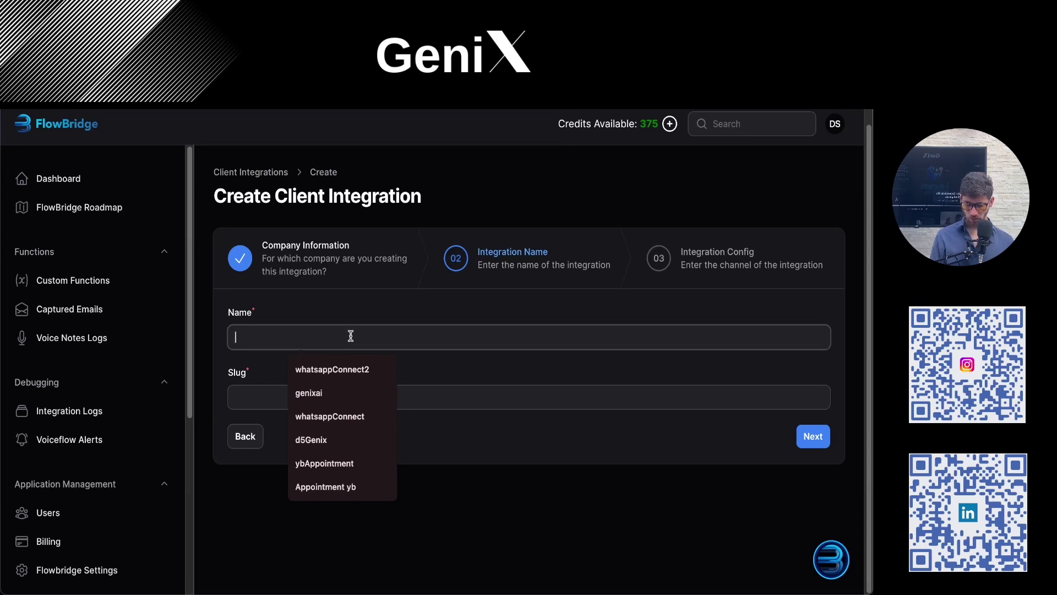
click(331, 463)
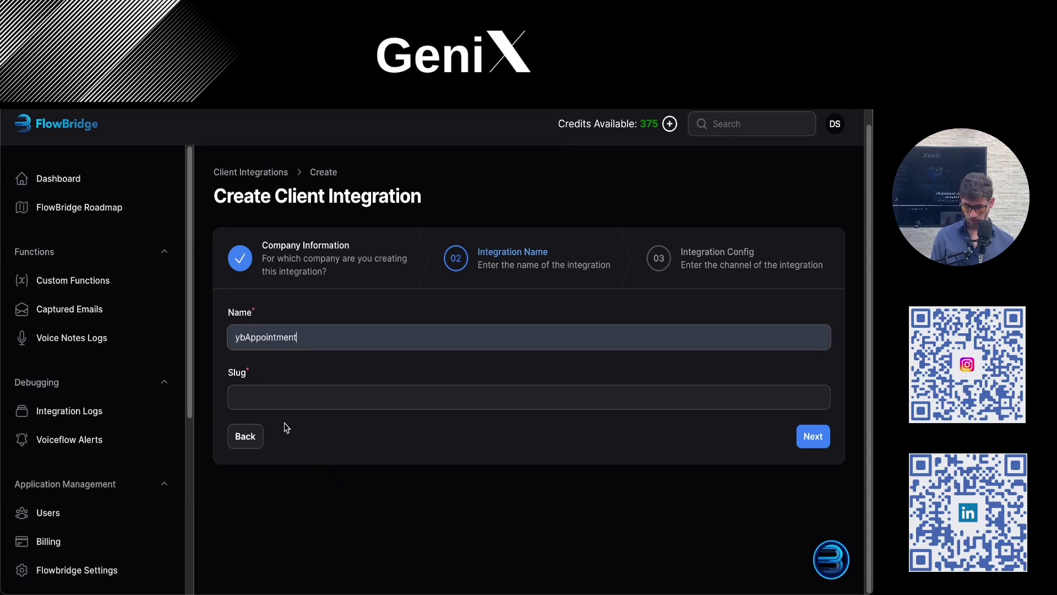
click(240, 383)
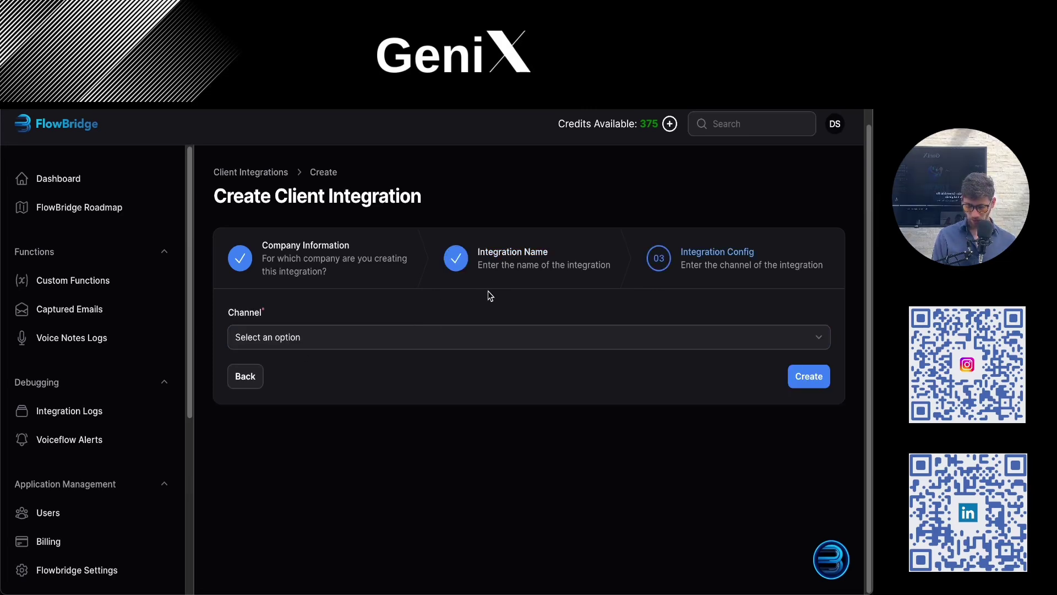
Set the integration's channel to WhatsApp and enable the manual method for supplying the access token.
click(332, 340)
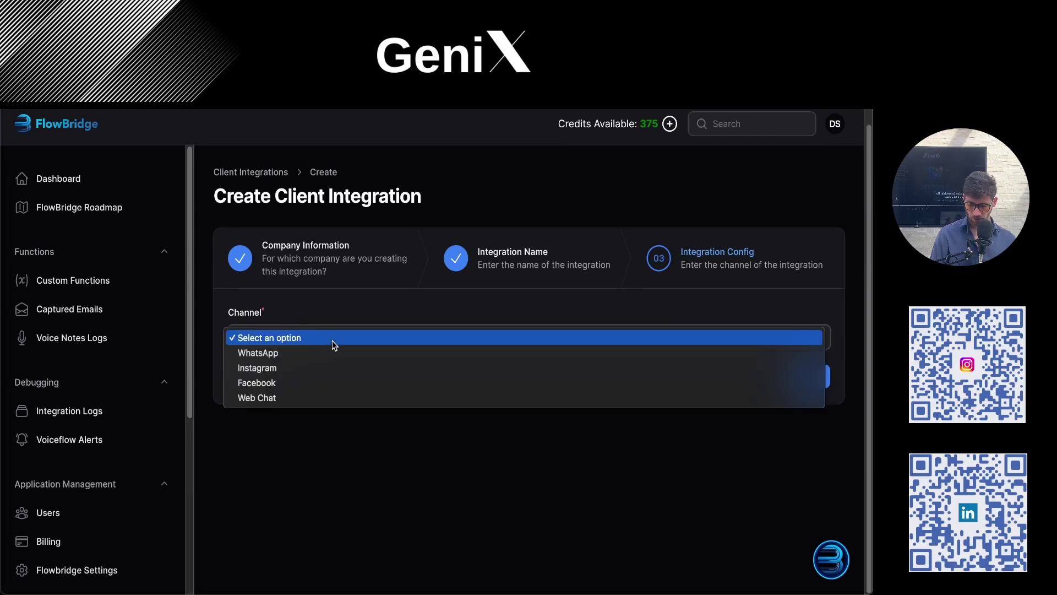
click(296, 355)
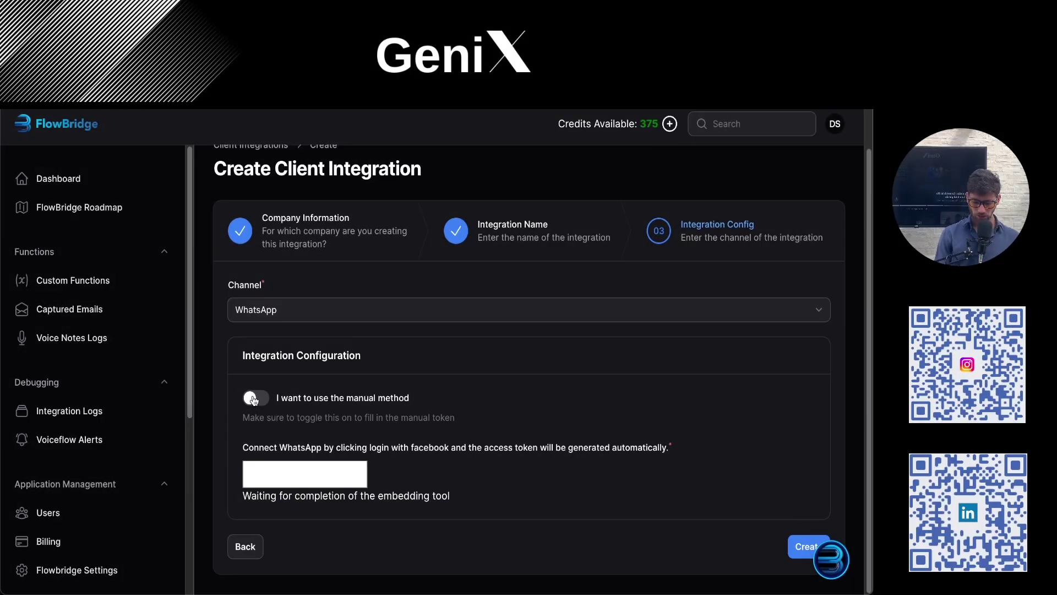
click(257, 404)
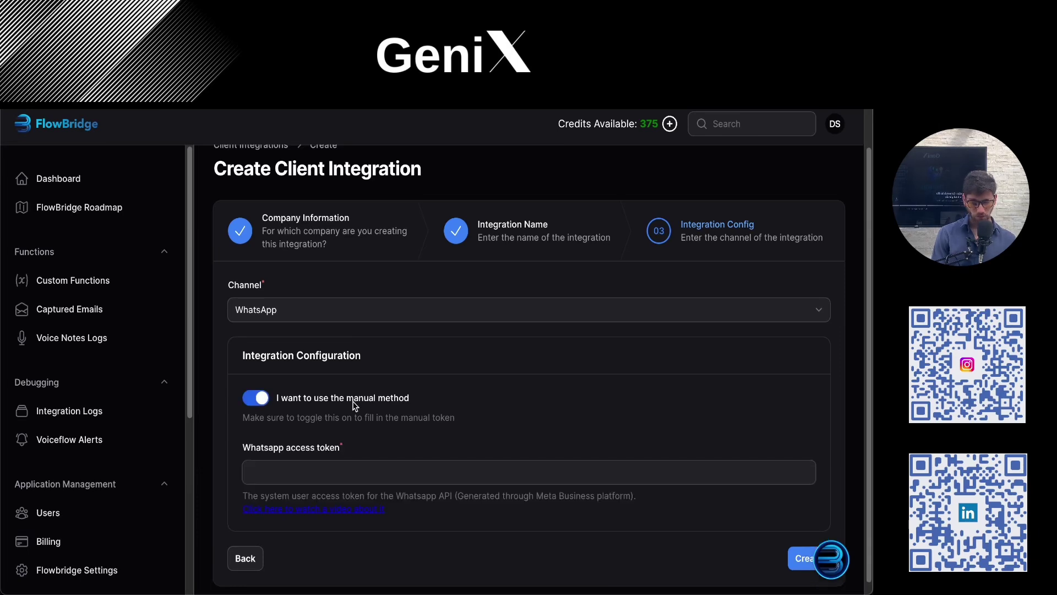
Switch to the business portfolio settings in Meta and open the list of system users.
click(316, 462)
click(353, 442)
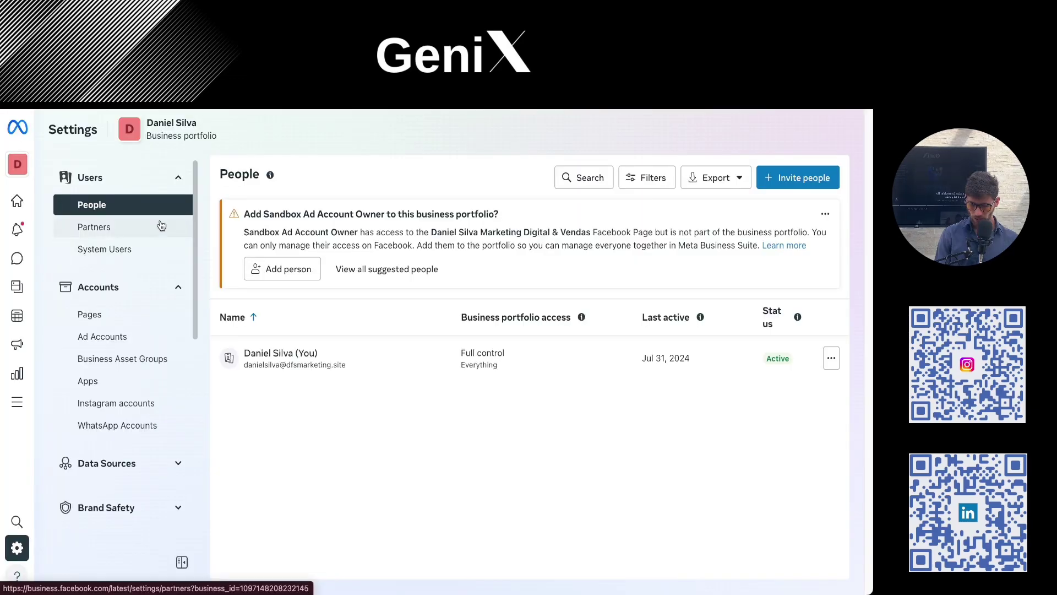
click(159, 248)
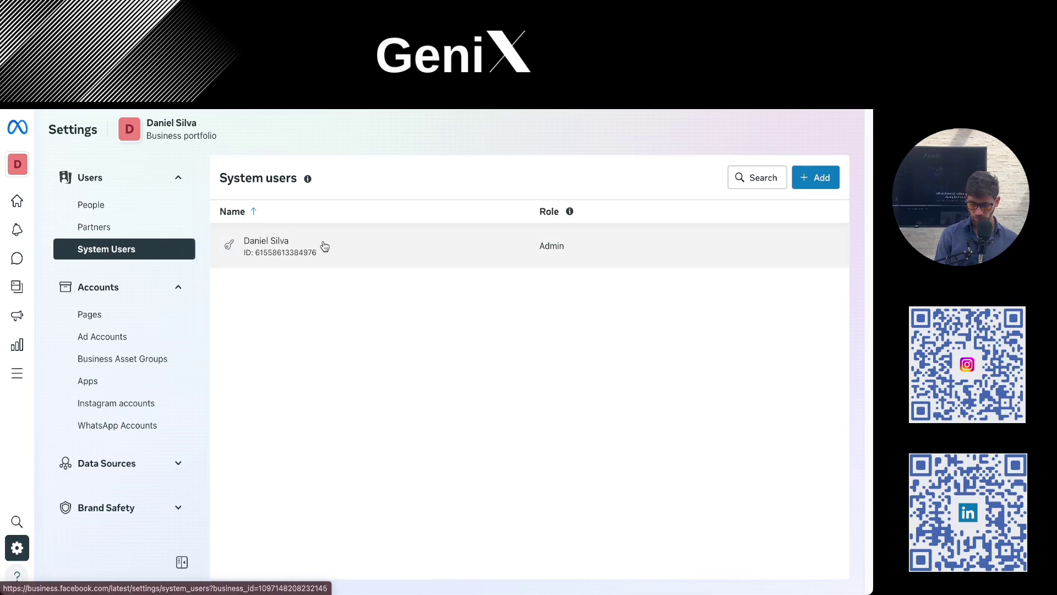
click(816, 178)
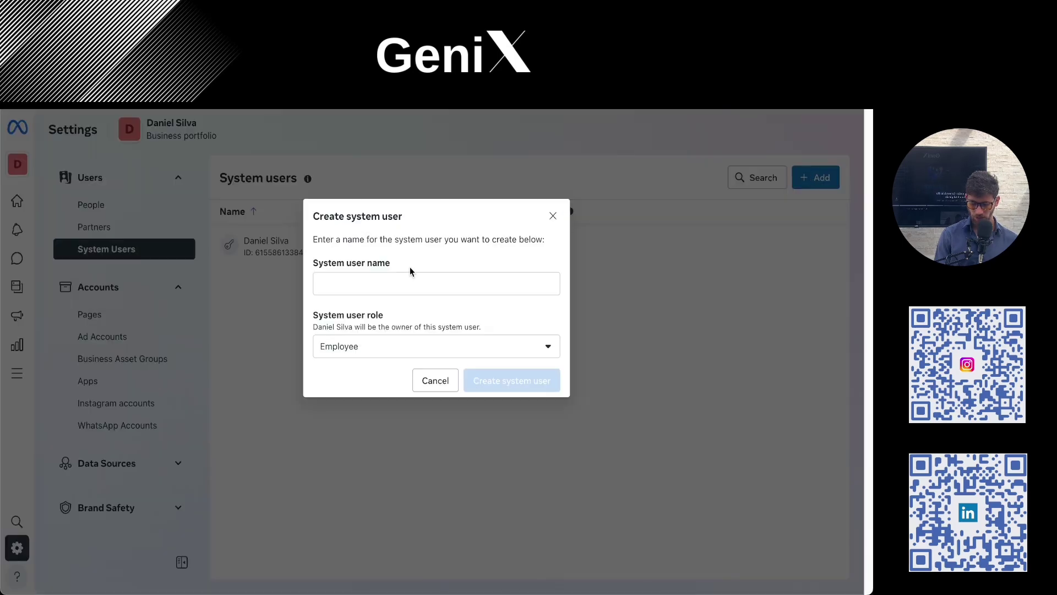
click(408, 281)
text(asdas)
click(355, 353)
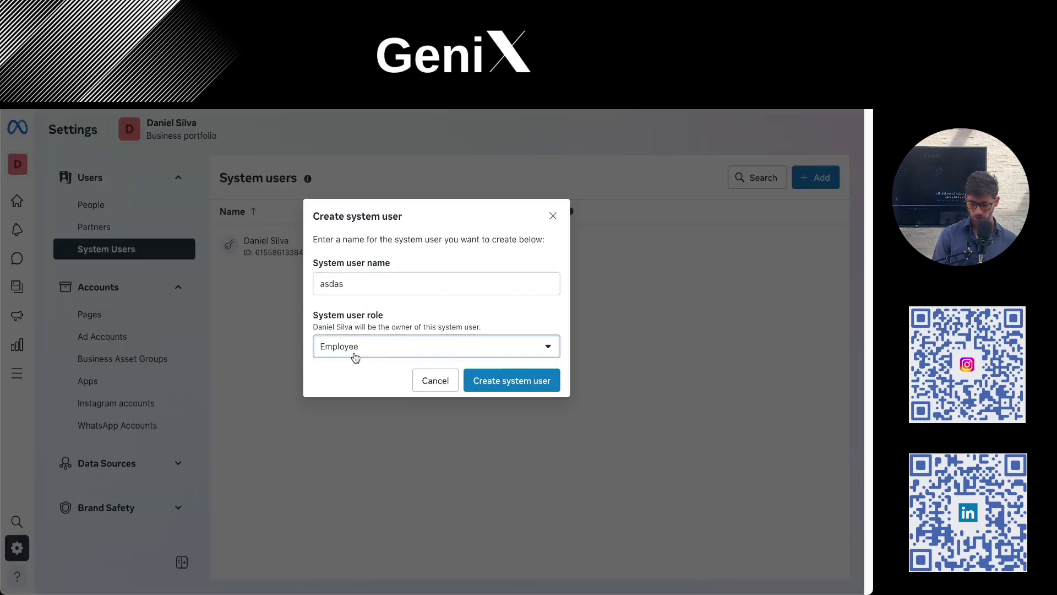
click(352, 399)
click(470, 377)
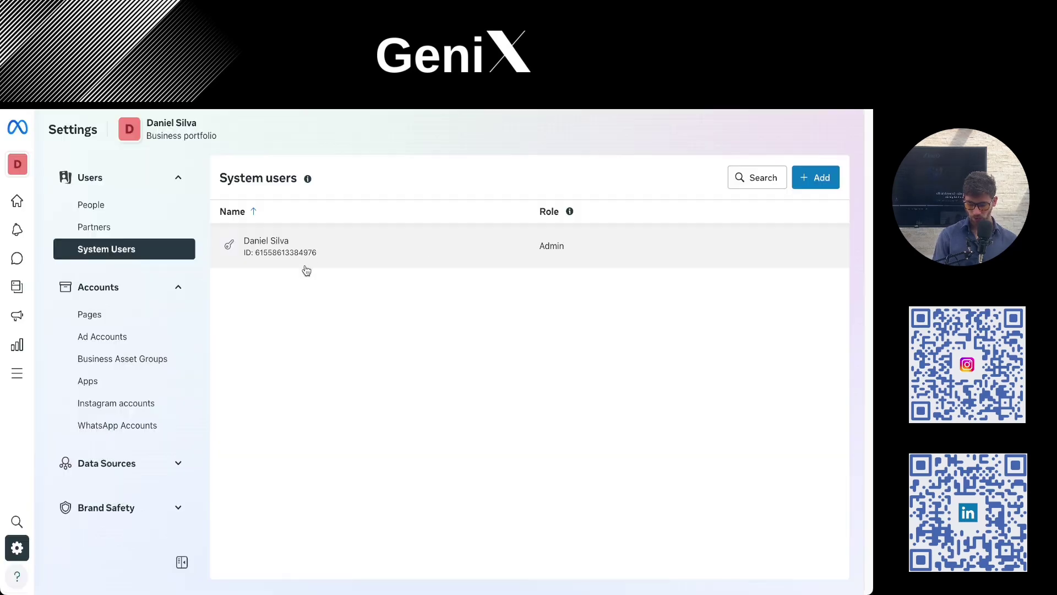
Start generating an access token for the admin system user, choose its app and set the token expiration to Never.
click(320, 251)
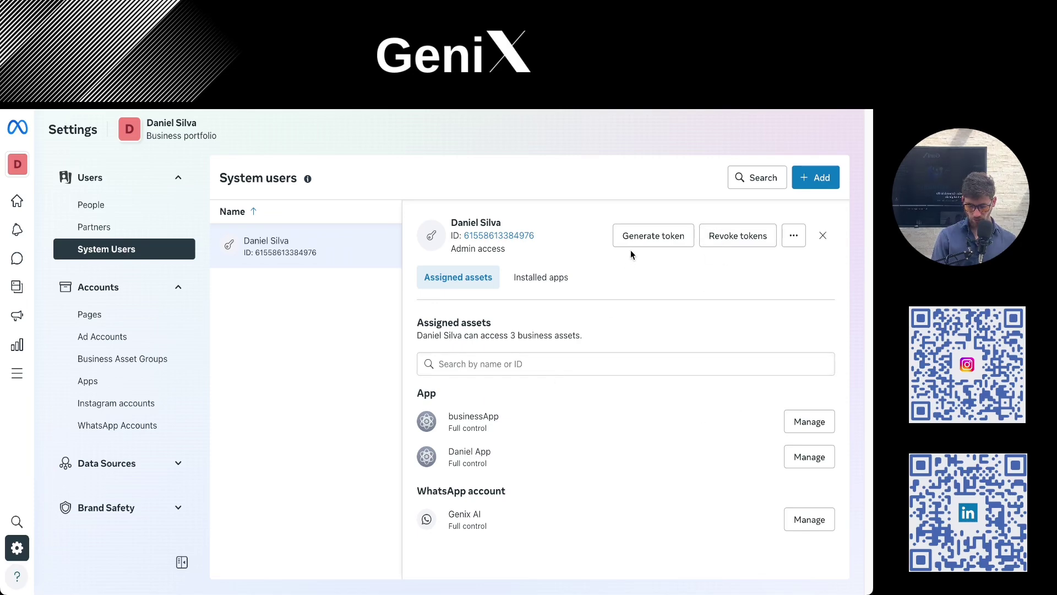
click(663, 248)
click(433, 231)
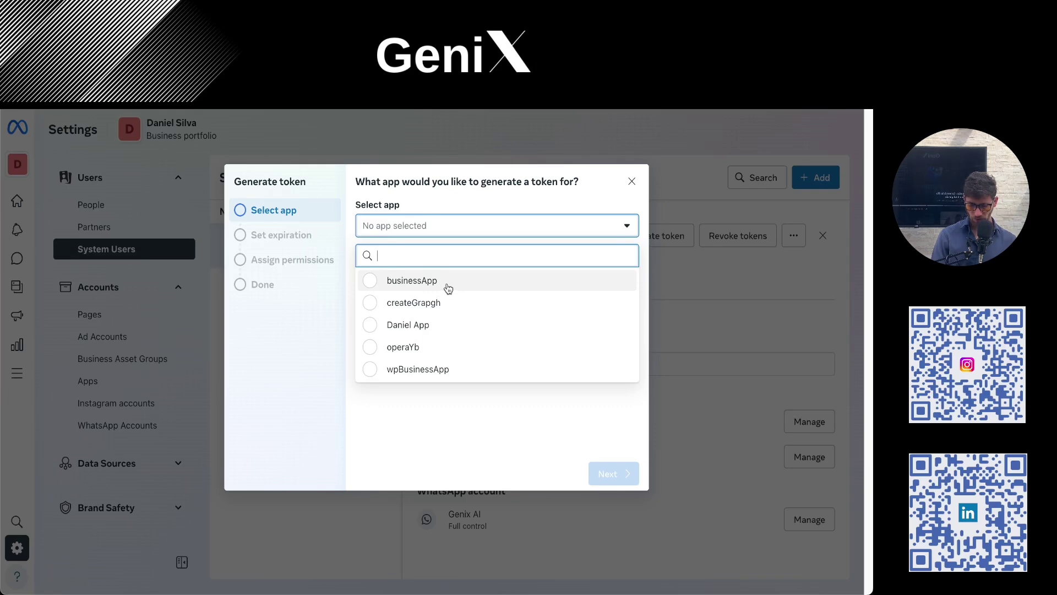
click(392, 261)
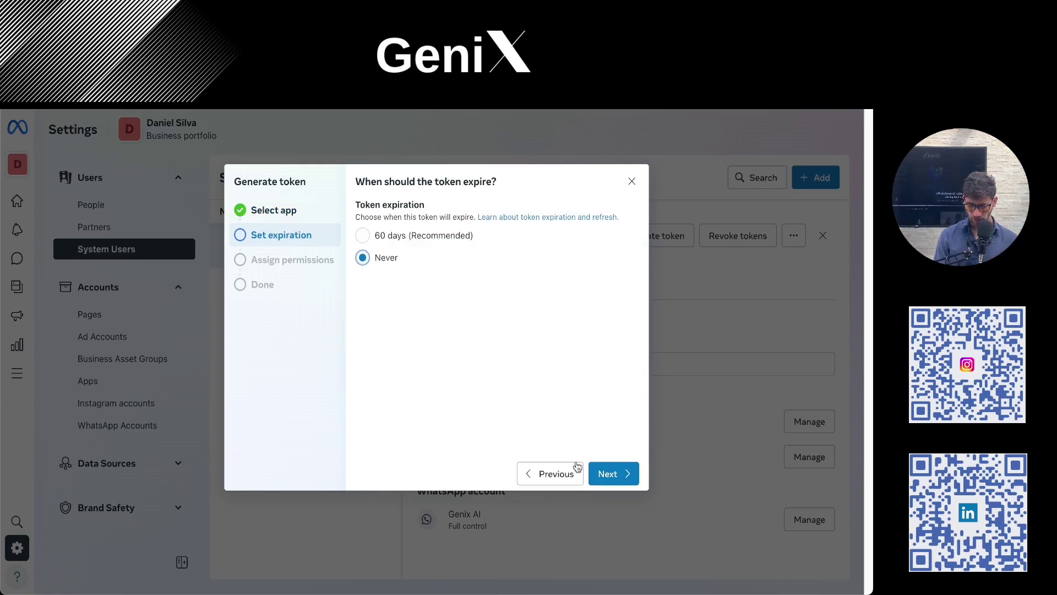
click(600, 474)
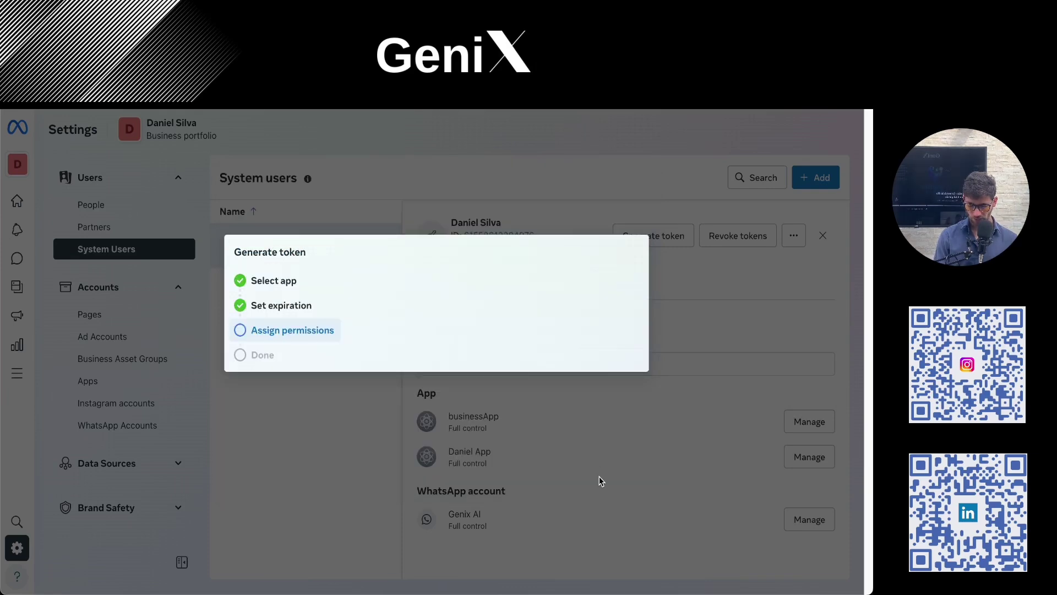
Grant the whatsapp_business_messaging and whatsapp_business_management permissions and generate the token.
click(522, 269)
text(wha)
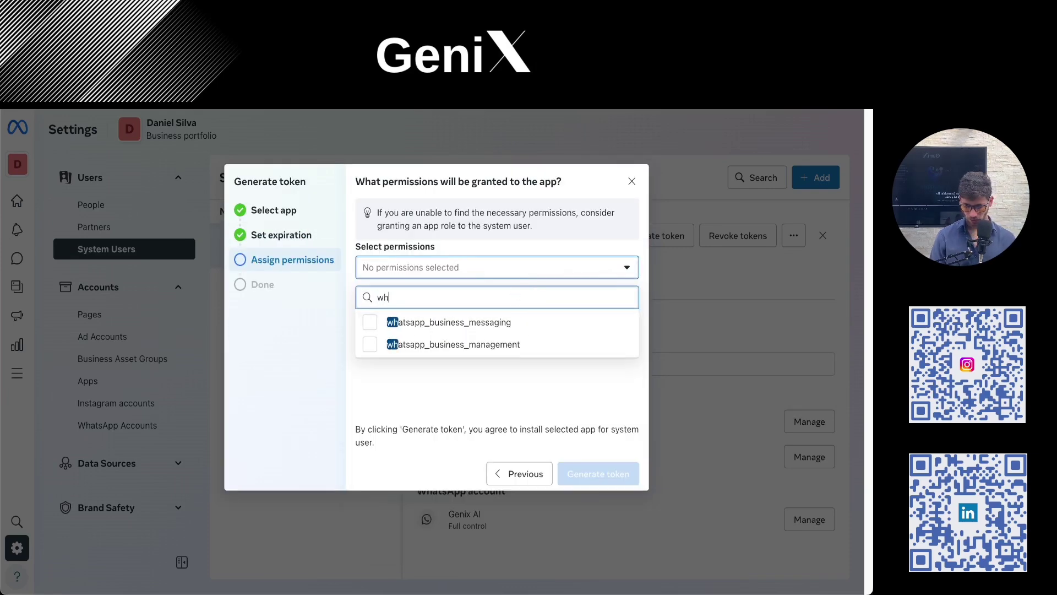
click(423, 325)
click(437, 346)
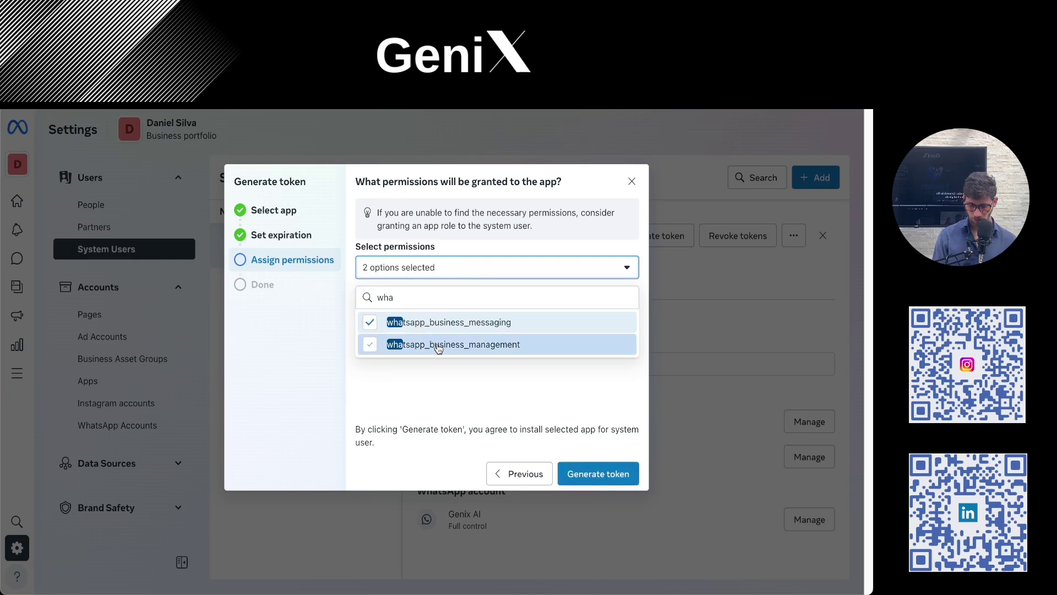
click(588, 478)
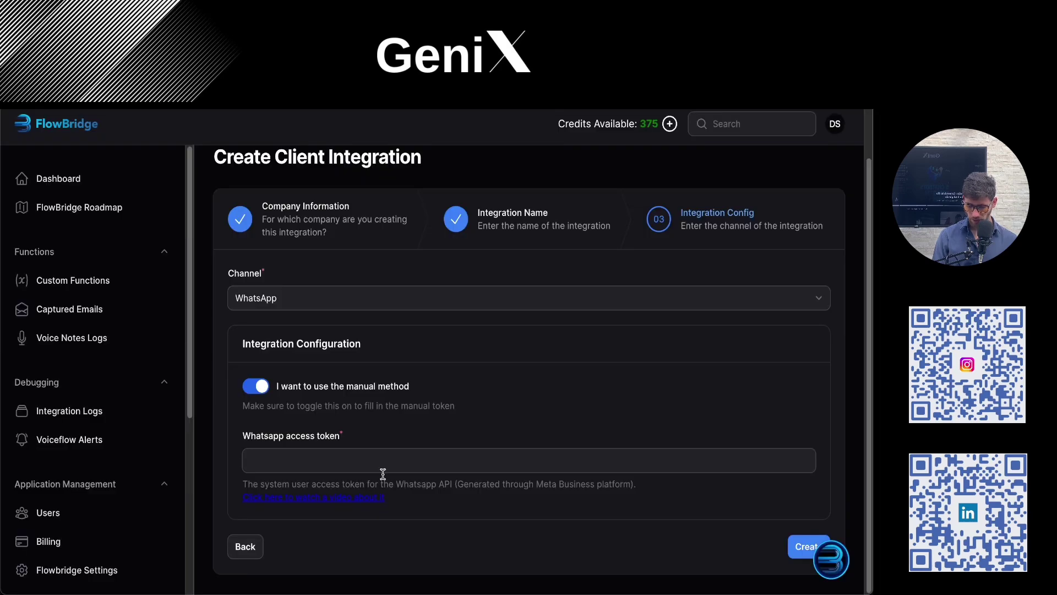
Switch to FlowBridge, paste the generated token as the WhatsApp access token and create the client integration.
click(389, 461)
key(ctrl+v)
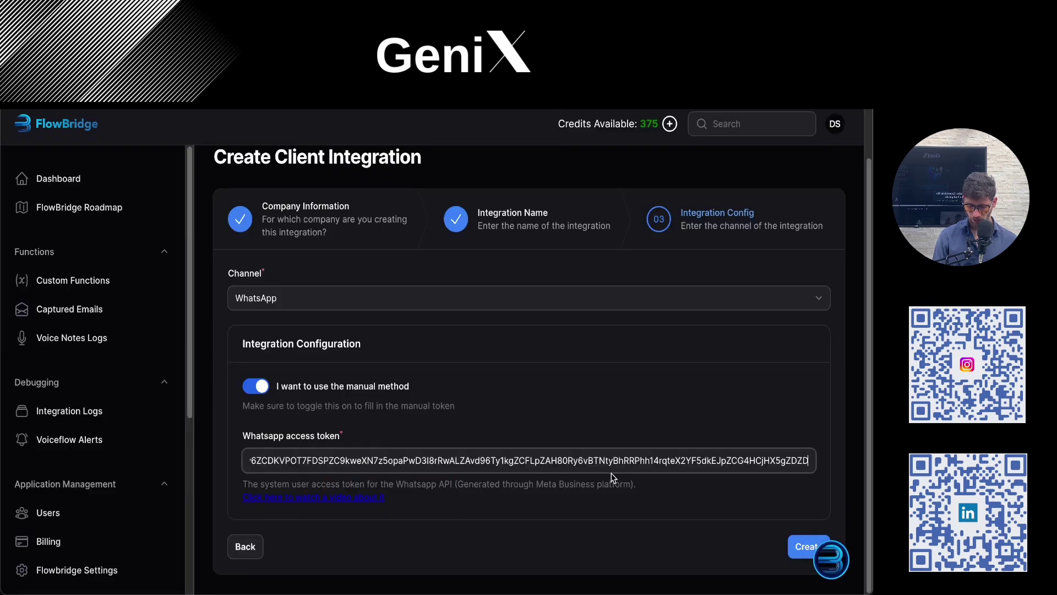
click(790, 546)
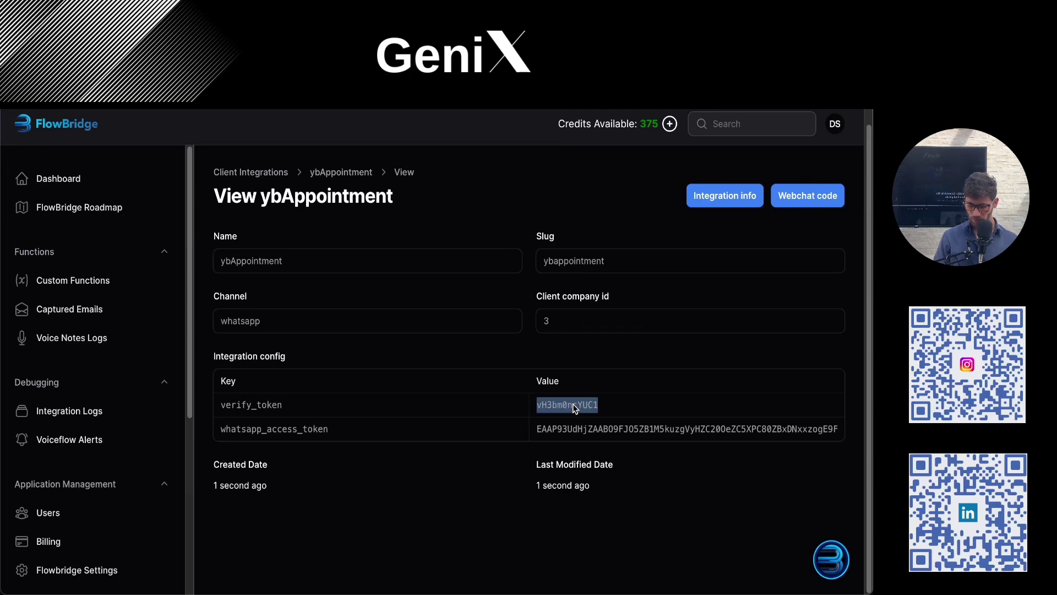
Enter the integration's verify token in the Meta app's webhook settings, and copy the WhatsApp webhook URL from FlowBridge's integration info.
key(ctrl+Tab)
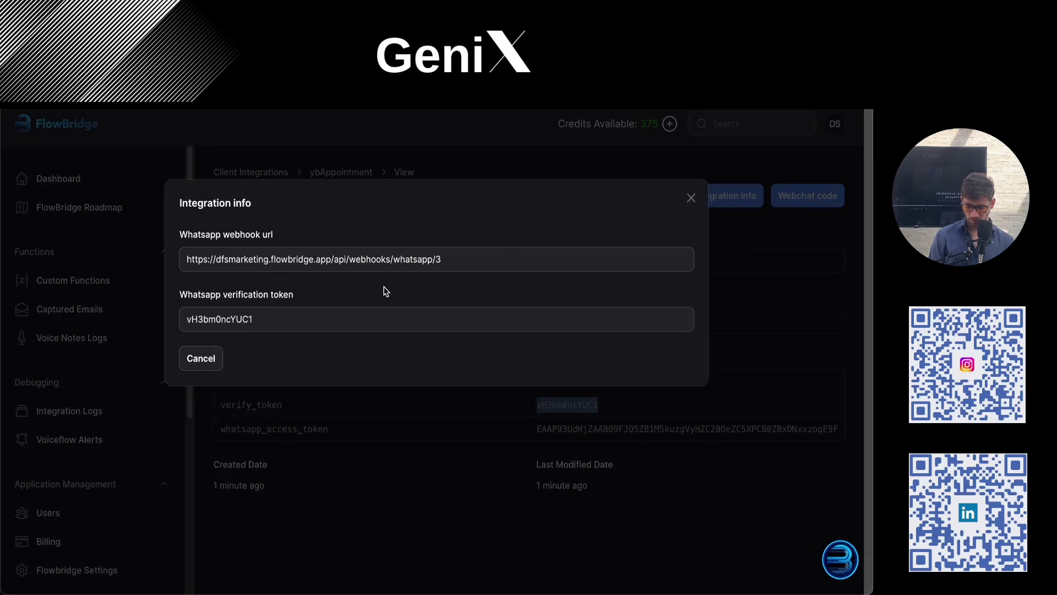
triple_click(402, 260)
key(ctrl+c)
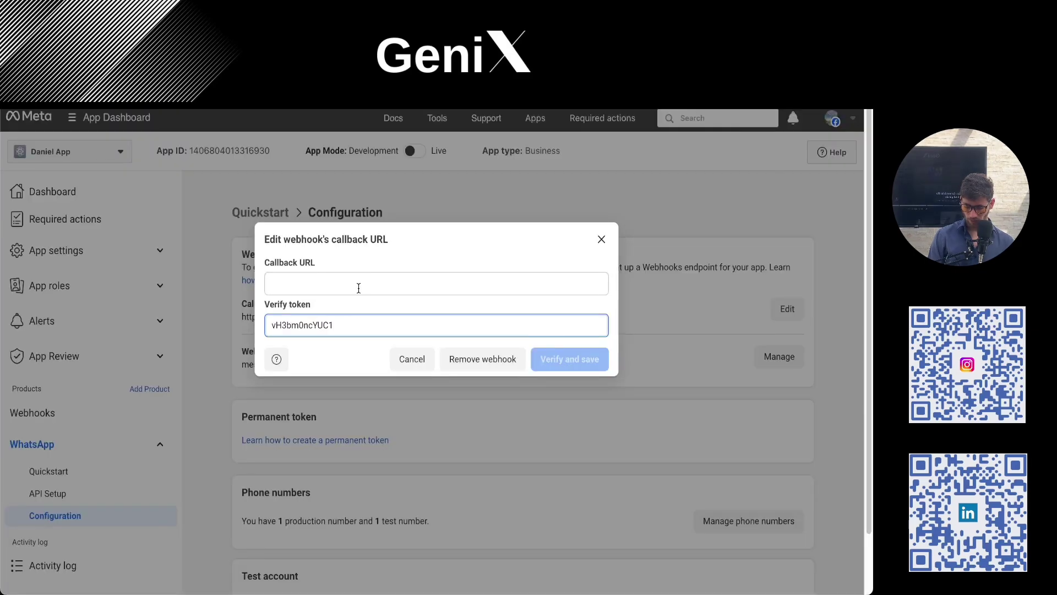
click(358, 284)
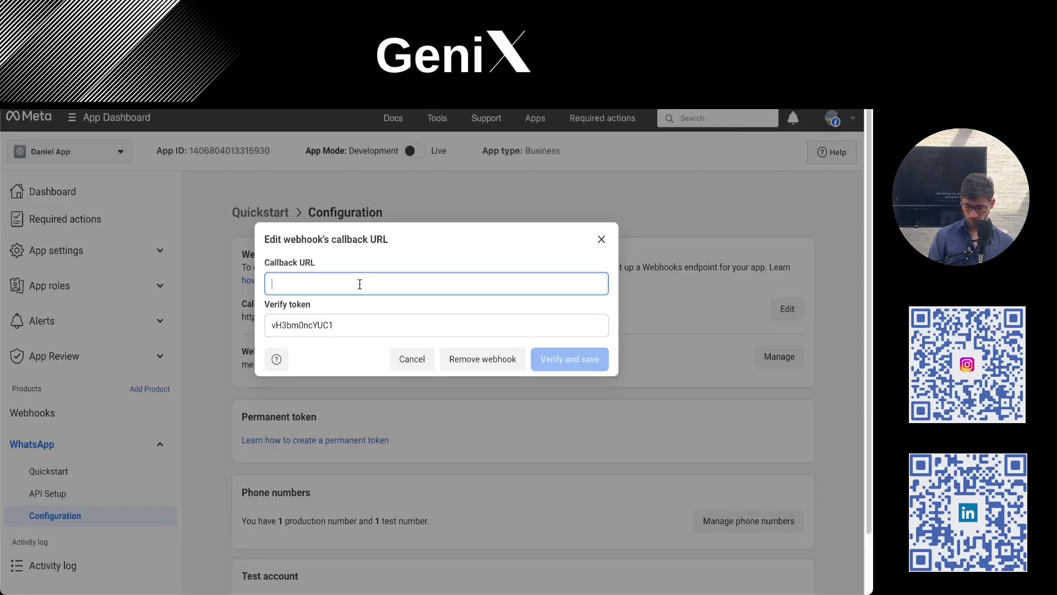
key(ctrl+v)
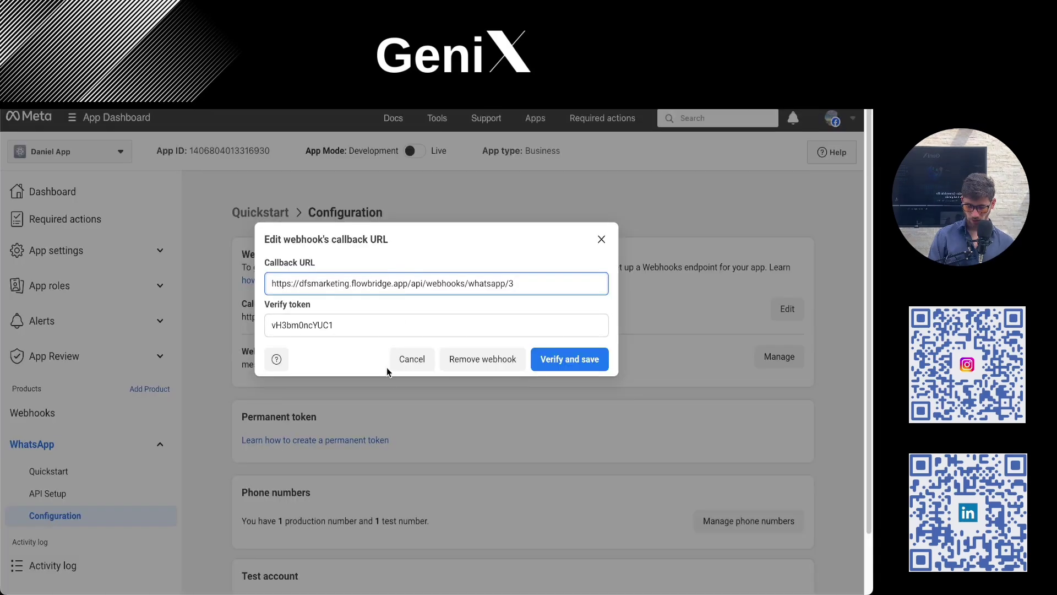
click(394, 325)
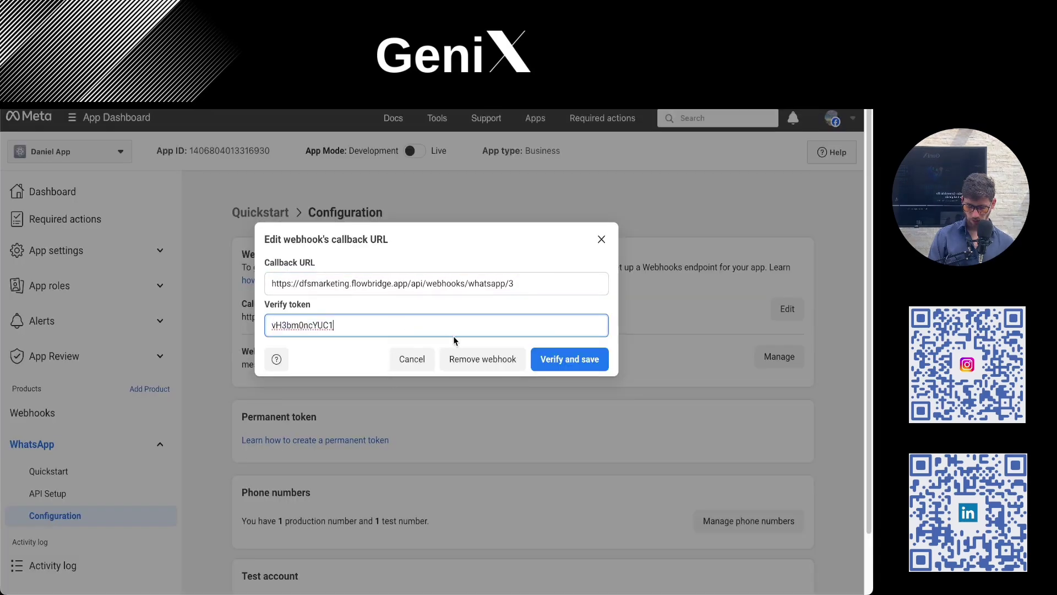
click(562, 365)
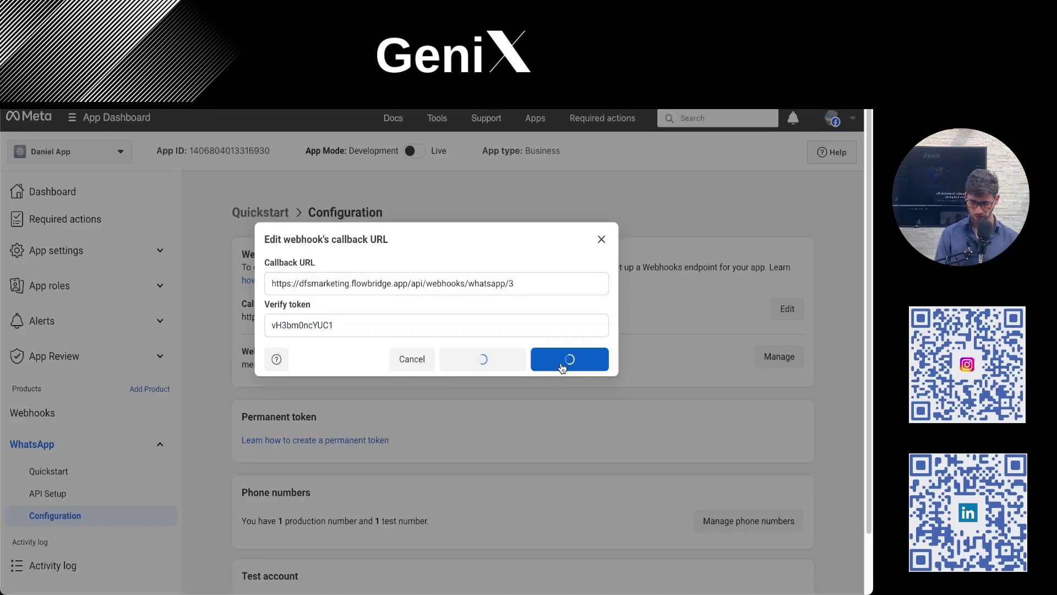
scroll(510, 366, down, 1)
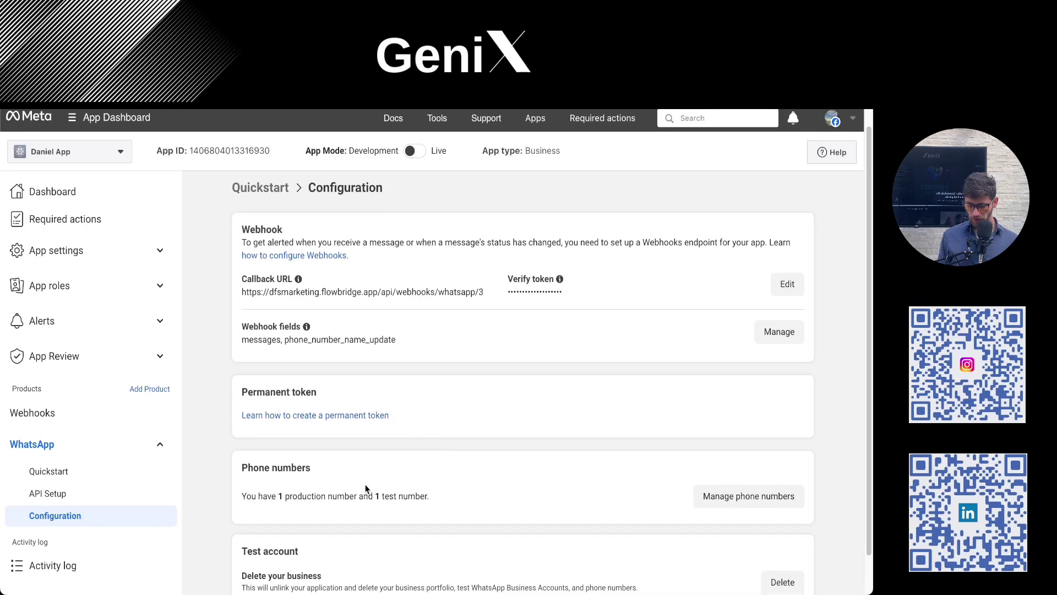
drag(283, 494, 347, 494)
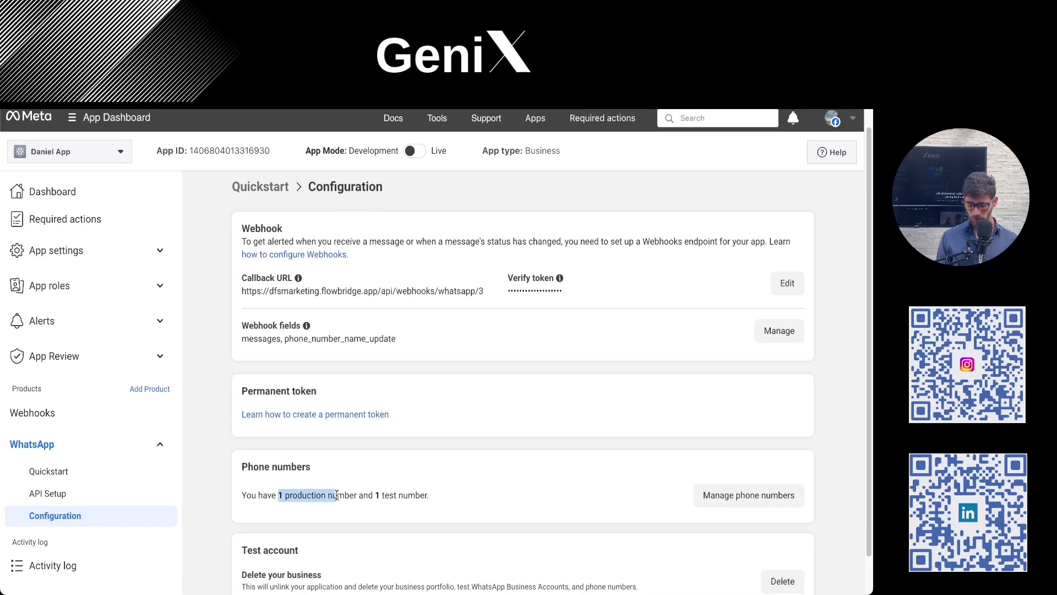
scroll(394, 432, up, 1)
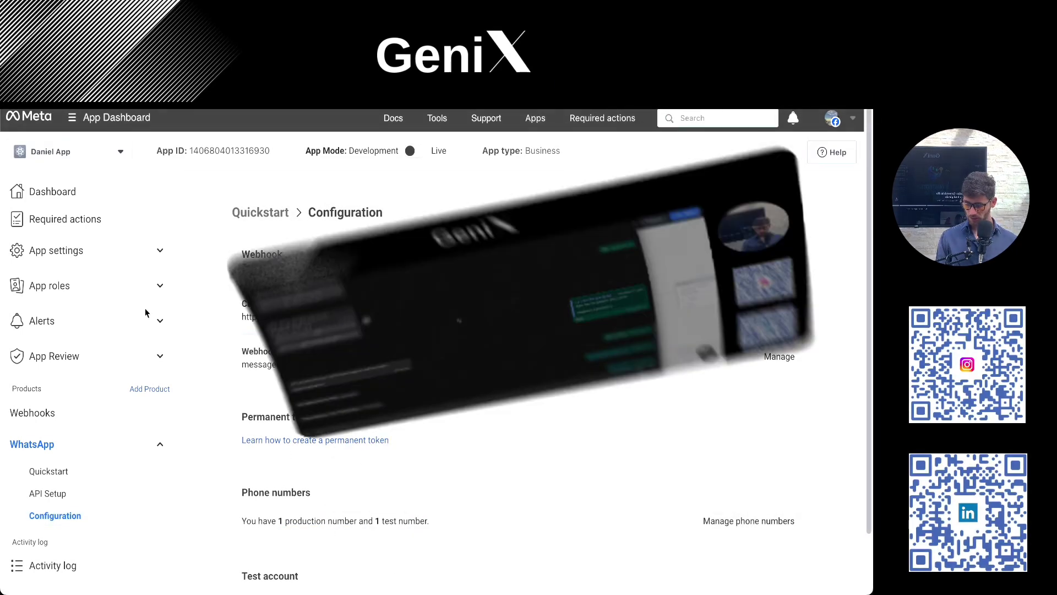